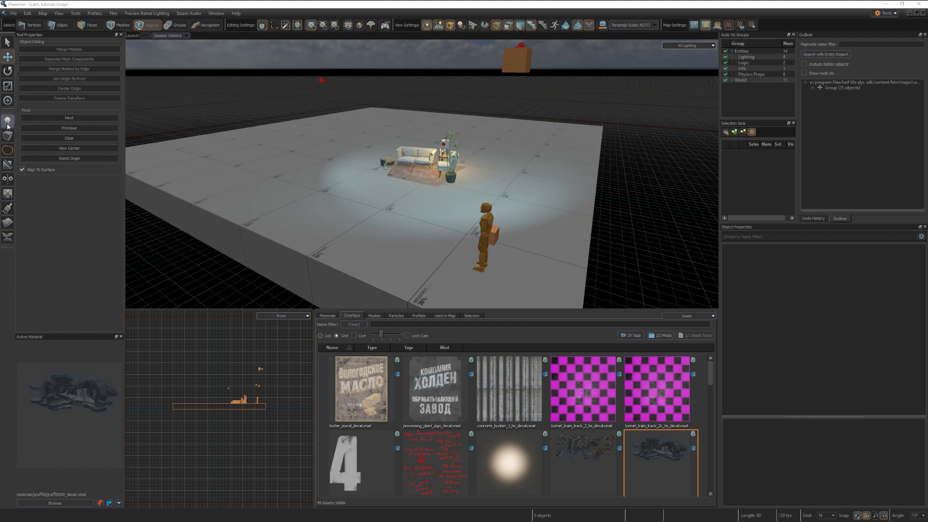
# Step: Place a point_camera entity in the scene in front of the sofa area and set its origin Z to 0
pyautogui.click(8, 122)
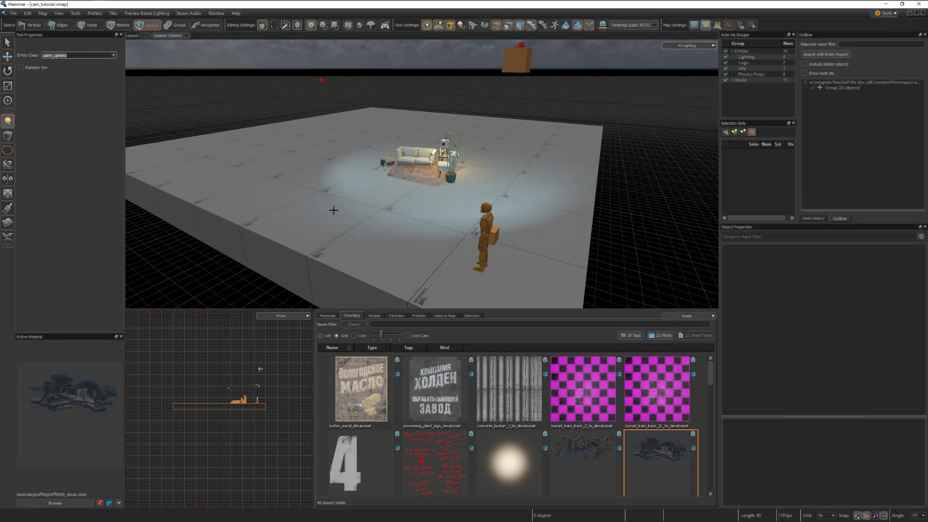
pyautogui.click(368, 215)
pyautogui.moveTo(369, 210); pyautogui.dragTo(407, 218, button='right')
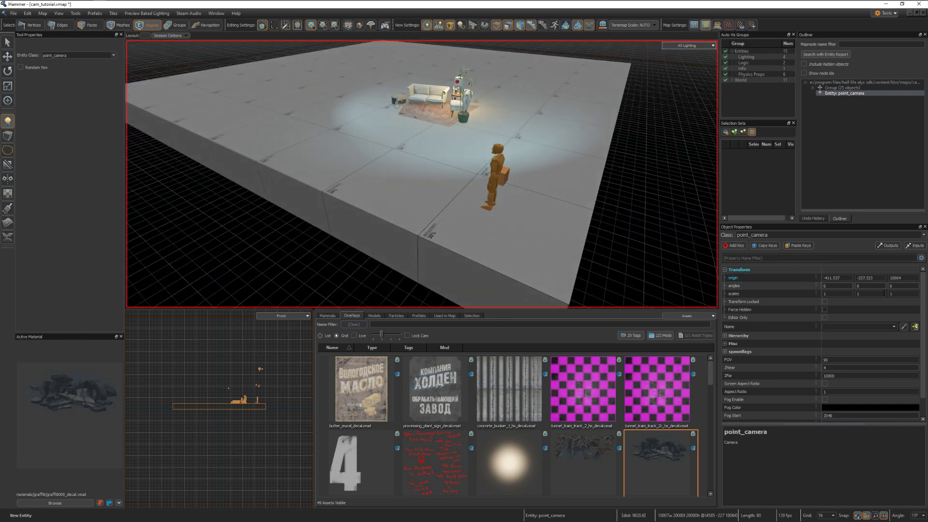
pyautogui.doubleClick(899, 278)
pyautogui.write('0')
pyautogui.press('Return')
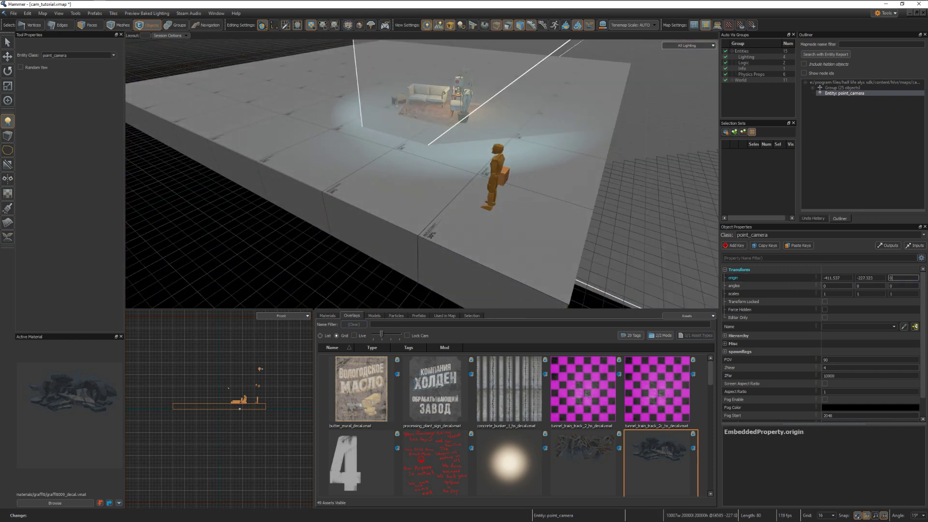
# Step: Raise the camera entity above the floor to a Z of 96 and shift its origin X to -384
pyautogui.click(7, 57)
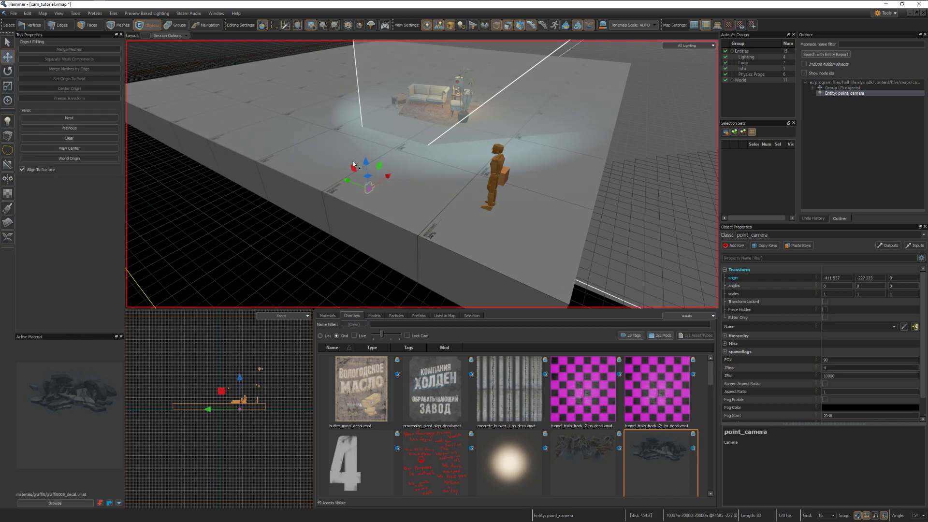
pyautogui.moveTo(366, 163); pyautogui.dragTo(379, 127)
pyautogui.press('w')
pyautogui.moveTo(380, 146); pyautogui.dragTo(668, 243, button='right')
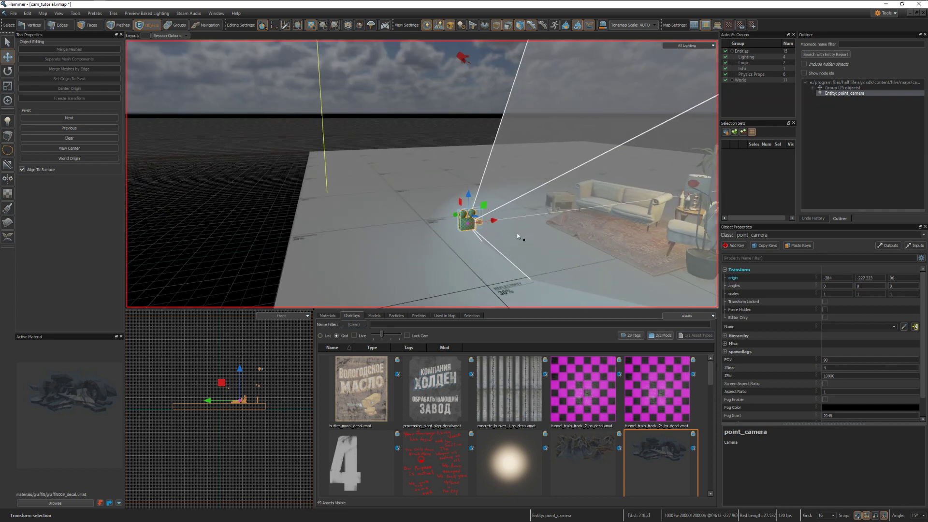
# Step: Name the point_camera entity base_cam
pyautogui.click(7, 42)
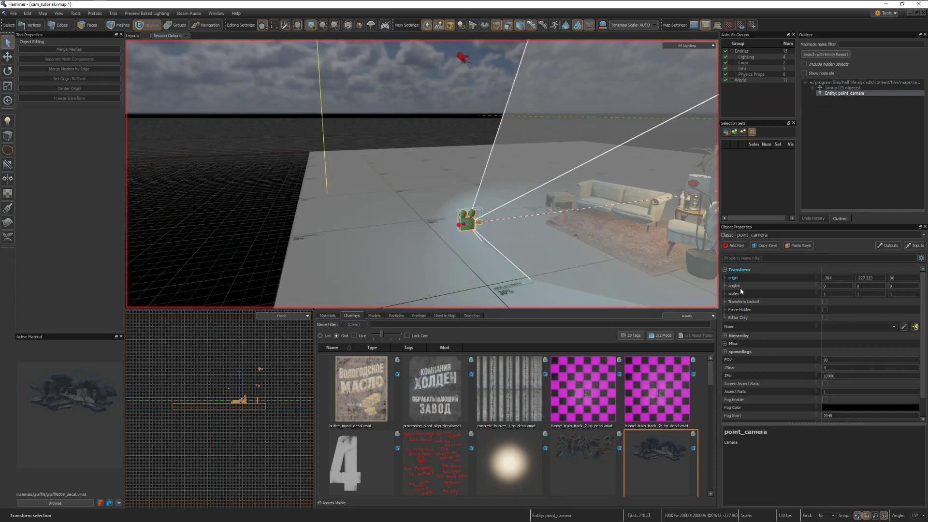
pyautogui.click(832, 326)
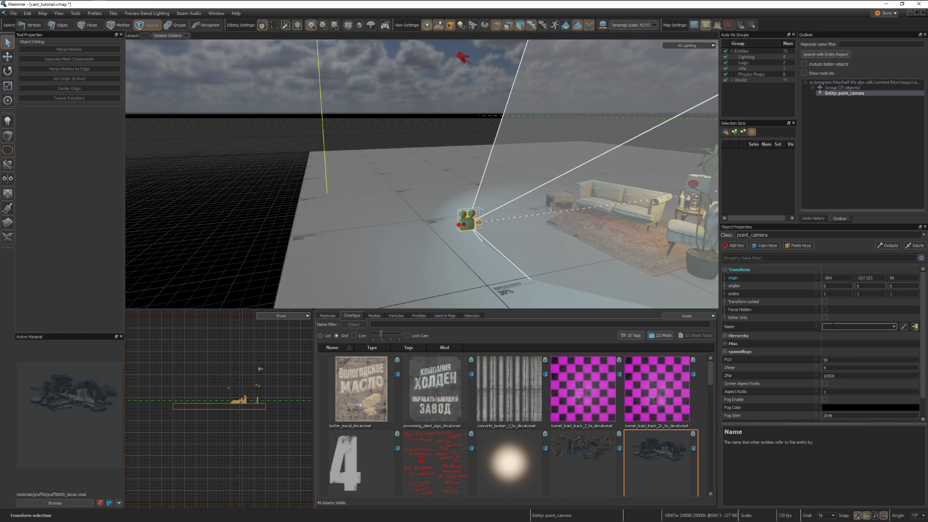
pyautogui.write('base_cam')
pyautogui.press('Return')
pyautogui.moveTo(530, 193); pyautogui.dragTo(511, 181, button='right')
# Step: Draw a 64 by 128 unit quad on the floor beside the camera using the 30% reflectivity material
pyautogui.click(8, 135)
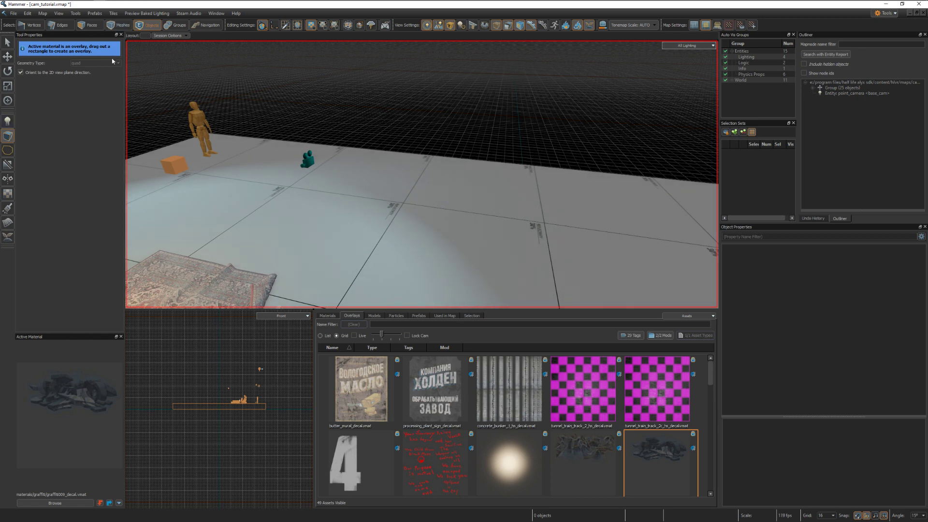
pyautogui.click(327, 315)
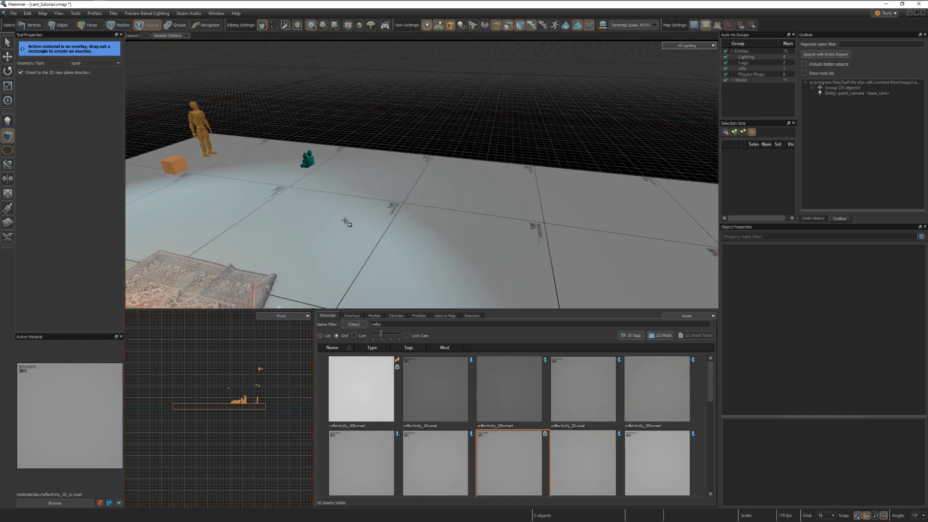
pyautogui.moveTo(396, 168); pyautogui.dragTo(422, 175, button='right')
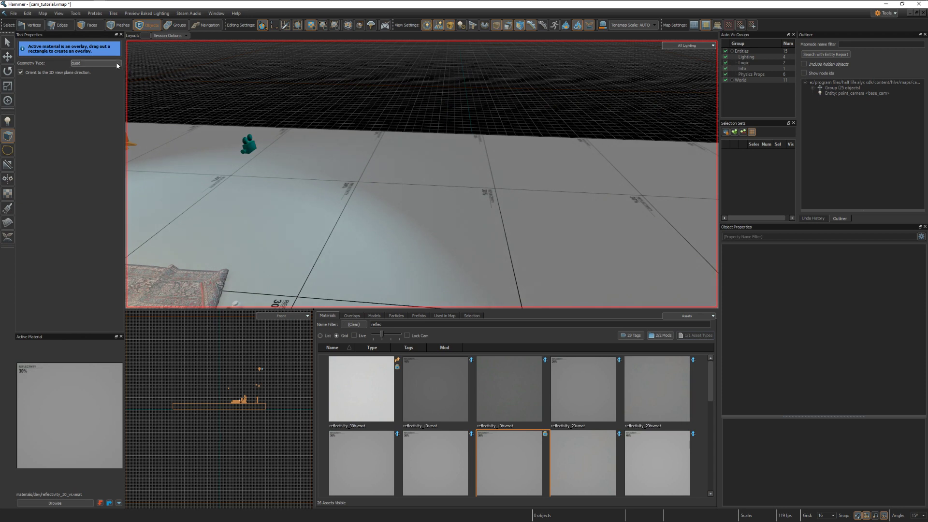
pyautogui.moveTo(338, 145); pyautogui.dragTo(449, 184)
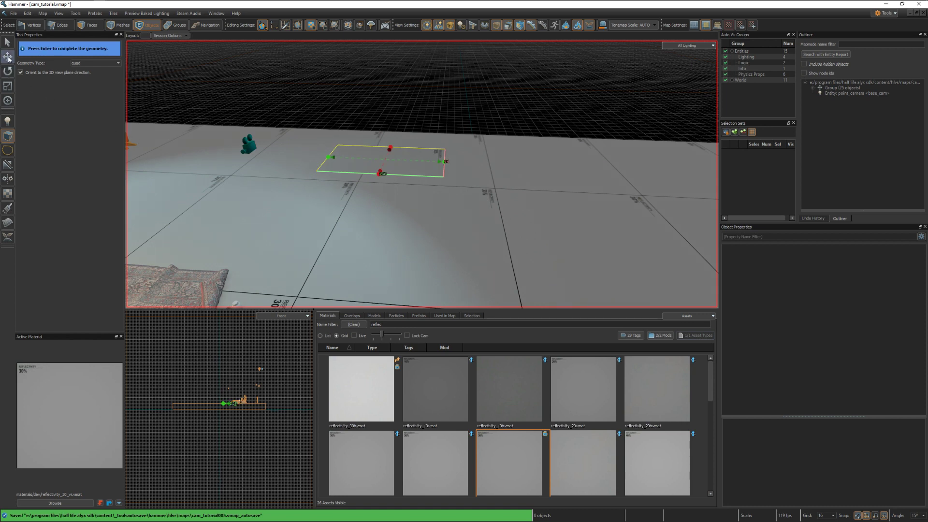
# Step: Raise the quad above the floor to Z 112 and rotate it upright so it stands like a screen
pyautogui.click(8, 58)
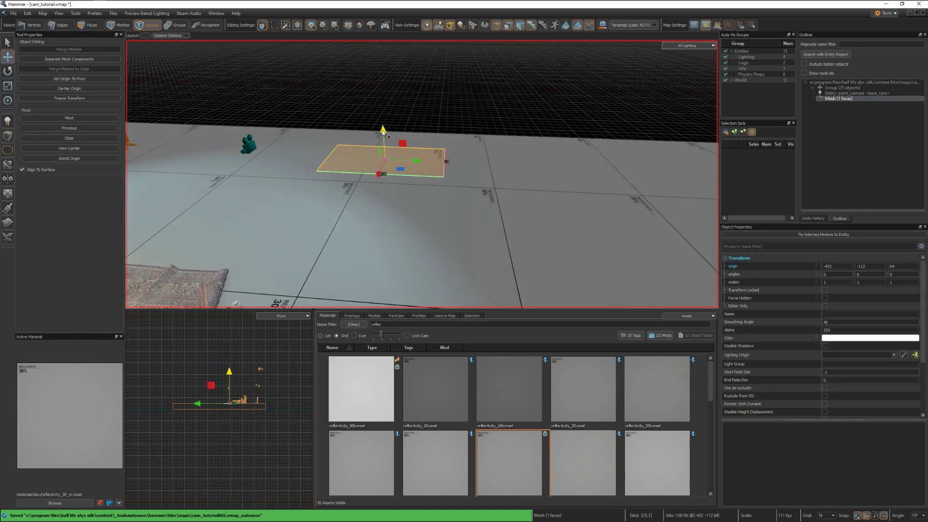
pyautogui.moveTo(386, 131); pyautogui.dragTo(365, 135)
pyautogui.press('e')
pyautogui.click(8, 42)
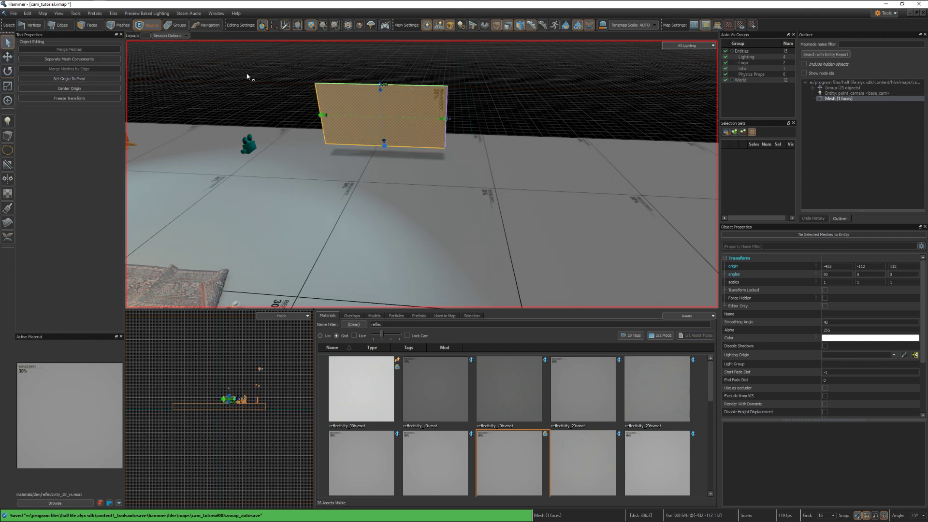
pyautogui.click(247, 77)
pyautogui.moveTo(246, 76); pyautogui.dragTo(259, 106, button='right')
pyautogui.press('w')
pyautogui.press('s')
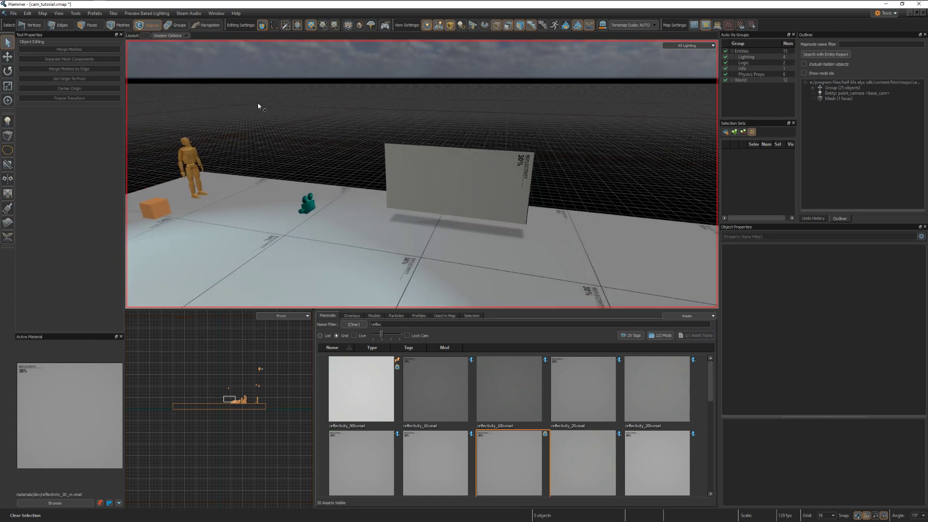
# Step: Rotate the texture on the upright panel's face in five increments and fit it to the face
pyautogui.click(424, 184)
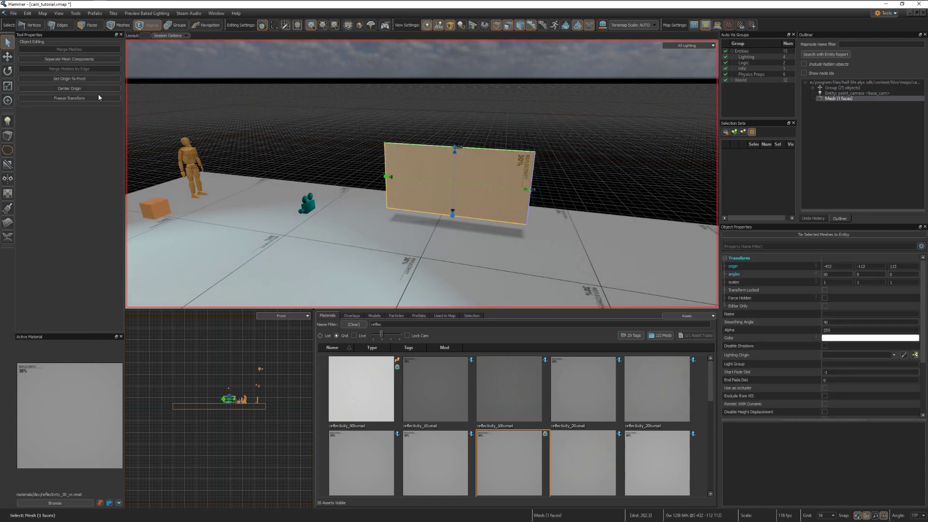
pyautogui.press('3')
pyautogui.click(399, 166)
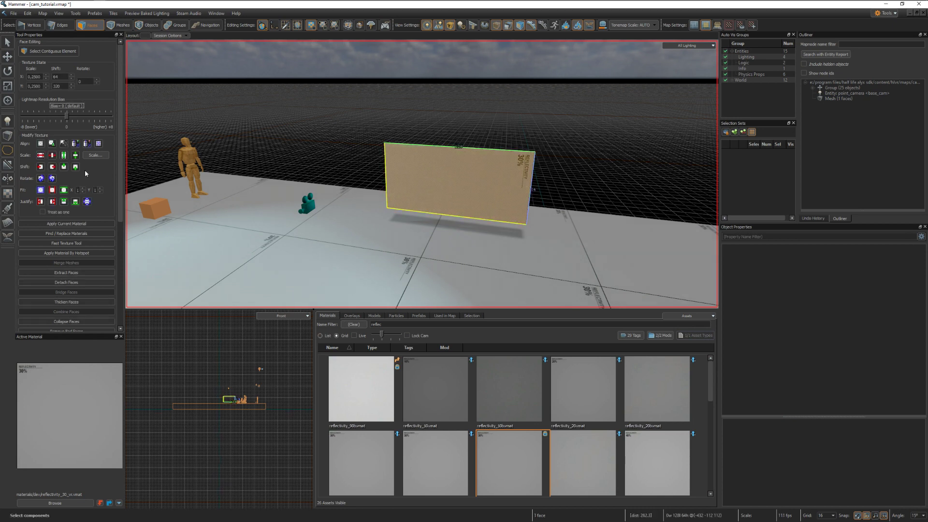
pyautogui.click(52, 179)
pyautogui.click(51, 179)
pyautogui.click(52, 179)
pyautogui.click(51, 179)
pyautogui.click(51, 179)
pyautogui.click(41, 190)
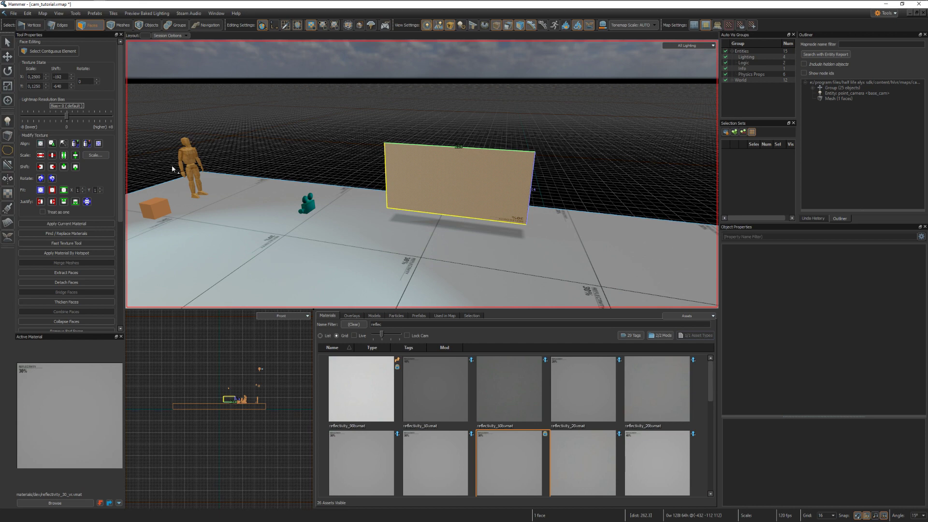
# Step: Rotate the panel's texture in the opposite direction until its label reads upright, and fit it to the face again
pyautogui.click(40, 179)
pyautogui.click(39, 178)
pyautogui.click(39, 178)
pyautogui.click(39, 178)
pyautogui.click(40, 179)
pyautogui.click(39, 178)
pyautogui.click(41, 190)
pyautogui.click(366, 150)
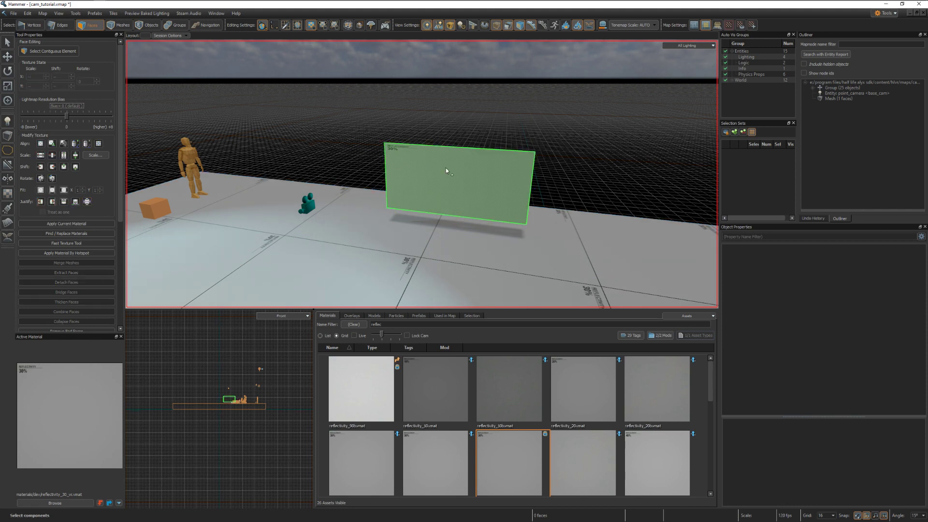
# Step: Try to mirror the panel's texture by scaling it by X -1 and Y 1 with unlinked axes, and centre it on the face
pyautogui.click(445, 167)
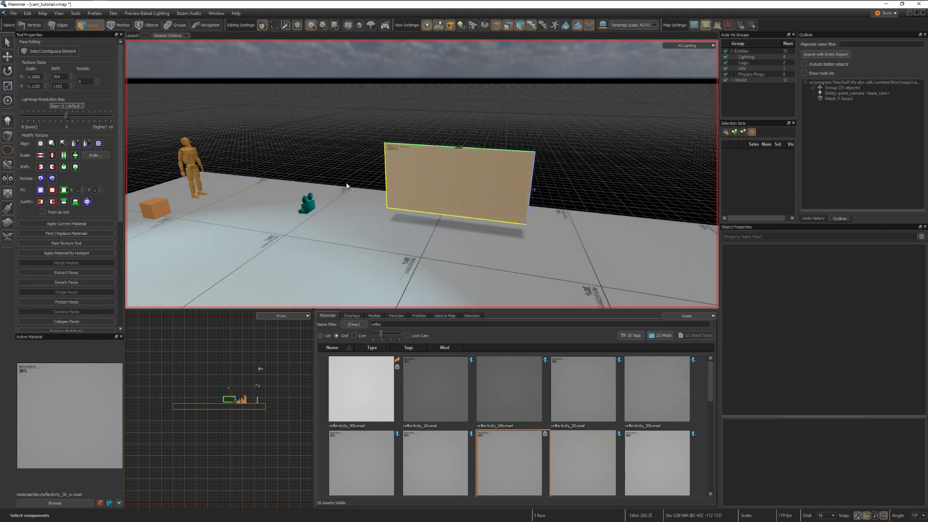
pyautogui.click(97, 157)
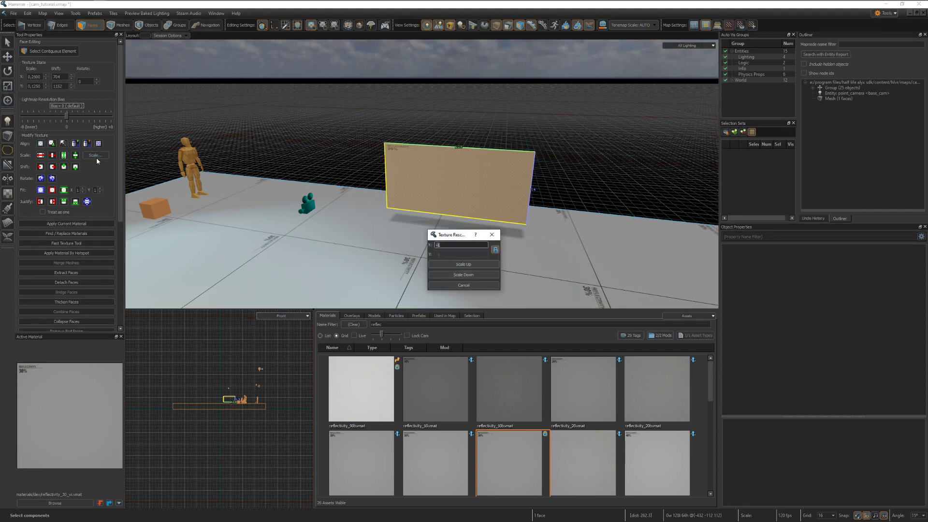
pyautogui.click(495, 249)
pyautogui.press('Tab')
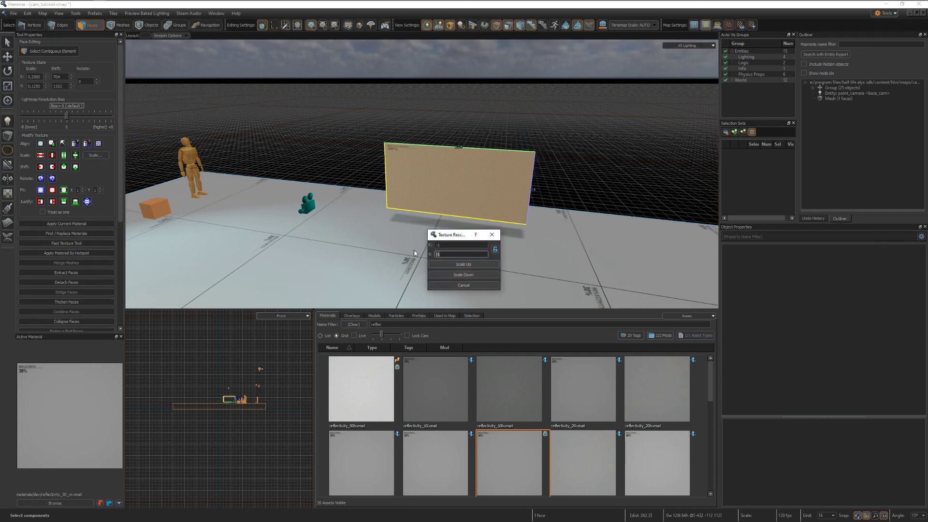
pyautogui.click(461, 266)
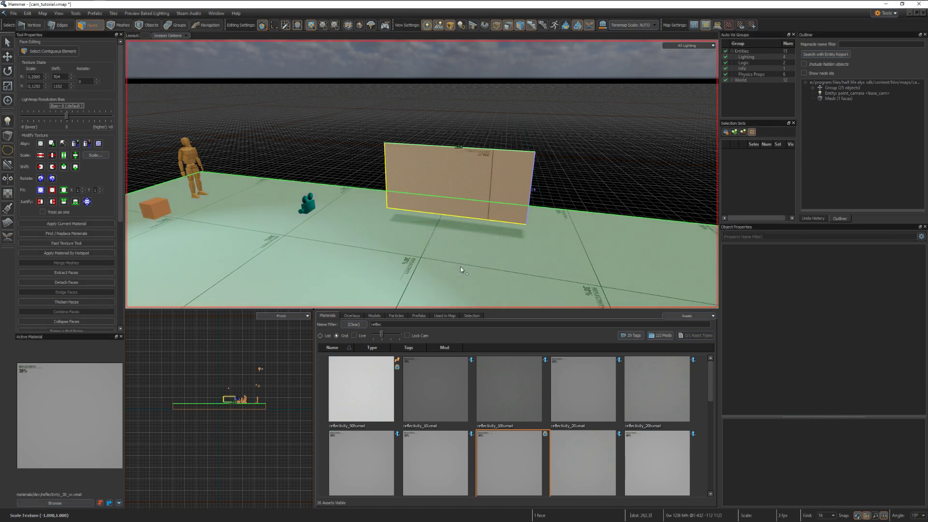
pyautogui.click(87, 202)
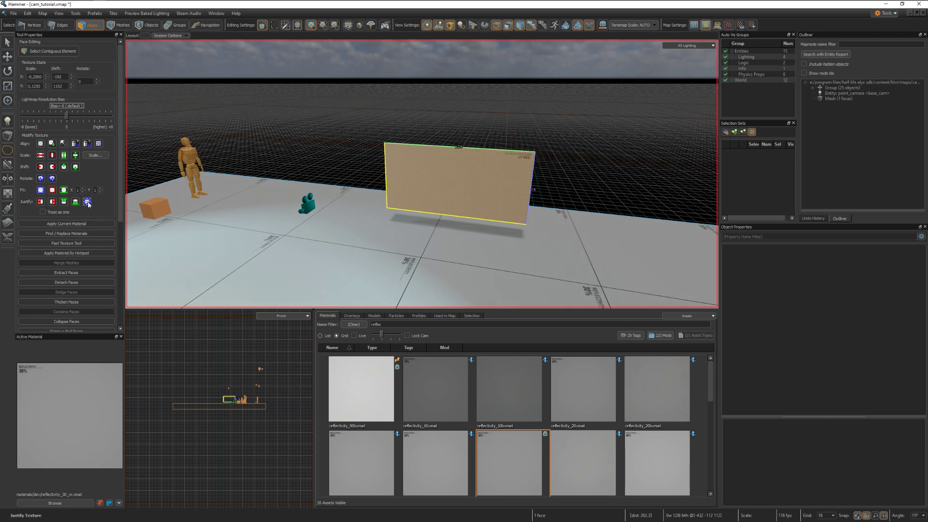
pyautogui.click(294, 144)
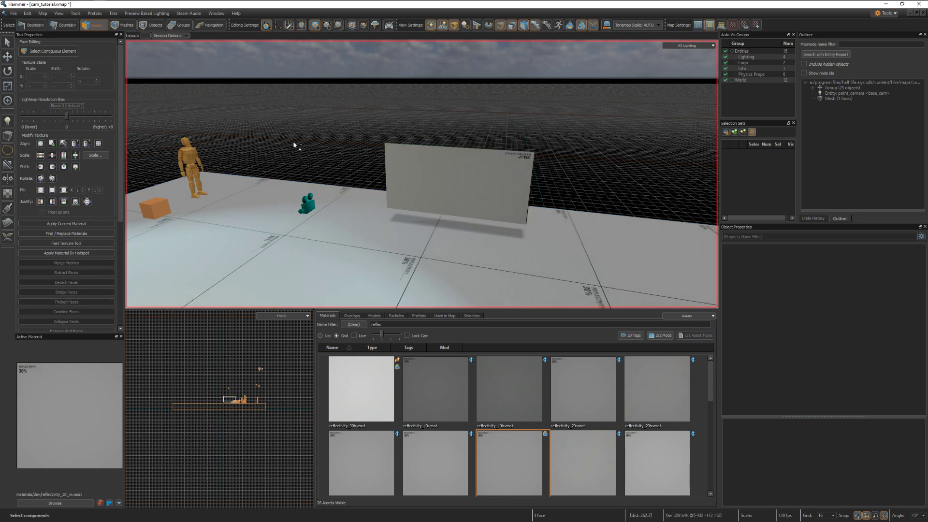
# Step: Undo the mirroring and centring of the panel's texture
pyautogui.hotkey('ctrl', 'z')
pyautogui.hotkey('ctrl', 'z')
pyautogui.hotkey('ctrl', 'z')
pyautogui.click(335, 158)
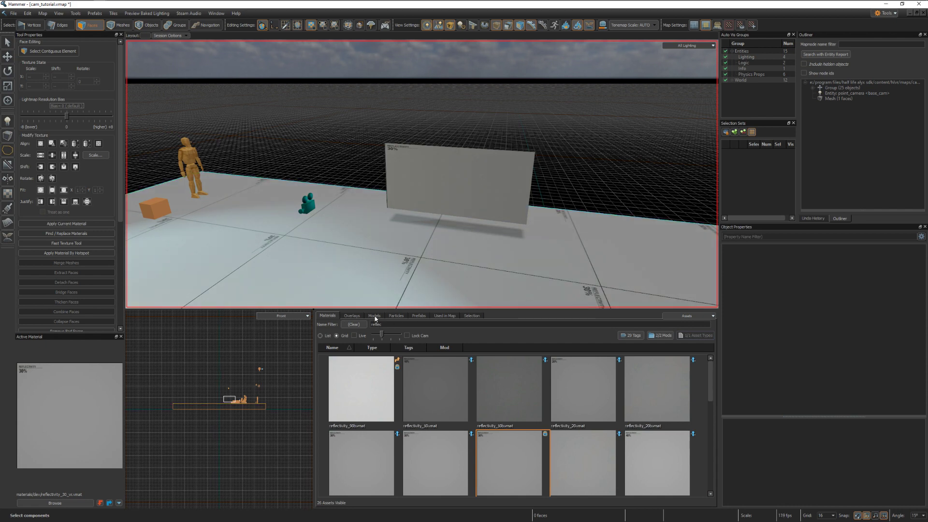
# Step: Filter the materials by vr_func_monitor and apply vr_func_monitor_clean to the upright panel
pyautogui.click(392, 326)
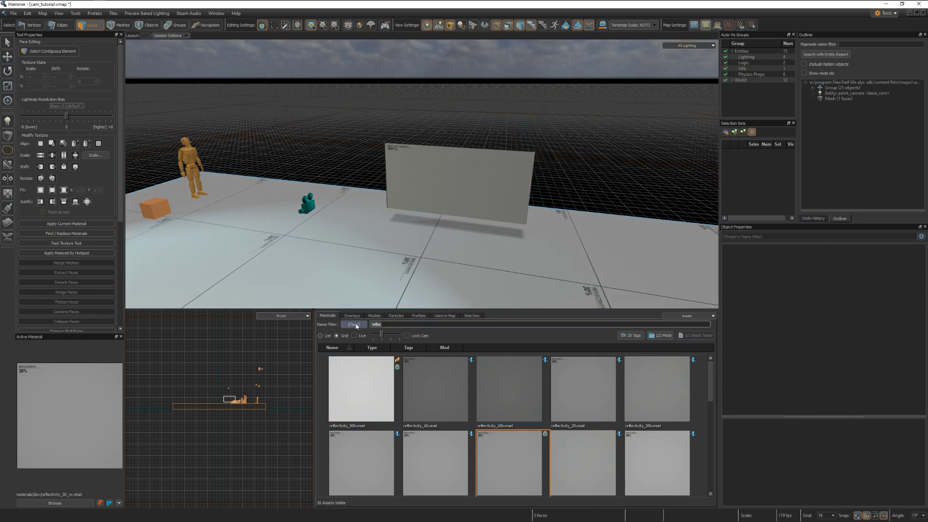
pyautogui.write('vr')
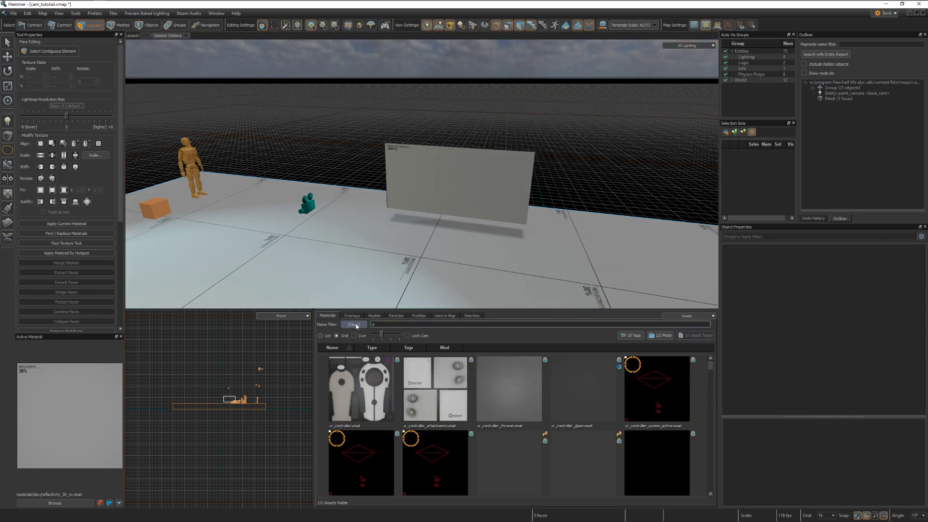
pyautogui.write('_flnc_monitor')
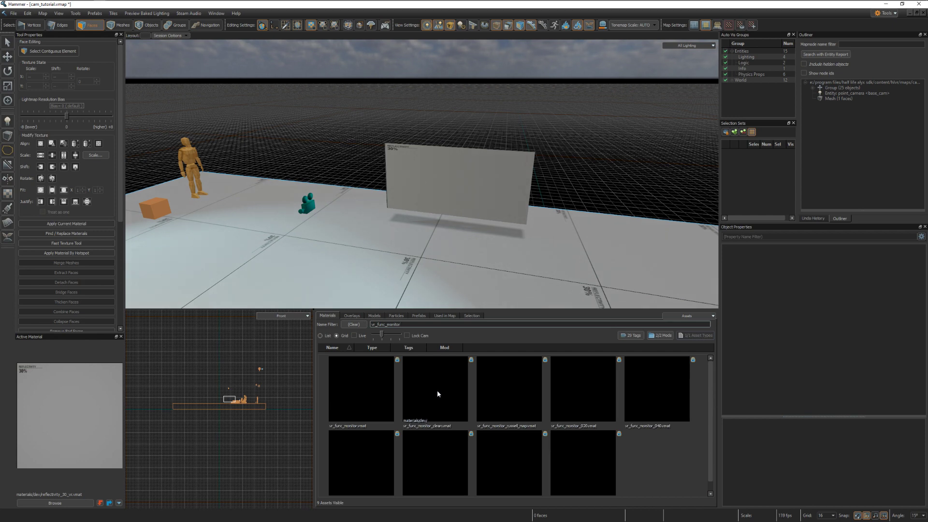
pyautogui.moveTo(434, 391); pyautogui.dragTo(461, 202)
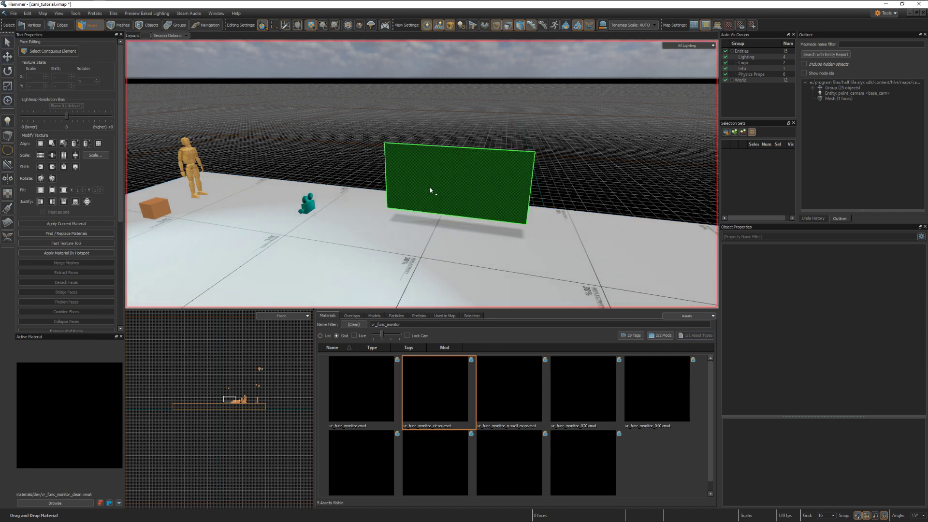
# Step: Fit the monitor material to the panel's face and clear the selection
pyautogui.click(474, 205)
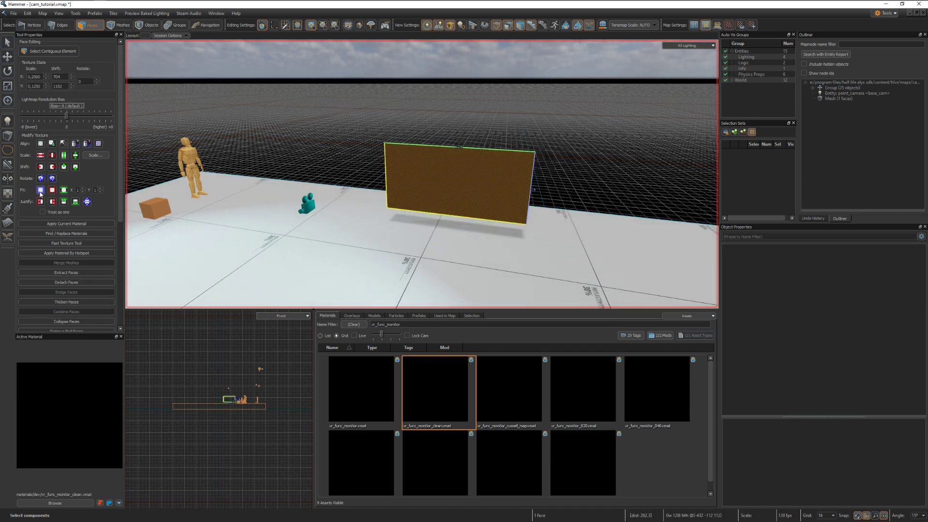
pyautogui.click(41, 191)
pyautogui.click(310, 143)
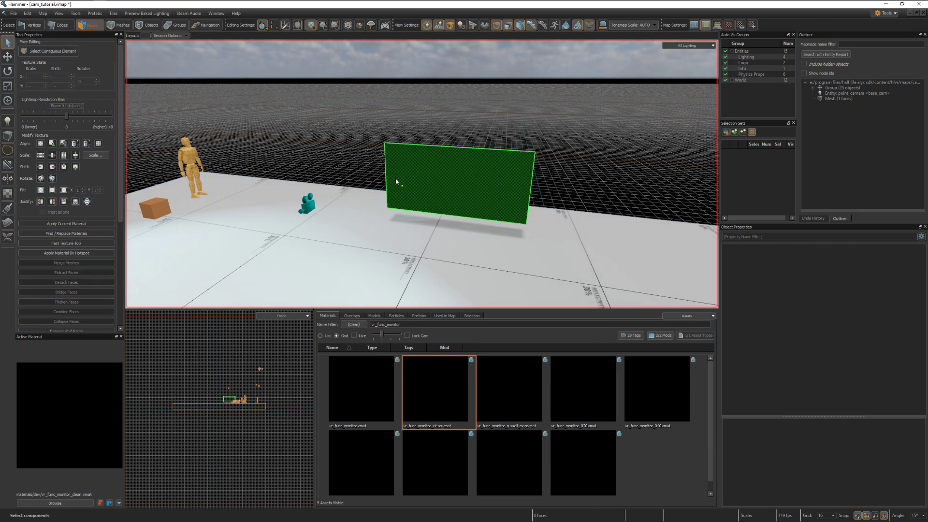
# Step: Tie the upright panel mesh to an entity and set its class to func_monitor
pyautogui.click(425, 185)
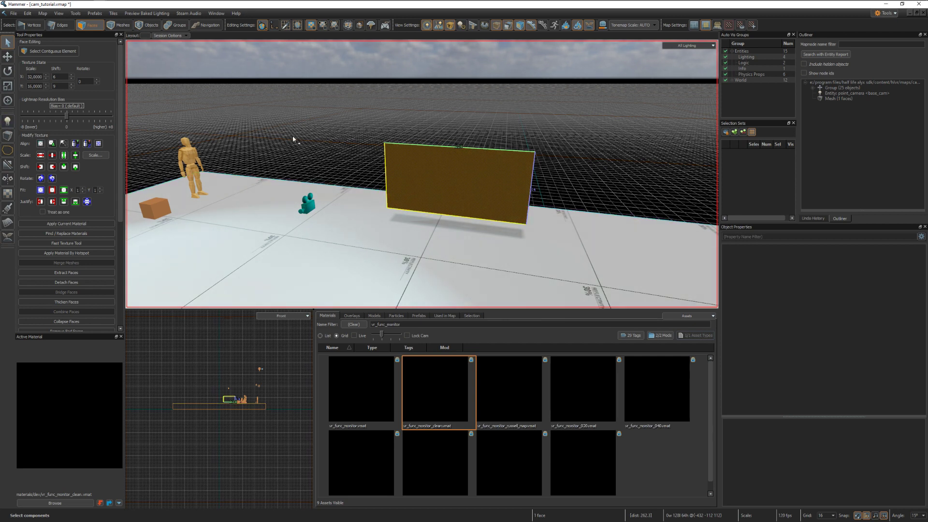
pyautogui.click(147, 25)
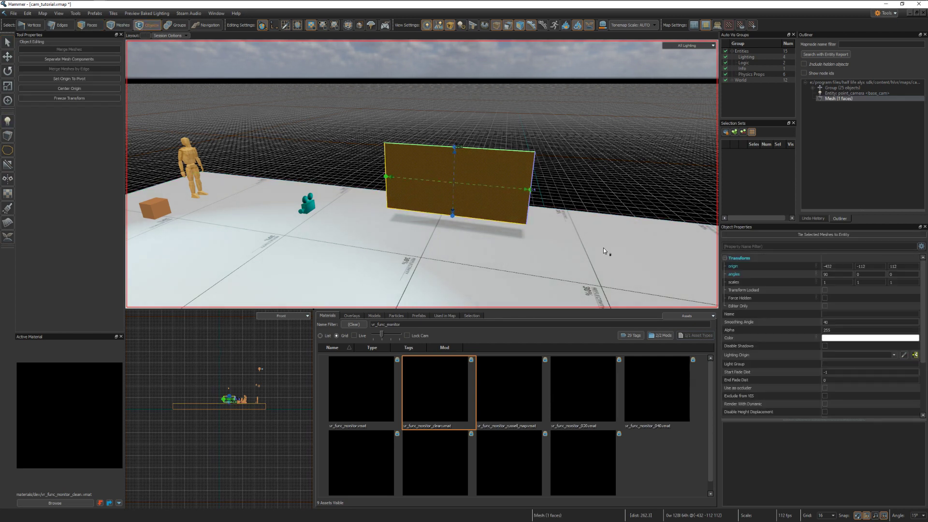
pyautogui.click(814, 235)
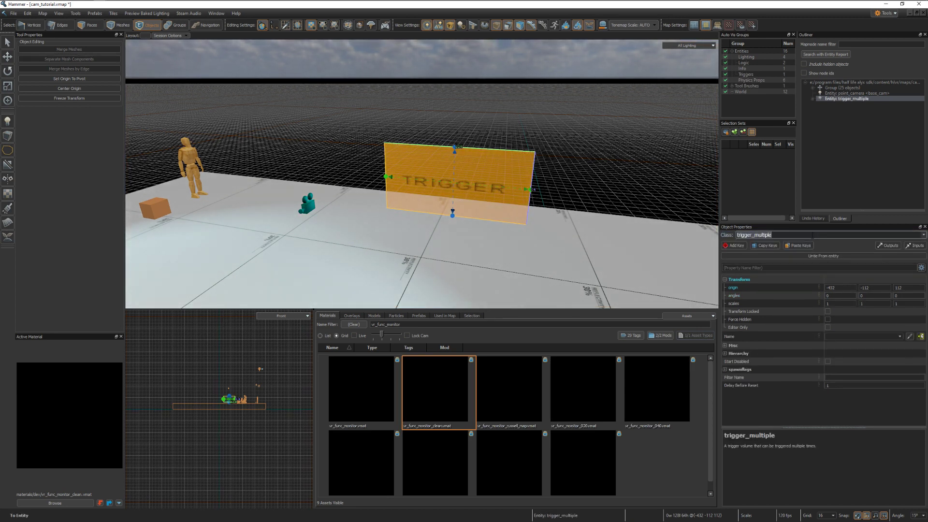
pyautogui.write('fu')
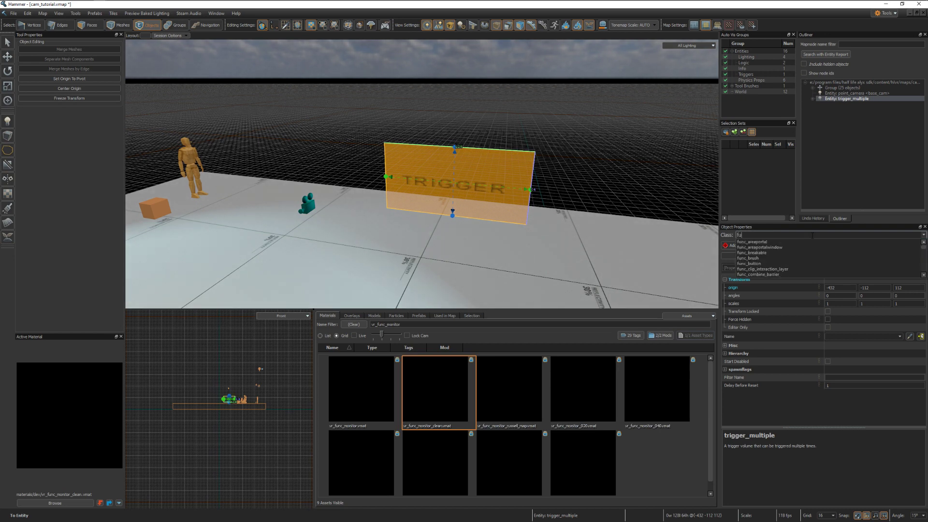
pyautogui.write('nc_monitor')
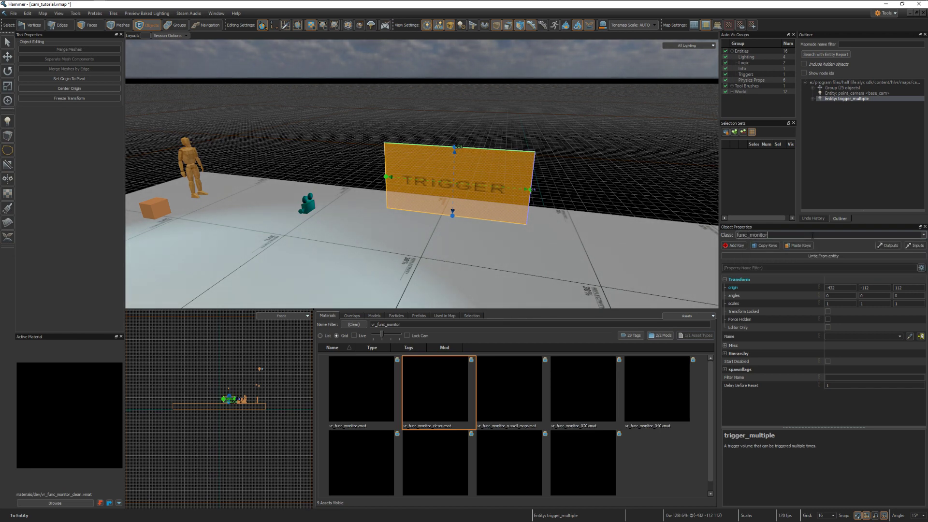
pyautogui.press('Return')
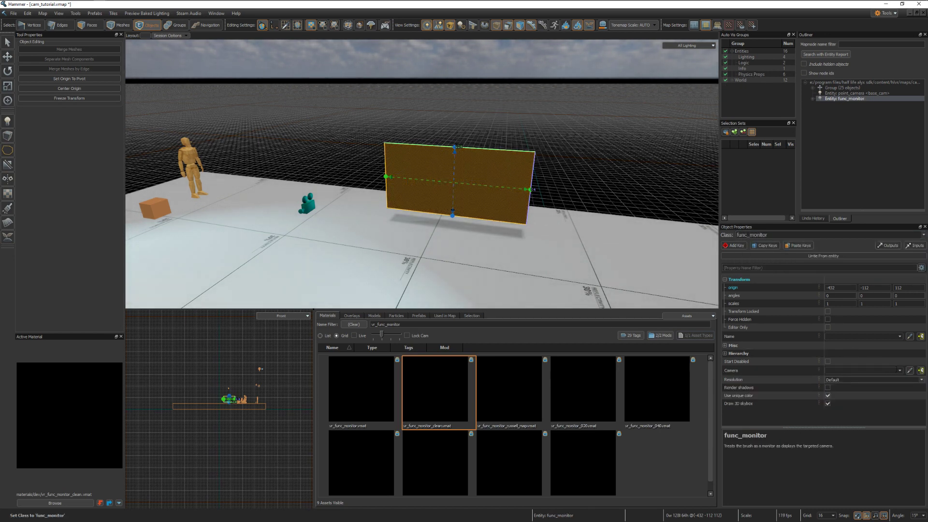
# Step: Assign the map's point_camera, base_cam, as the func_monitor's camera and clear the selection
pyautogui.click(910, 370)
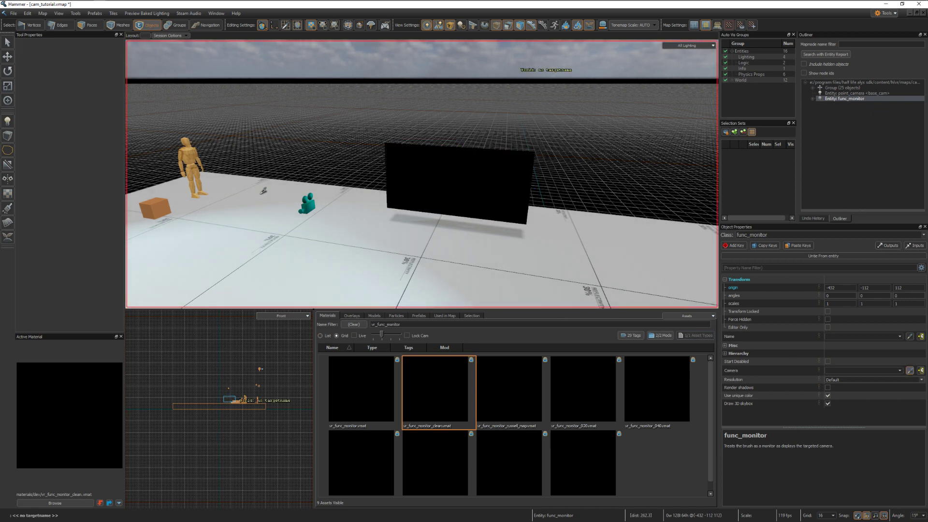
pyautogui.click(308, 204)
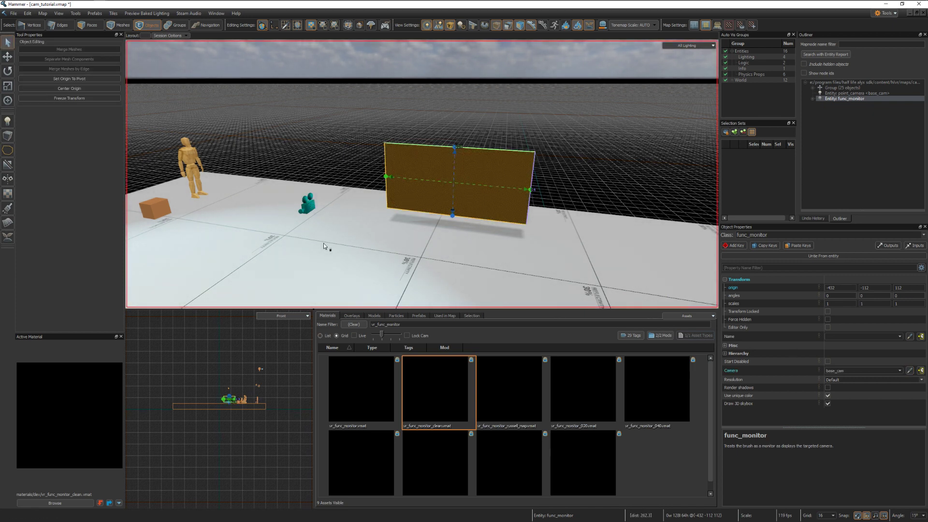
pyautogui.click(304, 114)
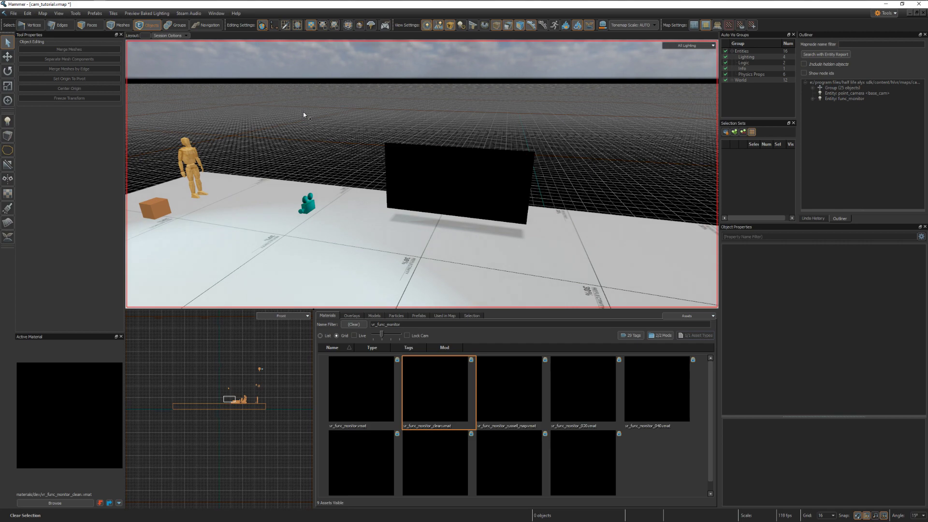
# Step: Build and run the map to check the monitor's camera view in game
pyautogui.press('F9')
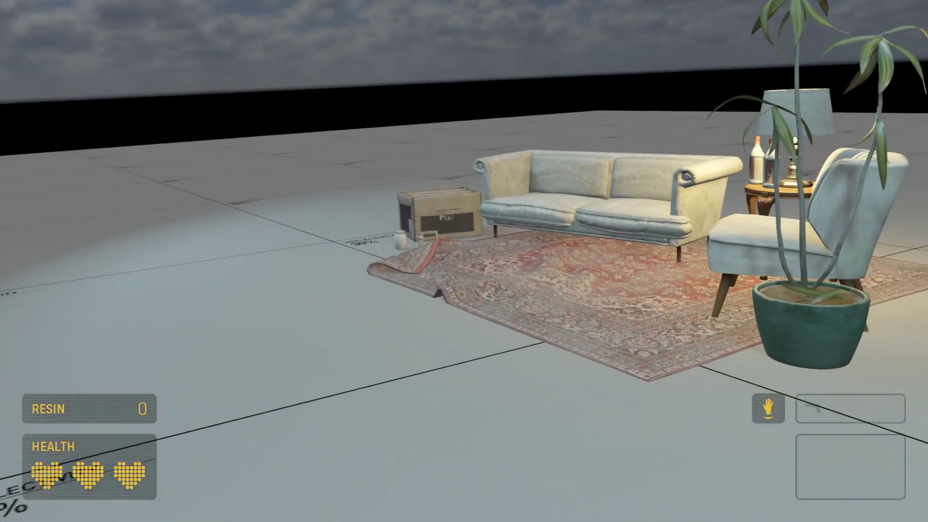
pyautogui.press('w')
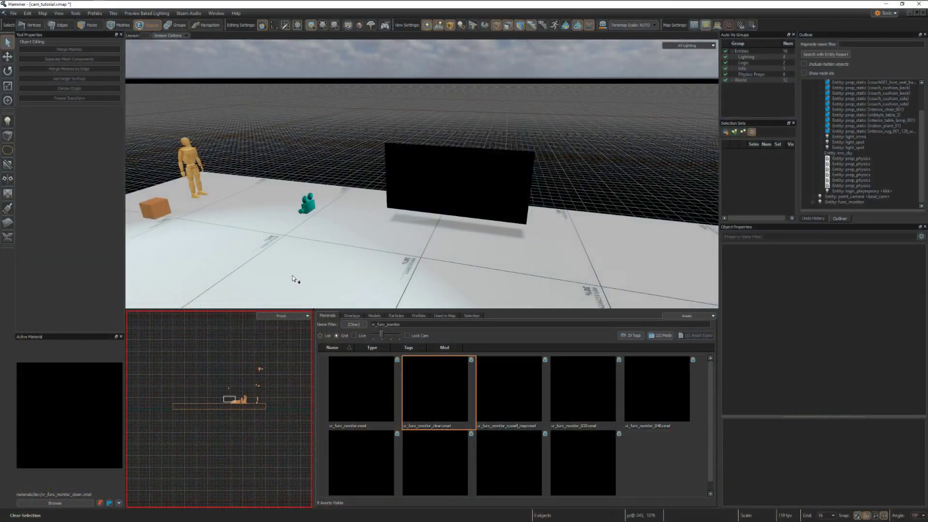
# Step: Set the func_monitor's resolution to Increase up by 4 and save the map
pyautogui.click(426, 169)
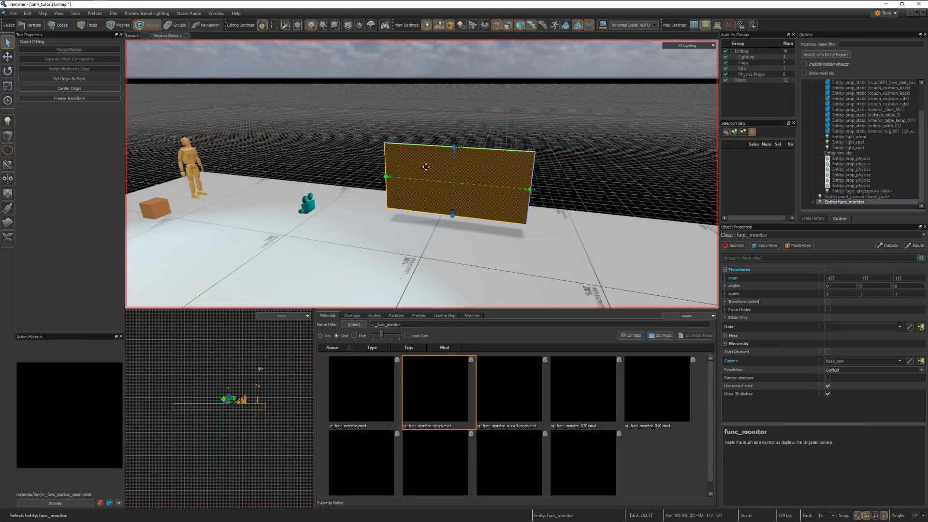
pyautogui.click(922, 371)
pyautogui.click(836, 394)
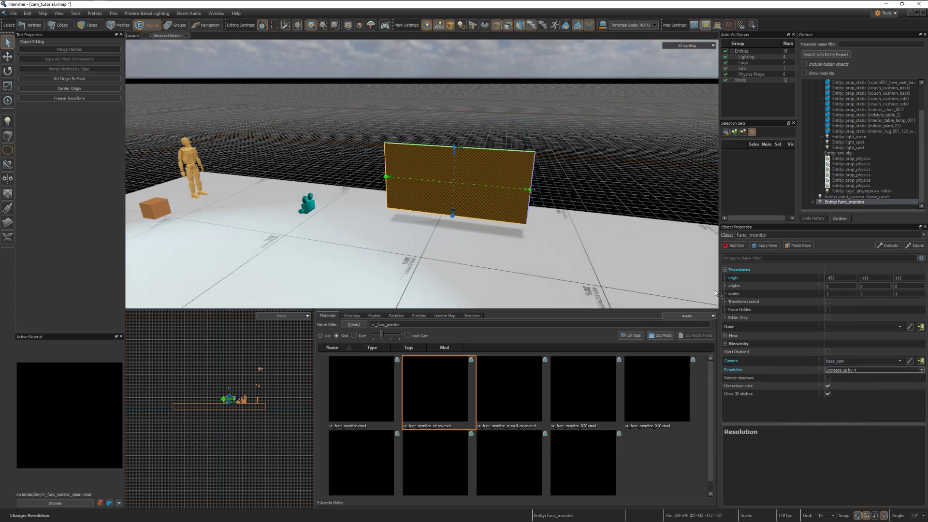
pyautogui.click(497, 296)
pyautogui.hotkey('ctrl', 's')
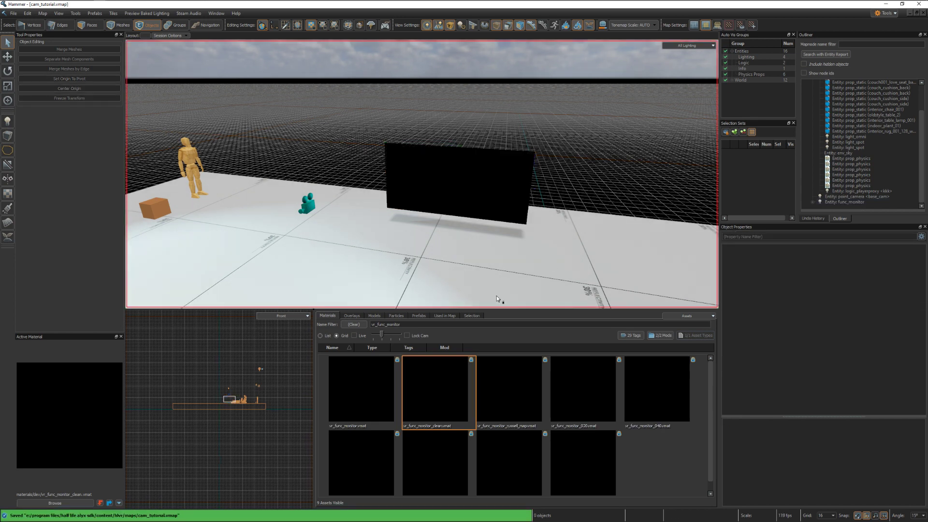
# Step: Filter the models by monitor and place the monitor_hanging02 prop on the floor beside the panel
pyautogui.click(375, 315)
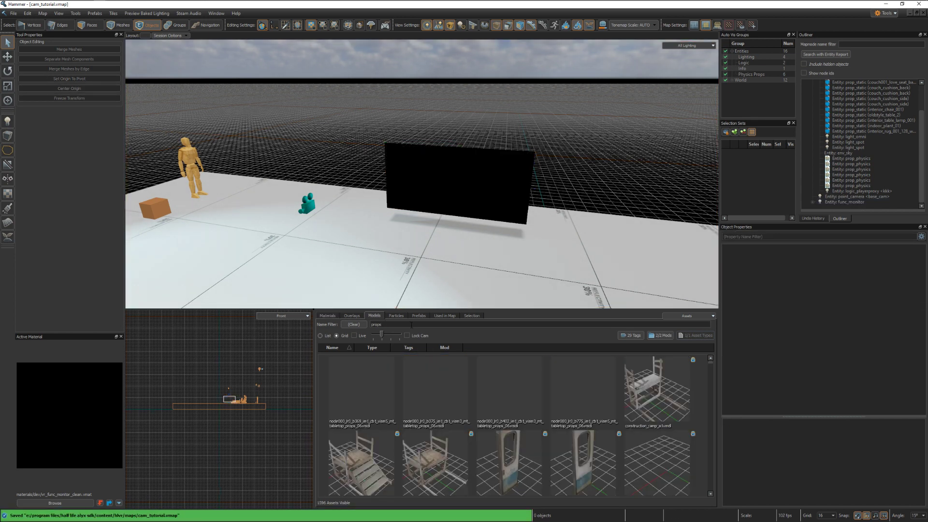
pyautogui.click(353, 325)
pyautogui.write('monitor')
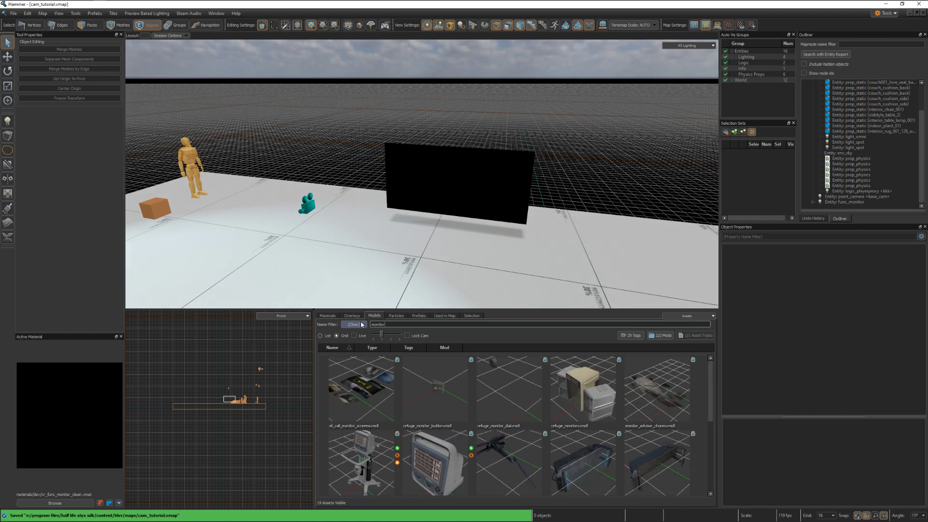
pyautogui.moveTo(393, 245); pyautogui.dragTo(422, 174, button='right')
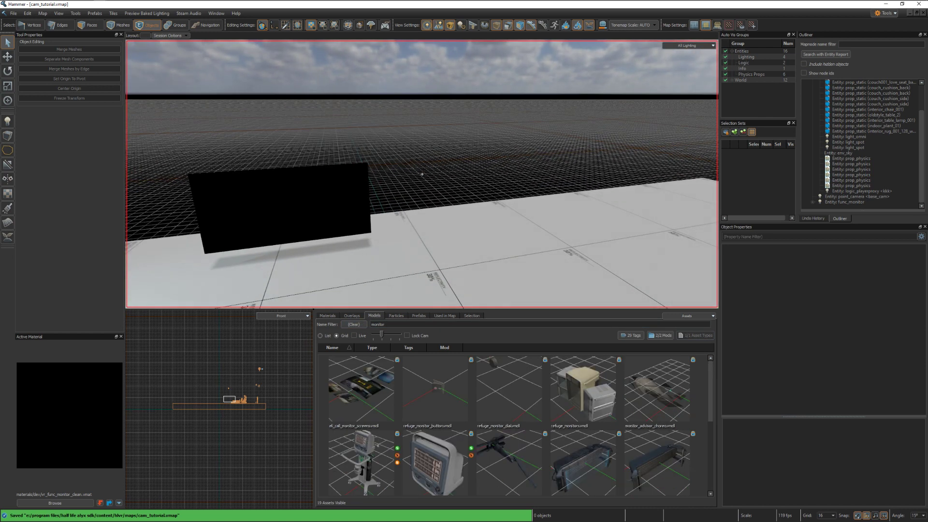
pyautogui.press('w')
pyautogui.moveTo(422, 174); pyautogui.dragTo(423, 183, button='right')
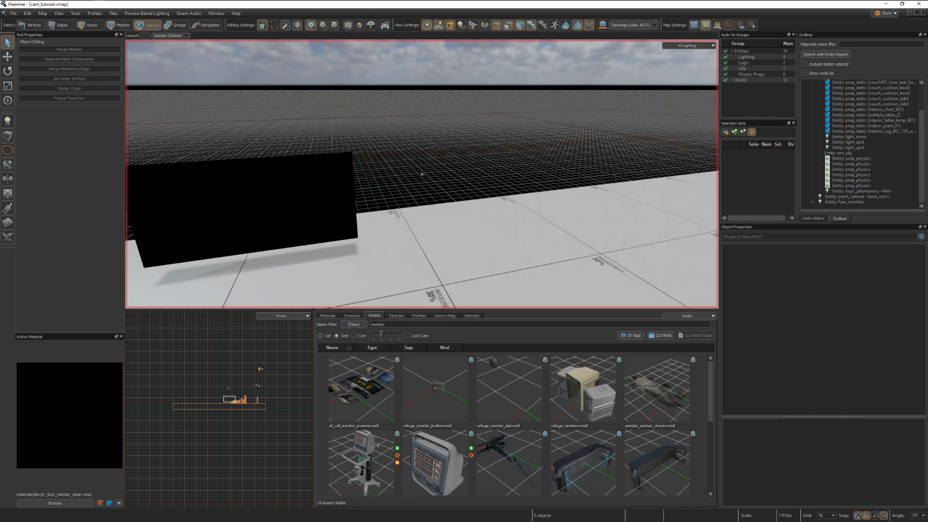
pyautogui.scroll(-3, 498, 424)
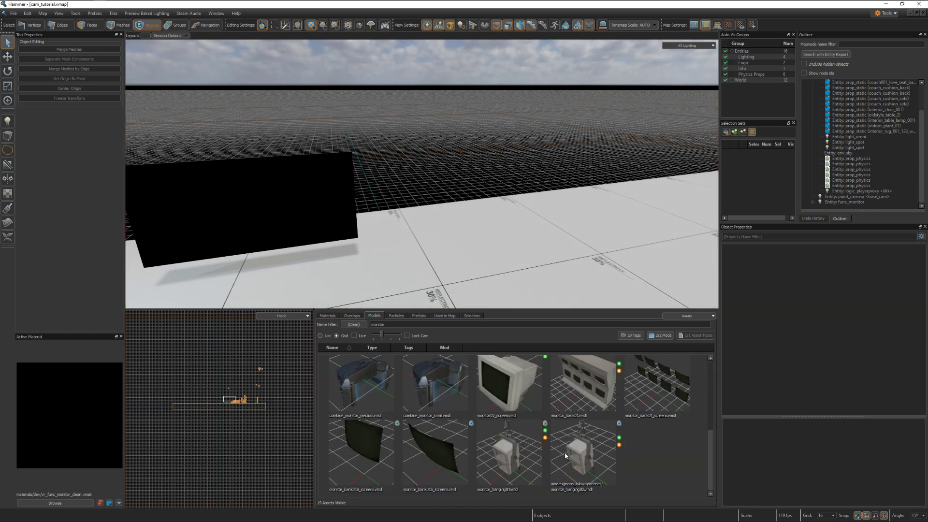
pyautogui.moveTo(580, 452); pyautogui.dragTo(403, 237)
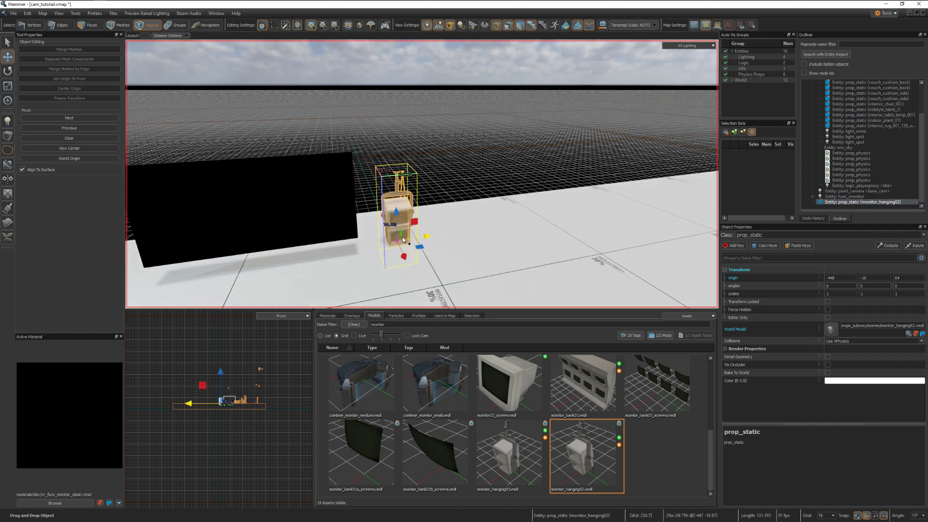
pyautogui.click(425, 193)
# Step: Place the monitor_bank01a_screens prop in front of the hanging monitor and scale it uniformly to about 0.63
pyautogui.press('w')
pyautogui.moveTo(425, 192); pyautogui.dragTo(422, 174, button='right')
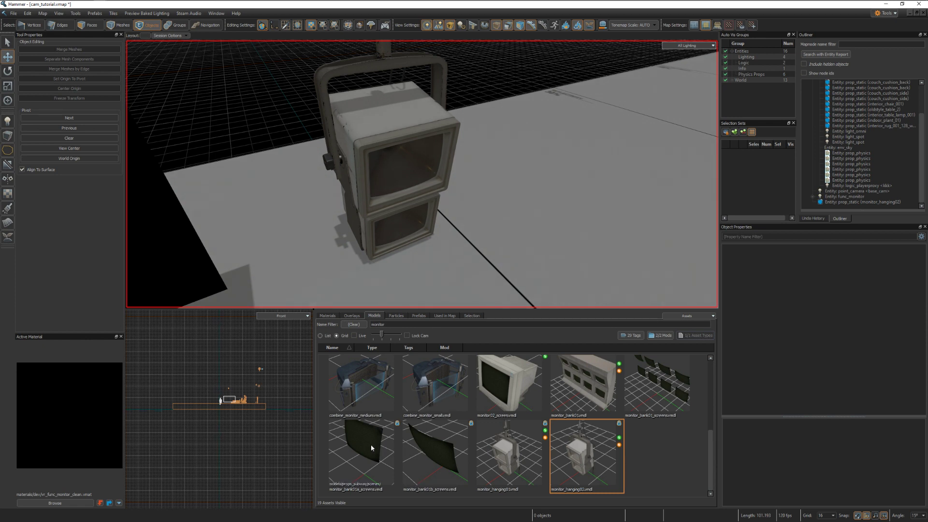
pyautogui.moveTo(379, 456); pyautogui.dragTo(451, 273)
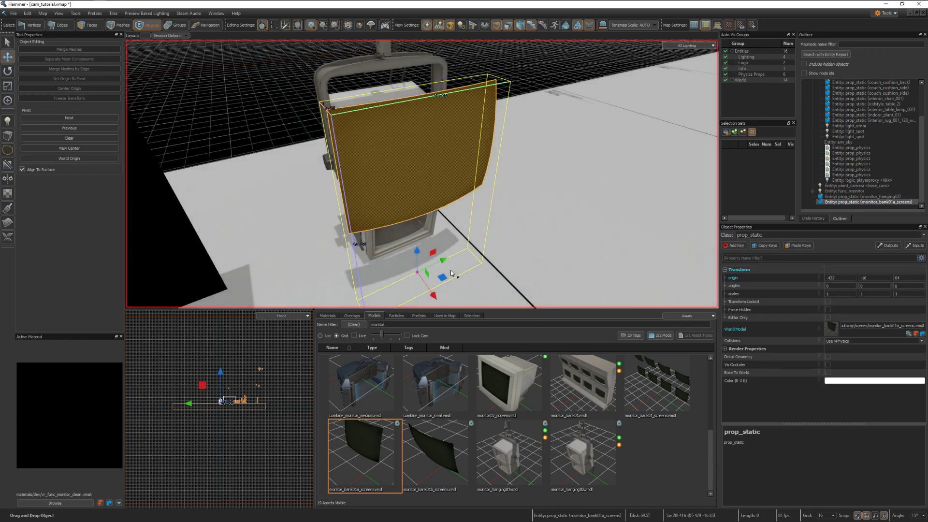
pyautogui.scroll(-2, 462, 156)
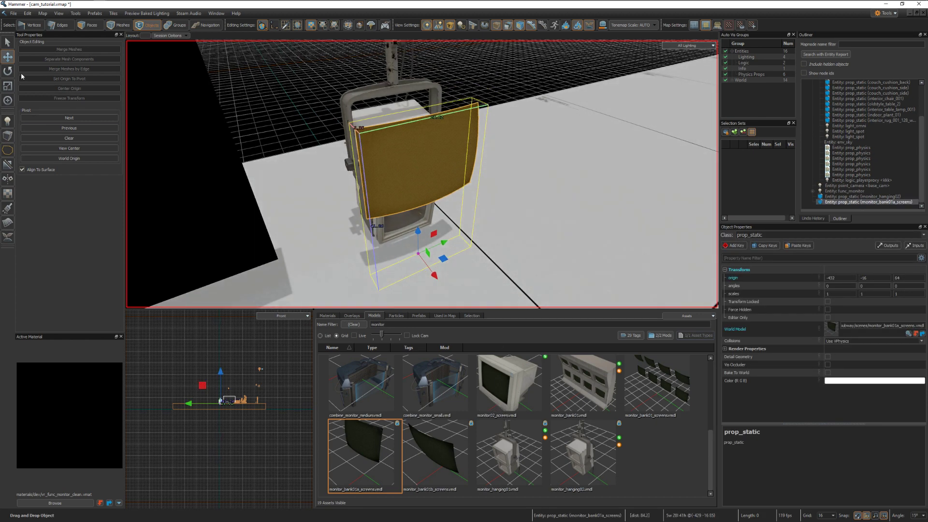
pyautogui.click(8, 87)
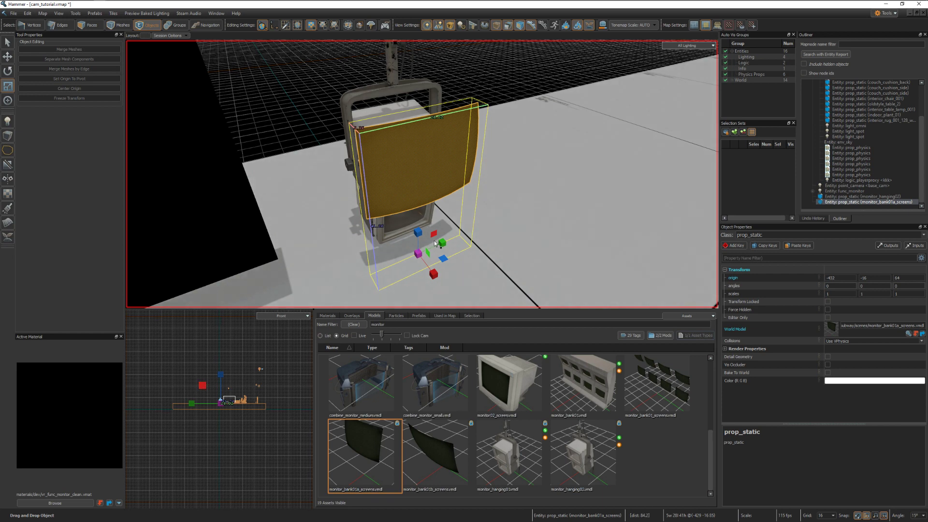
pyautogui.moveTo(418, 254); pyautogui.dragTo(414, 271)
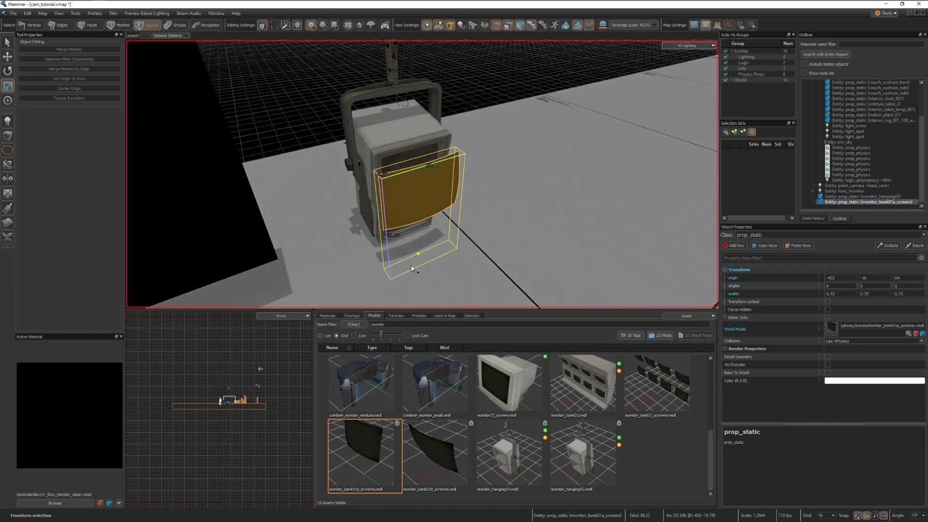
# Step: Move the screen prop into the hanging monitor's upper opening and tilt it about 9.6 degrees to match the casing
pyautogui.moveTo(414, 271); pyautogui.dragTo(422, 174, button='right')
pyautogui.press('w')
pyautogui.click(7, 57)
pyautogui.scroll(-2, 309, 188)
pyautogui.moveTo(313, 192); pyautogui.dragTo(295, 216, button='right')
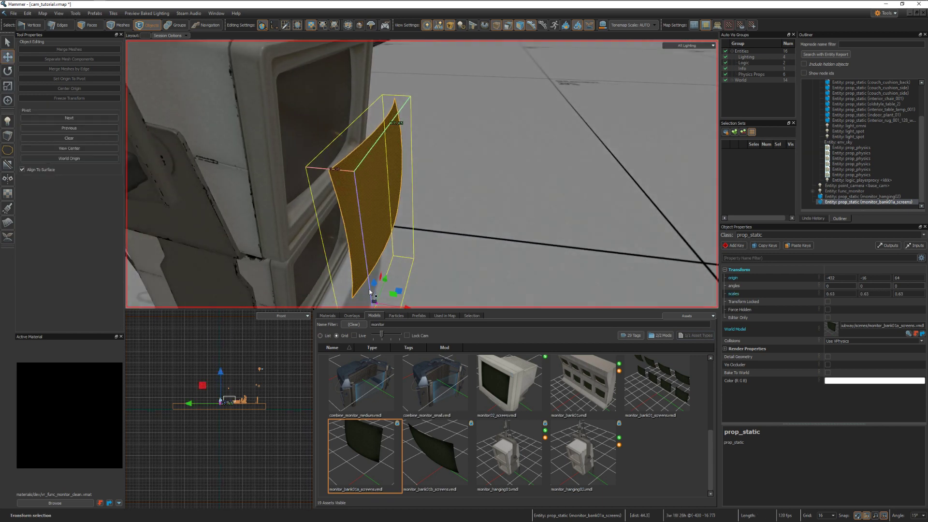
pyautogui.keyDown('ctrl'); pyautogui.moveTo(376, 283); pyautogui.dragTo(370, 246); pyautogui.keyUp('ctrl')
pyautogui.keyDown('ctrl'); pyautogui.moveTo(400, 273); pyautogui.dragTo(325, 260); pyautogui.keyUp('ctrl')
pyautogui.press('r')
pyautogui.press('w')
pyautogui.moveTo(325, 260); pyautogui.dragTo(367, 232, button='right')
pyautogui.click(368, 232)
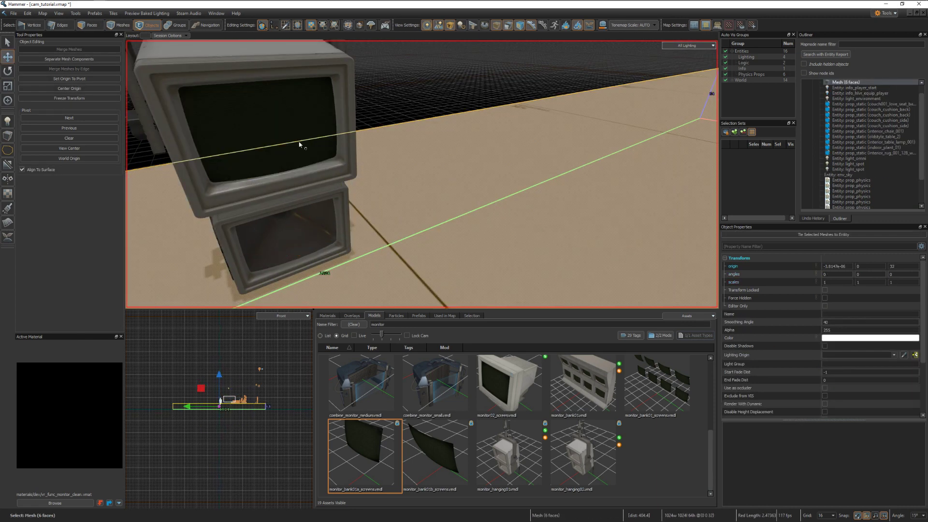
# Step: Duplicate the fitted screen down to the lower monitor and scale the copy uniformly to about 0.54
pyautogui.click(300, 145)
pyautogui.keyDown('shift'); pyautogui.moveTo(286, 211); pyautogui.dragTo(300, 271); pyautogui.keyUp('shift')
pyautogui.moveTo(300, 271); pyautogui.dragTo(370, 263, button='right')
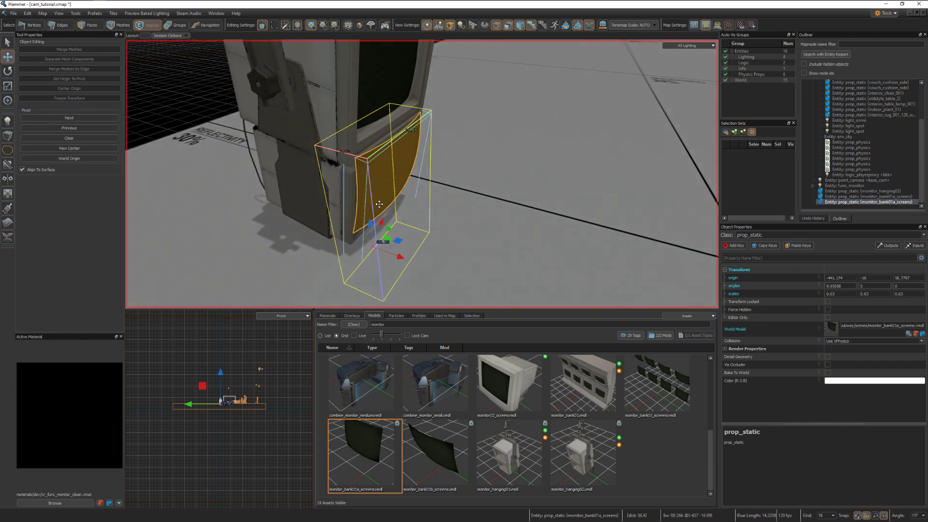
pyautogui.press('r')
pyautogui.moveTo(373, 246); pyautogui.dragTo(362, 249)
pyautogui.scroll(3, 362, 249)
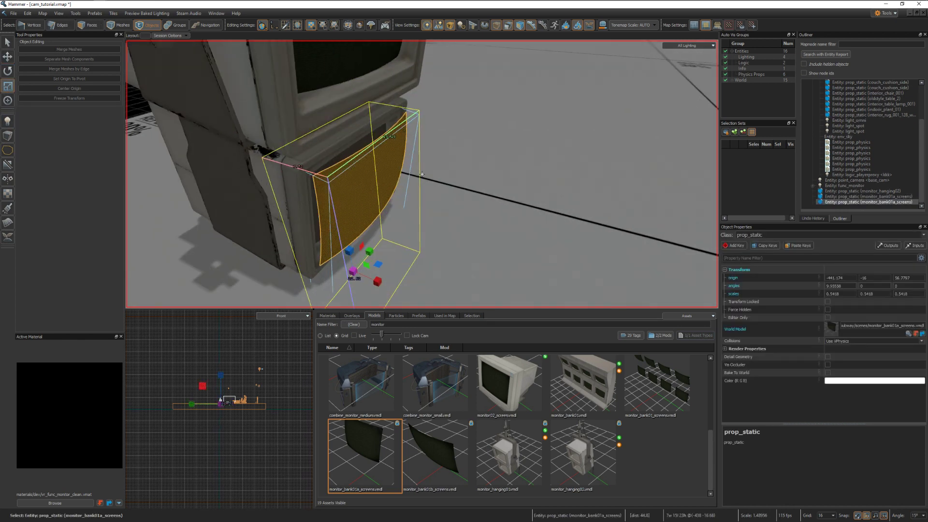
# Step: Move the smaller screen copy back into the lower monitor's opening and clear the selection
pyautogui.press('w')
pyautogui.moveTo(370, 297); pyautogui.dragTo(339, 282)
pyautogui.click(389, 185)
pyautogui.moveTo(389, 185); pyautogui.dragTo(379, 217, button='right')
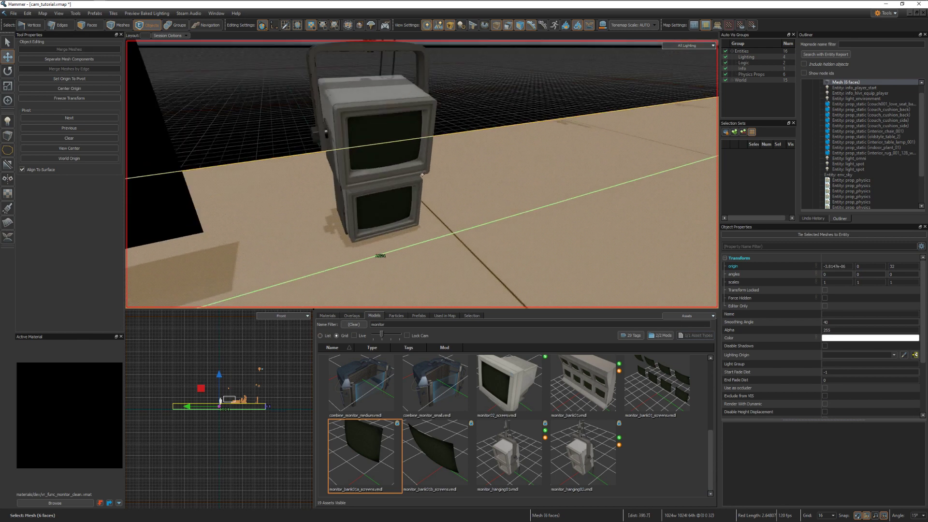
pyautogui.click(225, 155)
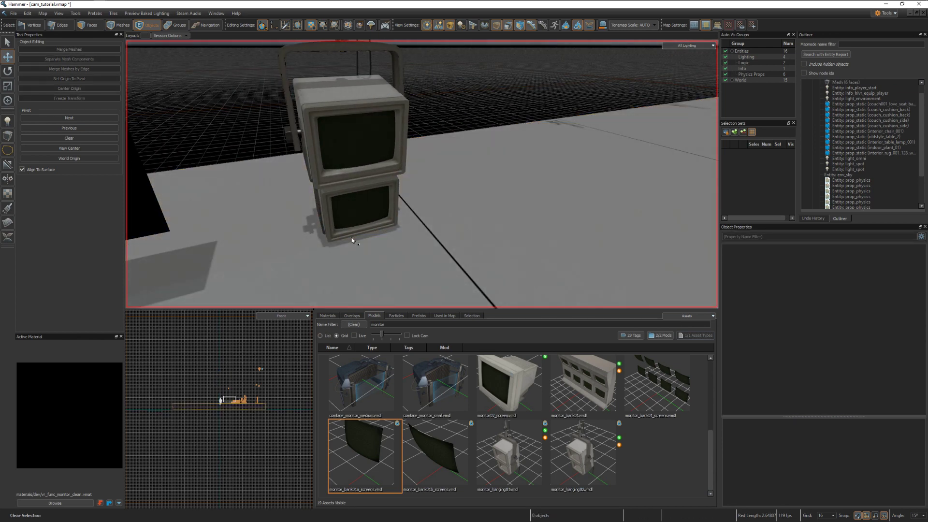
# Step: Place the monitor02_screen prop beside the hanging monitors and set its scale to 0.75 on all three axes
pyautogui.moveTo(508, 384); pyautogui.dragTo(460, 192)
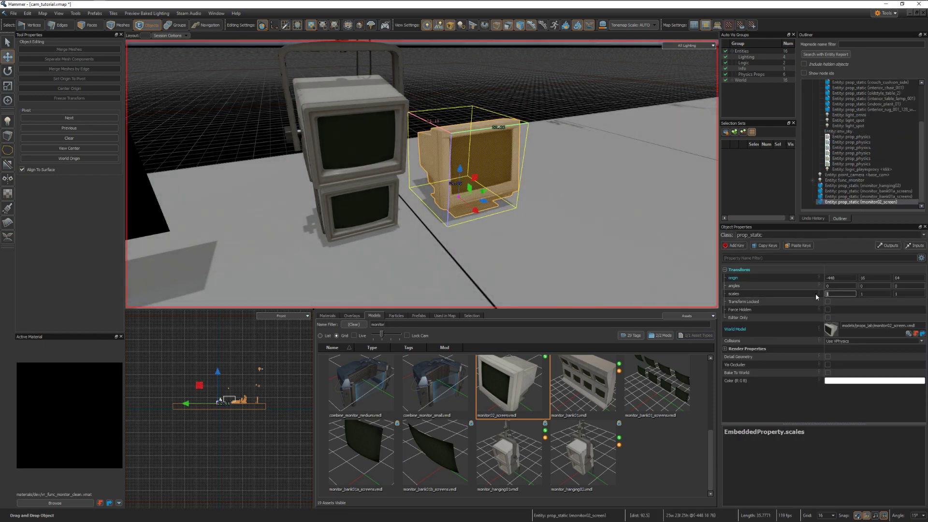
pyautogui.write('0.75')
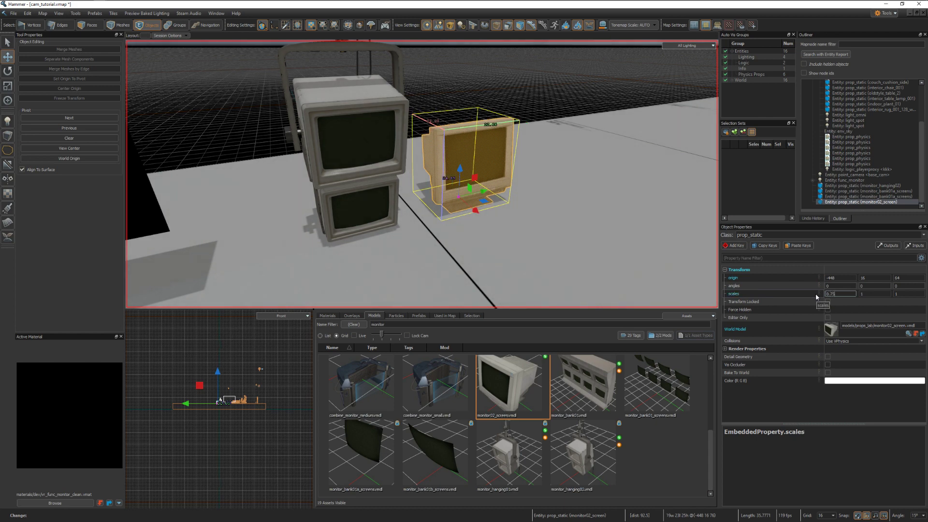
pyautogui.press('Tab')
pyautogui.press('Tab')
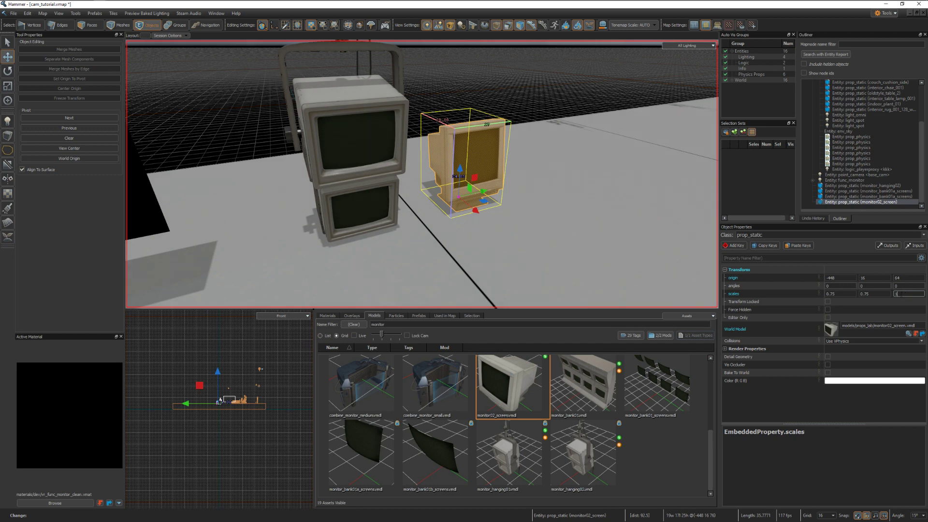
pyautogui.write('0.75')
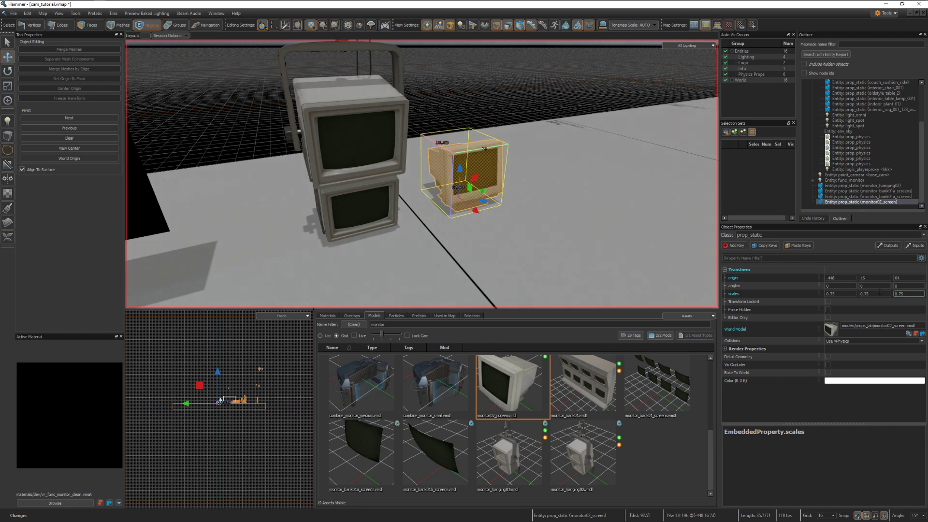
# Step: Place a monitor_bank01a_screens prop in front of the small standalone monitor and scale it uniformly to 0.36
pyautogui.press('Escape')
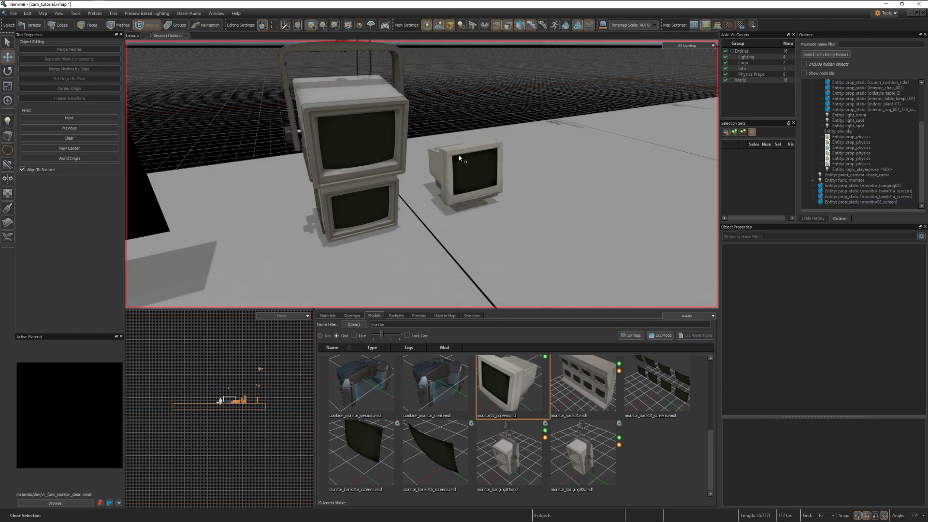
pyautogui.click(472, 188)
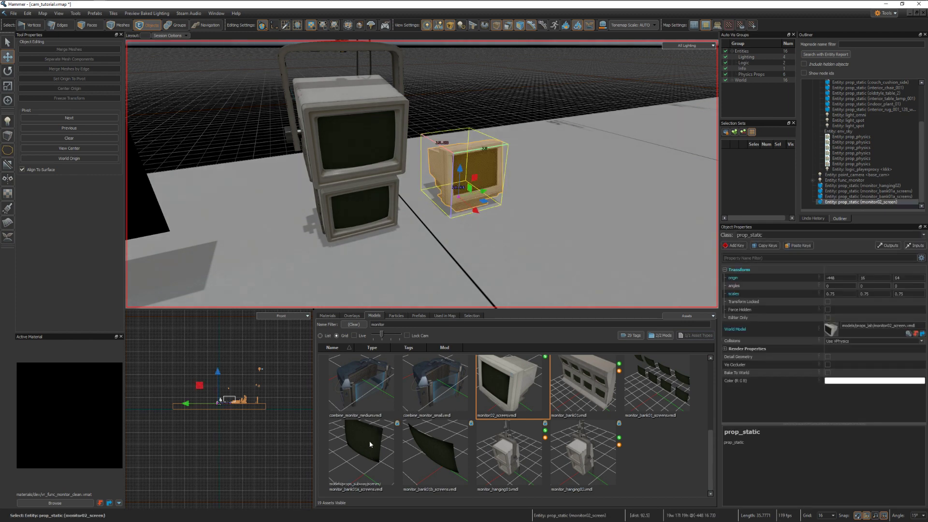
pyautogui.moveTo(368, 438); pyautogui.dragTo(503, 237)
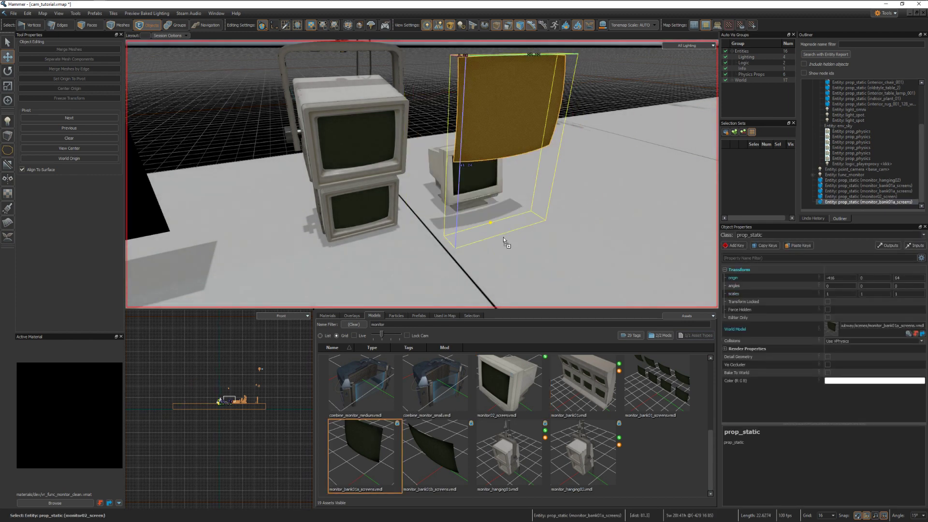
pyautogui.moveTo(465, 224); pyautogui.dragTo(422, 174, button='right')
pyautogui.press('w')
pyautogui.press('s')
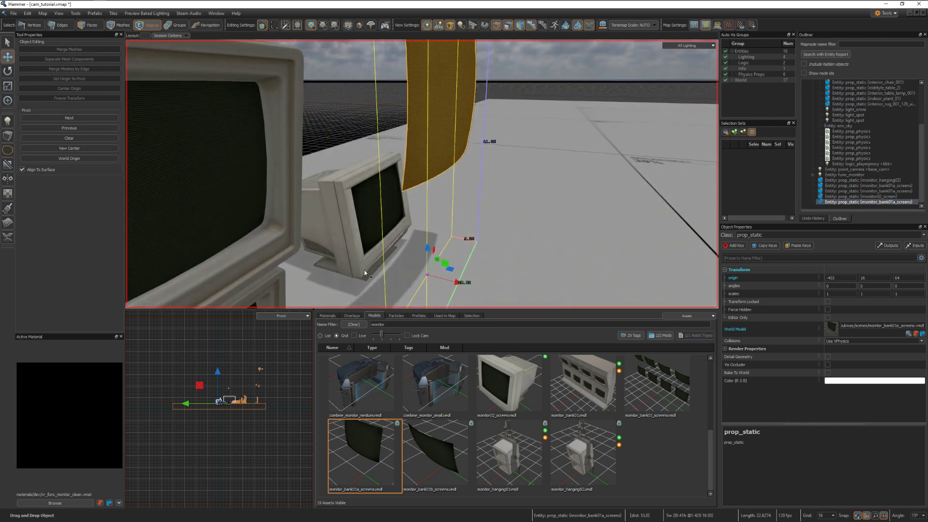
pyautogui.click(7, 86)
pyautogui.moveTo(430, 277); pyautogui.dragTo(422, 165)
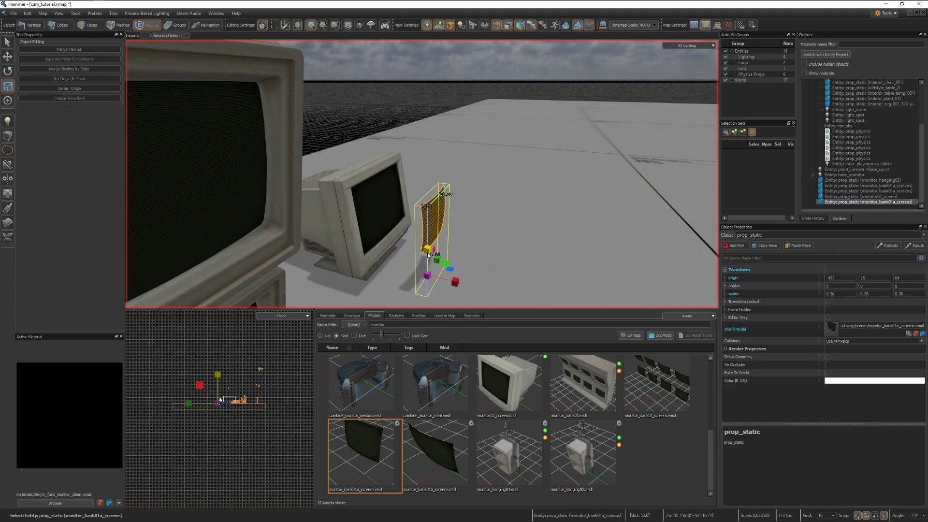
# Step: Duplicate the scaled screen prop back into the small monitor's opening and delete the original left in front
pyautogui.press('t')
pyautogui.keyDown('shift'); pyautogui.moveTo(459, 283); pyautogui.dragTo(380, 262); pyautogui.keyUp('shift')
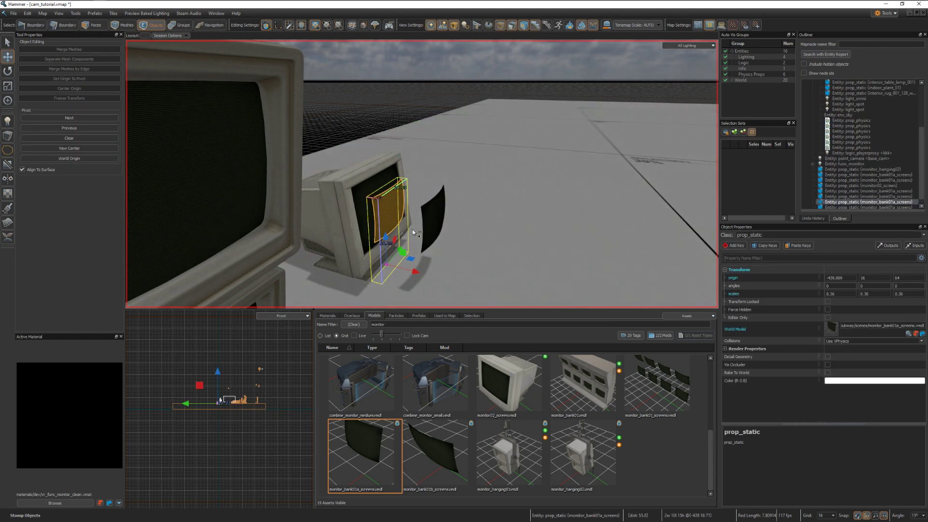
pyautogui.click(434, 233)
pyautogui.press('Delete')
pyautogui.click(355, 196)
pyautogui.keyDown('ctrl'); pyautogui.click(387, 208); pyautogui.keyUp('ctrl')
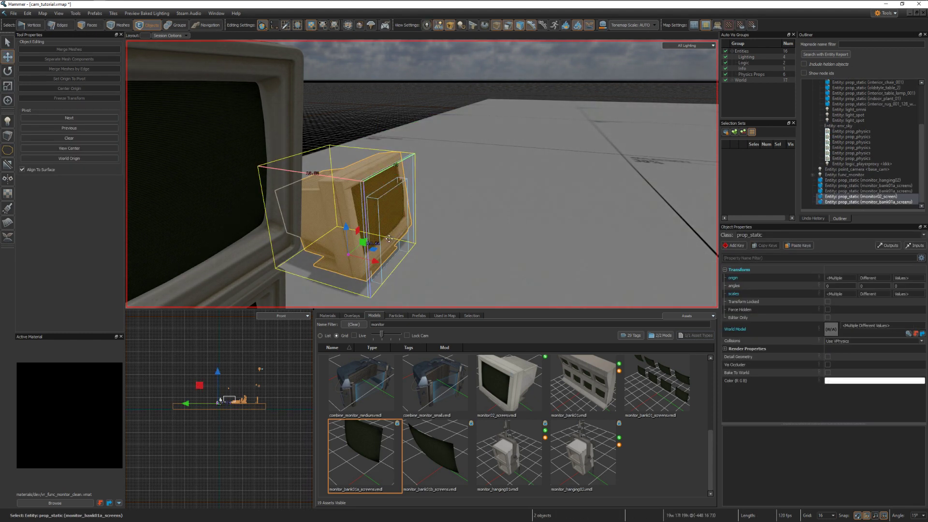
pyautogui.hotkey('shift', 's')
pyautogui.click(435, 203)
pyautogui.hotkey('ctrl', 'z')
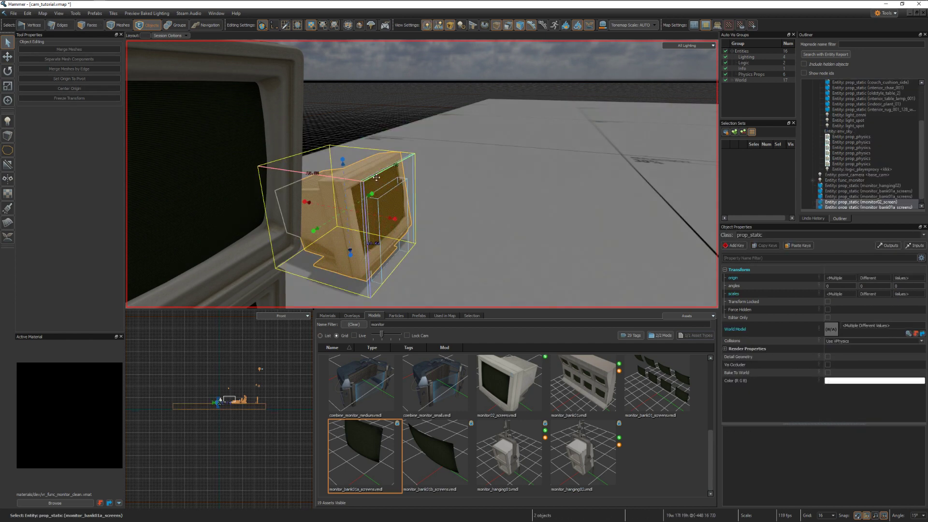
pyautogui.click(338, 110)
# Step: Isolate the small monitor and its screen prop by hiding everything else, and set the 2D view to the side projection
pyautogui.click(387, 213)
pyautogui.keyDown('ctrl'); pyautogui.click(341, 212); pyautogui.keyUp('ctrl')
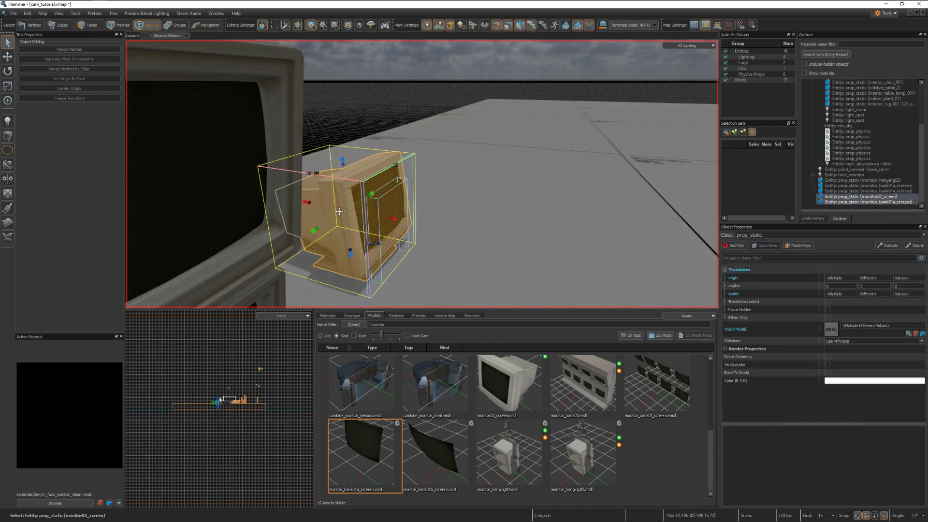
pyautogui.hotkey('ctrl', 'h')
pyautogui.moveTo(242, 201); pyautogui.dragTo(245, 200, button='right')
pyautogui.press('Escape')
pyautogui.press('F4')
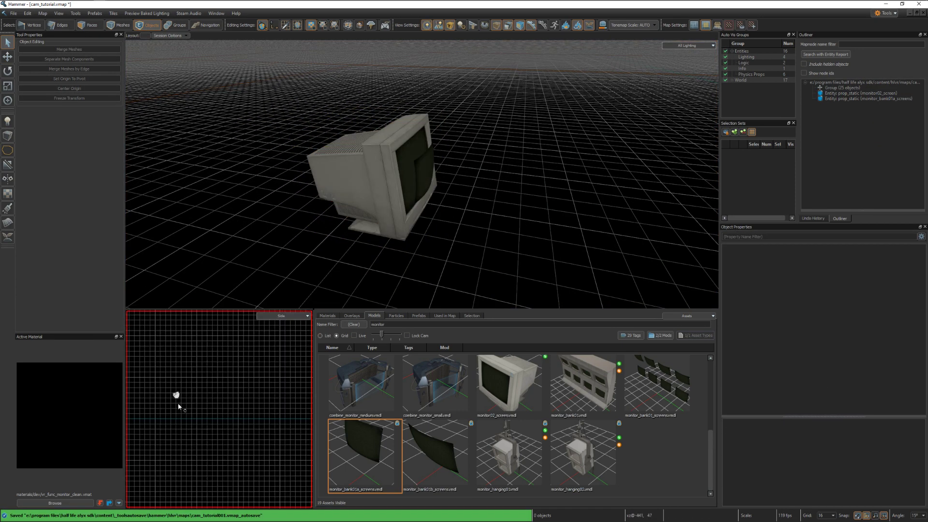
# Step: Tilt the small monitor's screen prop to about -8.75 degrees so it follows the casing in the side view
pyautogui.scroll(12, 176, 395)
pyautogui.click(271, 401)
pyautogui.press('r')
pyautogui.moveTo(278, 452); pyautogui.dragTo(262, 446)
pyautogui.press('e')
# Step: Delete the redundant copies of the small monitor's screen prop, keeping and reselecting only the tilted one
pyautogui.click(854, 104)
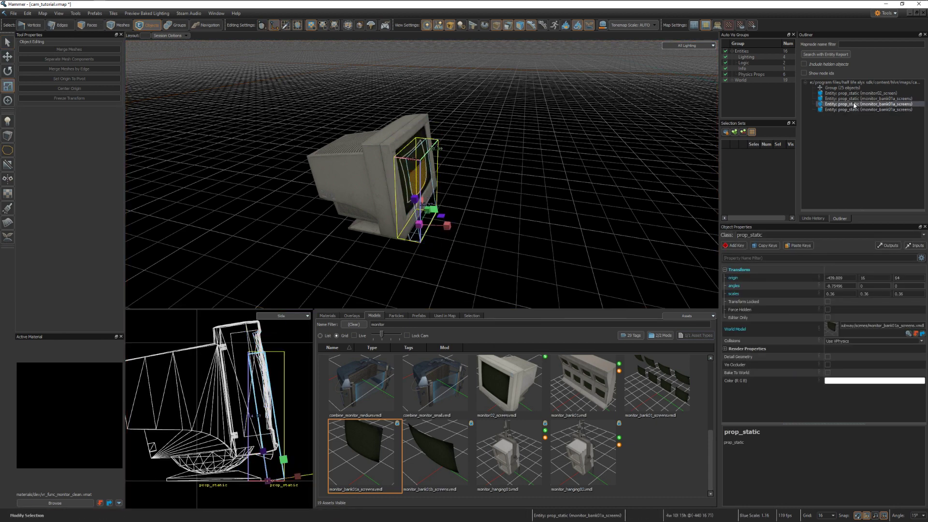
pyautogui.press('Delete')
pyautogui.click(845, 98)
pyautogui.hotkey('ctrl', 'z')
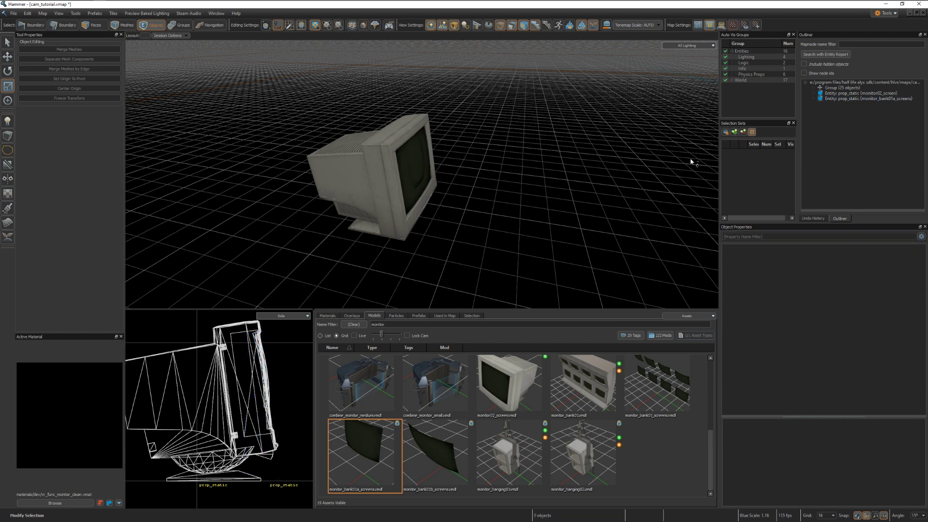
pyautogui.hotkey('ctrl', 'z')
pyautogui.click(837, 93)
pyautogui.click(837, 99)
pyautogui.press('Delete')
pyautogui.click(836, 99)
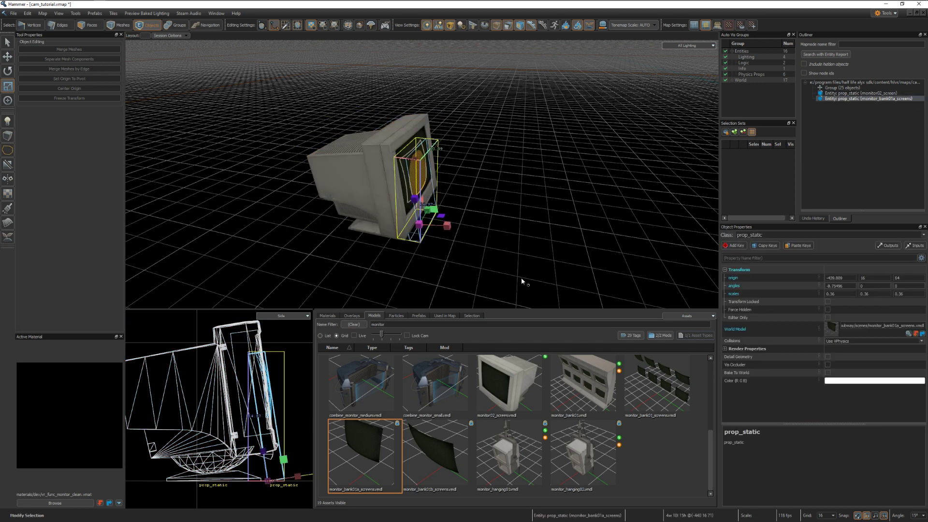
# Step: Enlarge the screen prop to scales of about 0.41, 0.41 and 0.46, and lower it toward the monitor's opening
pyautogui.moveTo(263, 452); pyautogui.dragTo(264, 448)
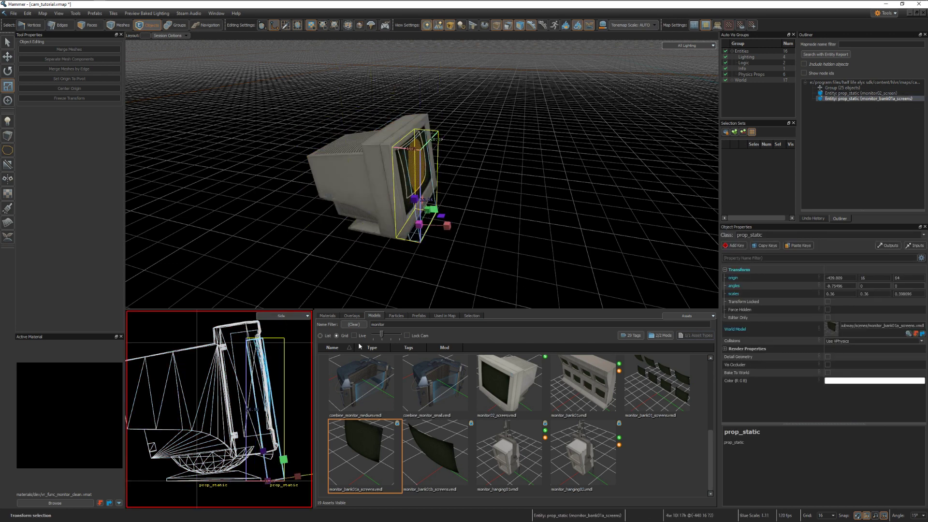
pyautogui.moveTo(419, 224); pyautogui.dragTo(425, 217)
pyautogui.press('t')
pyautogui.keyDown('ctrl'); pyautogui.moveTo(263, 451); pyautogui.dragTo(266, 468); pyautogui.keyUp('ctrl')
pyautogui.scroll(-2, 265, 466)
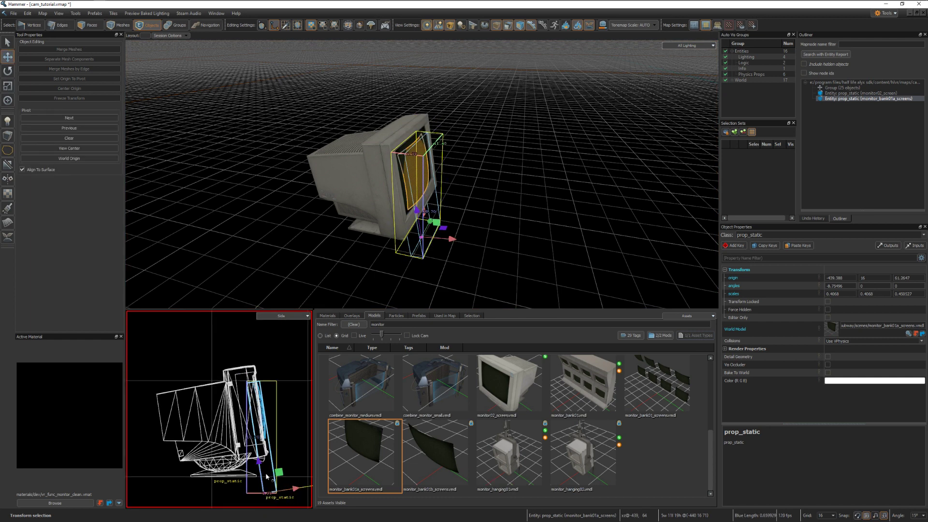
# Step: Reshape the screen prop in the side view to about 0.32 depth and 0.58 height scale, align it with the casing, and deselect it
pyautogui.press('r')
pyautogui.moveTo(265, 466); pyautogui.dragTo(258, 456)
pyautogui.moveTo(292, 489); pyautogui.dragTo(263, 486)
pyautogui.press('t')
pyautogui.moveTo(417, 211); pyautogui.dragTo(358, 190, button='right')
pyautogui.press('Escape')
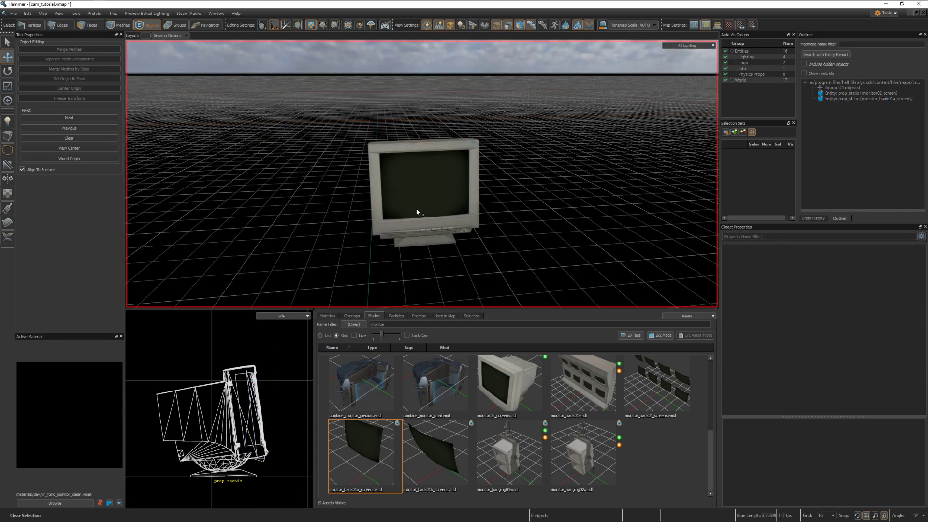
# Step: Fine-tune the screen prop's tilt to about -7.5 degrees and widen it to a scale of about 0.52 across the opening
pyautogui.click(419, 211)
pyautogui.press('r')
pyautogui.moveTo(426, 266)
pyautogui.mouseDown()
pyautogui.moveTo(426, 254)
pyautogui.moveTo(428, 272)
pyautogui.mouseUp()
pyautogui.moveTo(428, 271); pyautogui.dragTo(421, 293, button='right')
pyautogui.moveTo(421, 293); pyautogui.dragTo(422, 269)
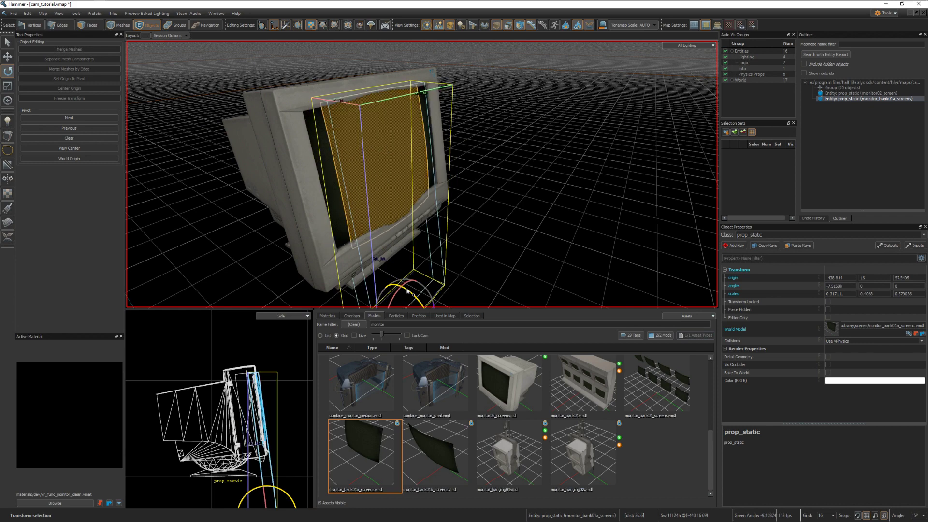
pyautogui.moveTo(423, 269); pyautogui.dragTo(422, 174, button='right')
pyautogui.press('e')
pyautogui.moveTo(423, 269); pyautogui.dragTo(428, 263)
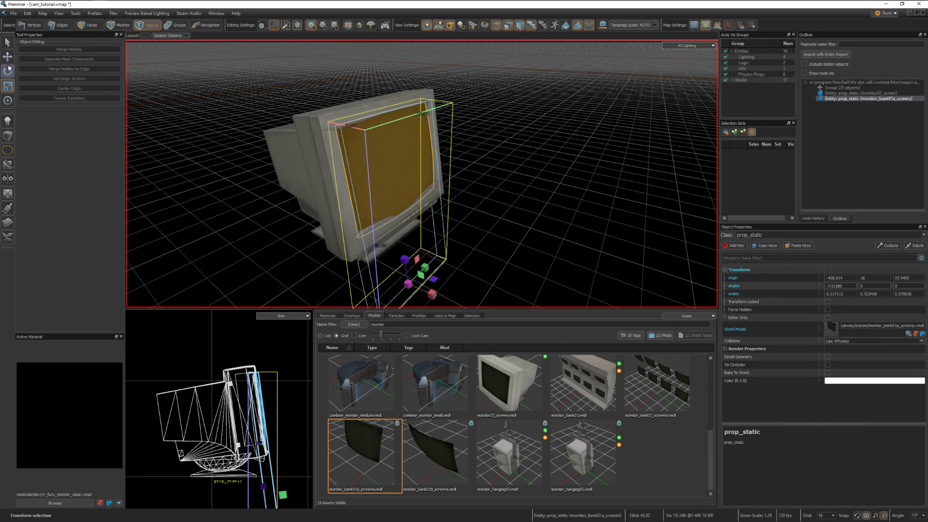
# Step: Nudge the screen prop slightly back into the casing and reduce its tilt to about -6.9 degrees
pyautogui.click(8, 58)
pyautogui.click(8, 85)
pyautogui.press('t')
pyautogui.moveTo(434, 294)
pyautogui.mouseDown()
pyautogui.moveTo(426, 279)
pyautogui.moveTo(431, 294)
pyautogui.mouseUp()
pyautogui.press('r')
pyautogui.press('t')
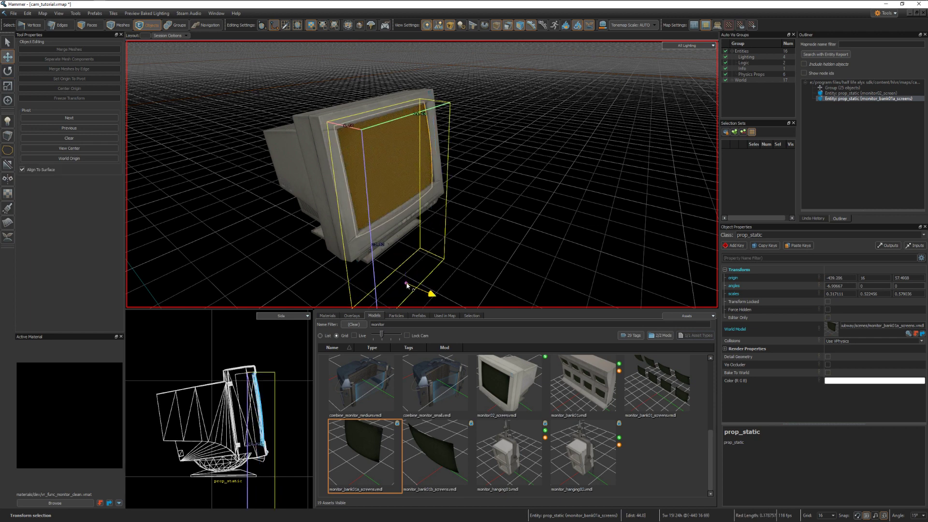
pyautogui.press('Escape')
# Step: Check the fitted screen against the small monitor, clear the selection, and unhide the rest of the map
pyautogui.moveTo(431, 294); pyautogui.dragTo(422, 203, button='right')
pyautogui.click(852, 93)
pyautogui.click(849, 98)
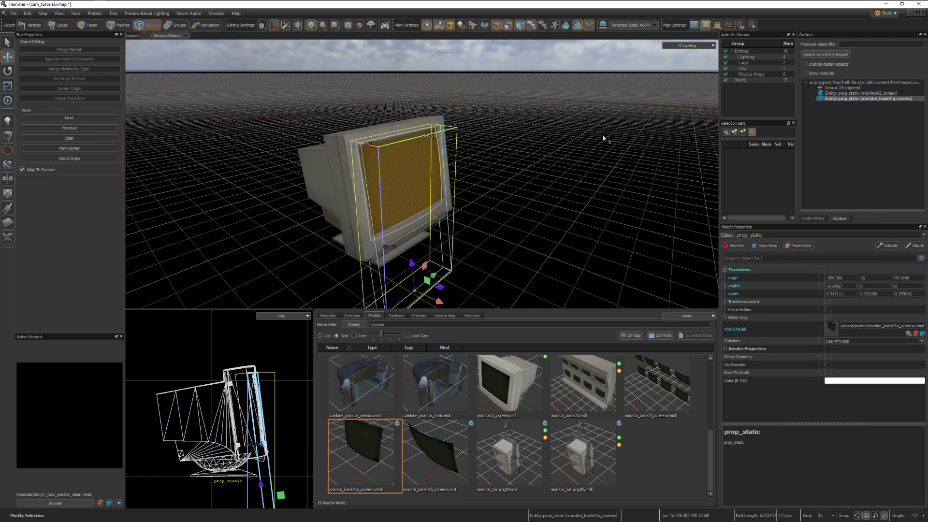
pyautogui.click(602, 134)
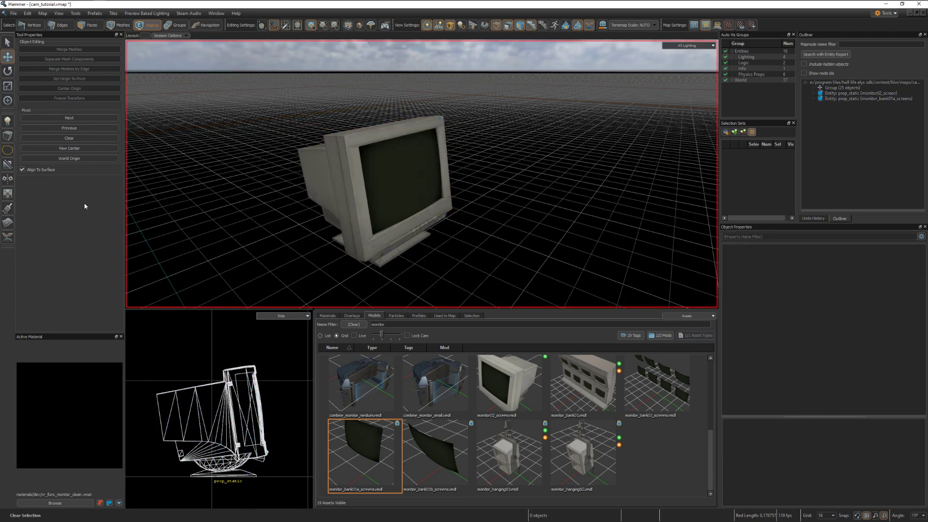
pyautogui.press('u')
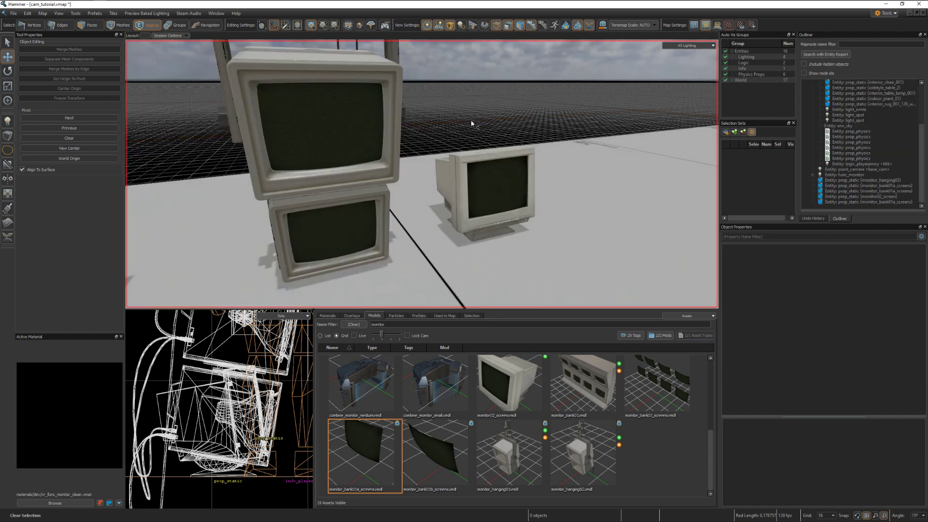
# Step: Select the screen props of all three monitors and convert them to editable meshes
pyautogui.click(322, 125)
pyautogui.click(493, 185)
pyautogui.click(347, 219)
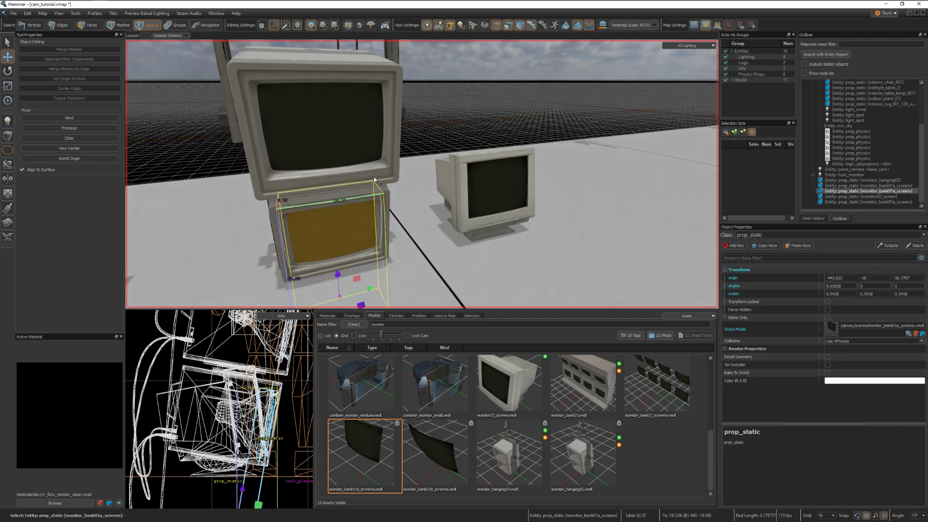
pyautogui.keyDown('ctrl'); pyautogui.click(352, 129); pyautogui.keyUp('ctrl')
pyautogui.keyDown('ctrl'); pyautogui.click(479, 173); pyautogui.keyUp('ctrl')
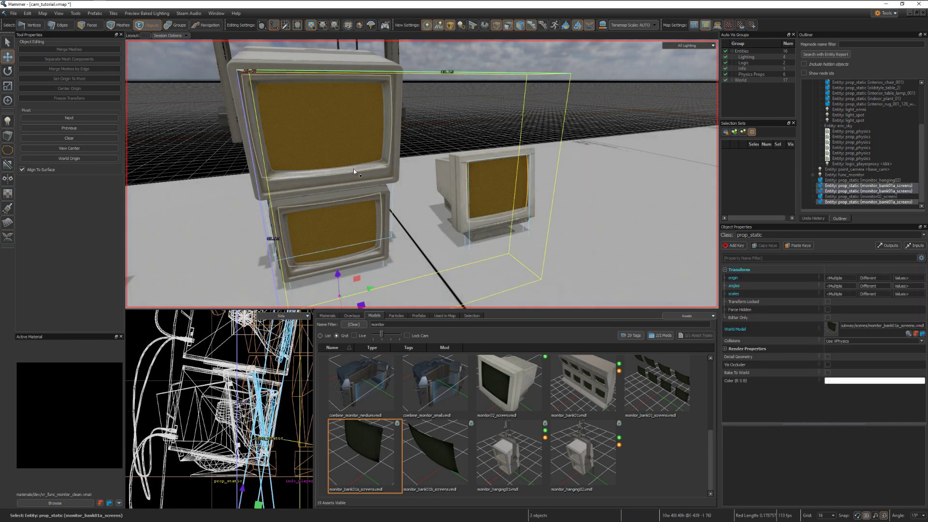
pyautogui.rightClick(344, 141)
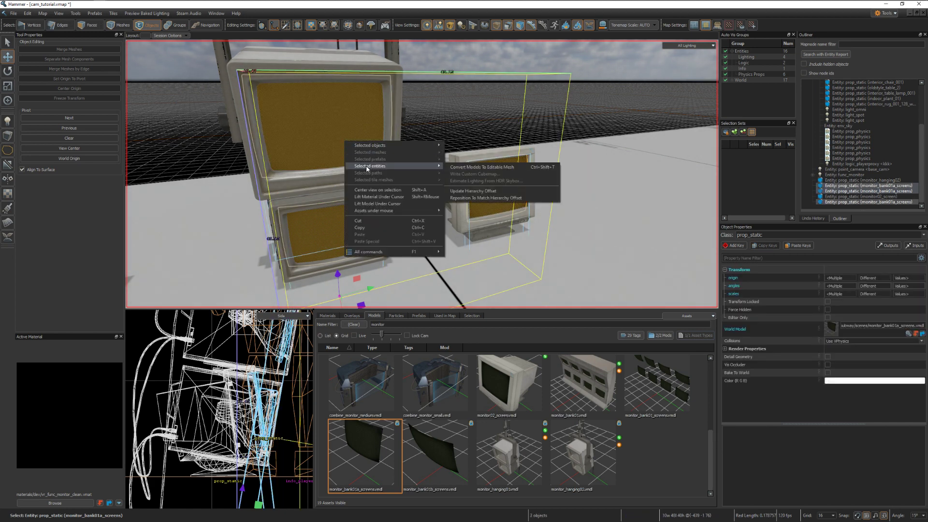
pyautogui.moveTo(430, 166)
pyautogui.click(472, 168)
# Step: Tie the two hanging-monitor screen meshes to a single entity and set its class to func_monitor
pyautogui.click(341, 122)
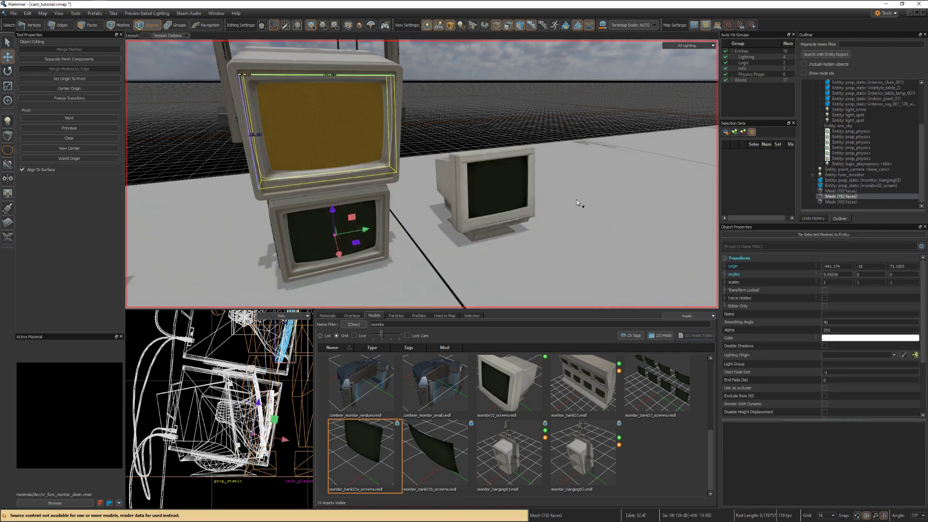
pyautogui.keyDown('ctrl'); pyautogui.click(360, 213); pyautogui.keyUp('ctrl')
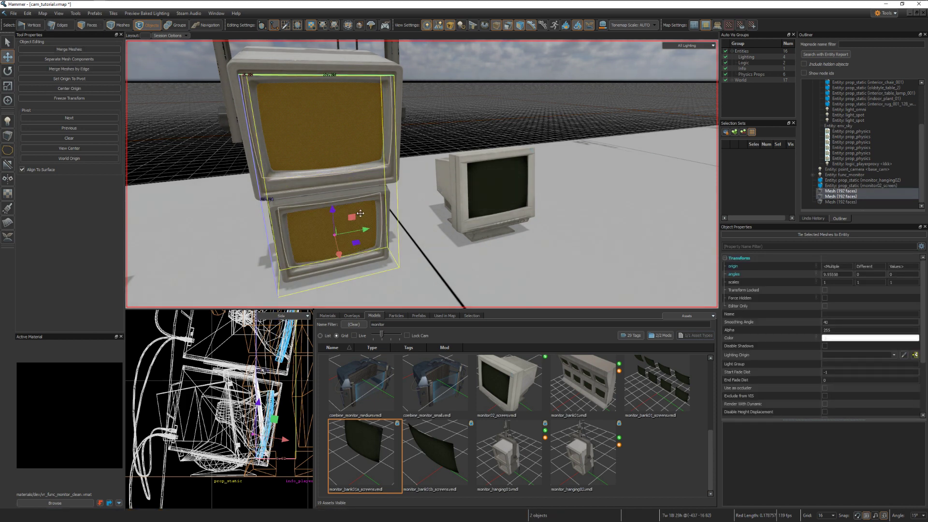
pyautogui.click(770, 234)
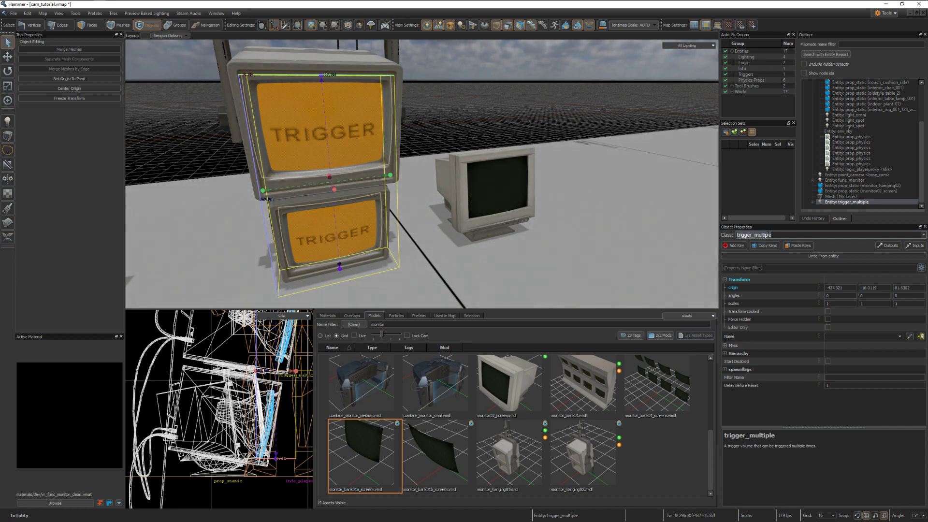
pyautogui.write('func_monitor')
pyautogui.press('Return')
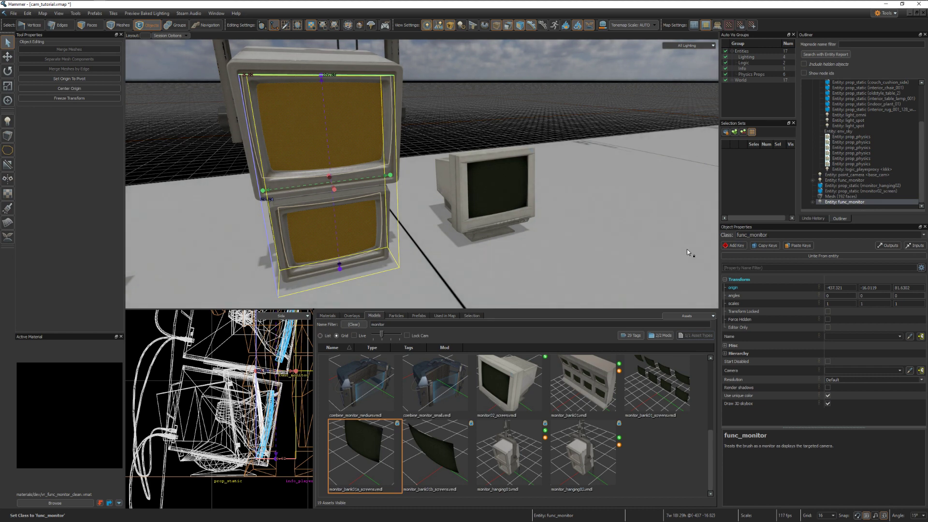
# Step: Assign the point_camera base_cam across the room as the Camera of the hanging monitors' func_monitor
pyautogui.moveTo(576, 132); pyautogui.dragTo(402, 127, button='right')
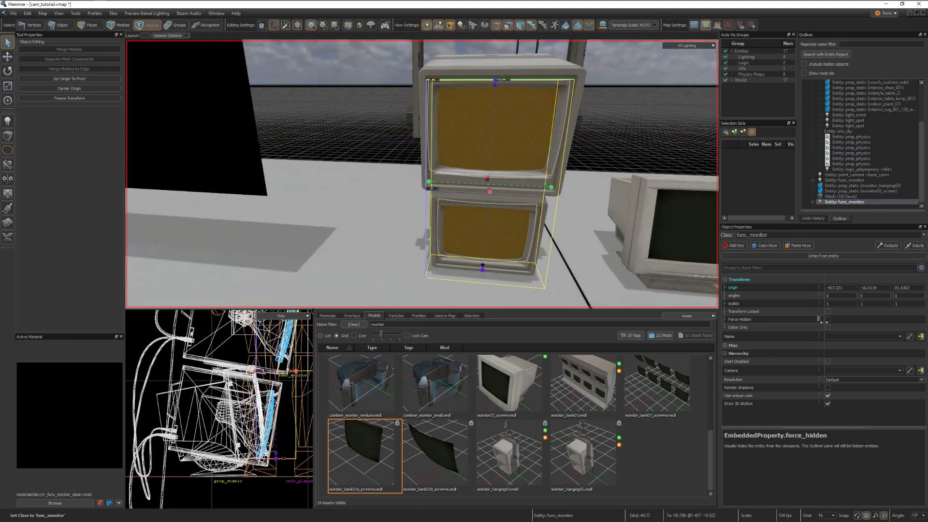
pyautogui.click(911, 370)
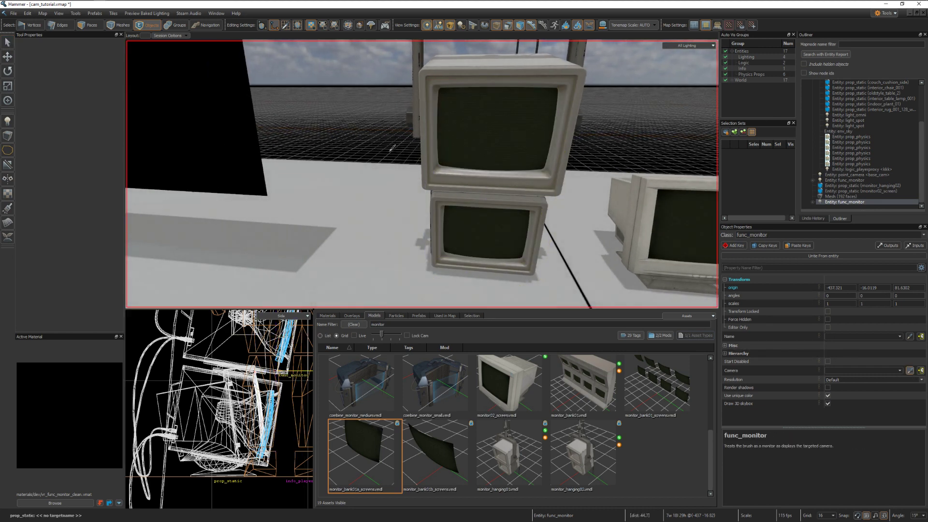
pyautogui.moveTo(470, 197); pyautogui.dragTo(422, 174, button='right')
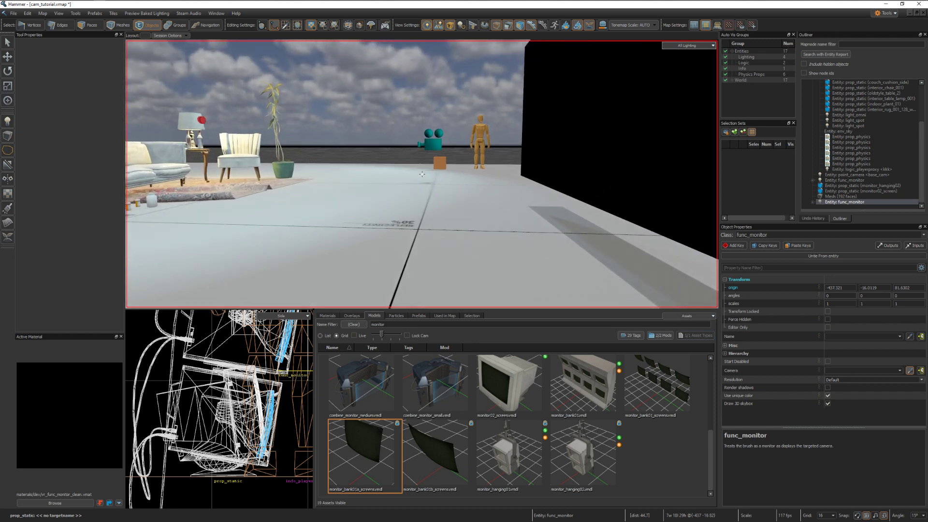
pyautogui.click(434, 139)
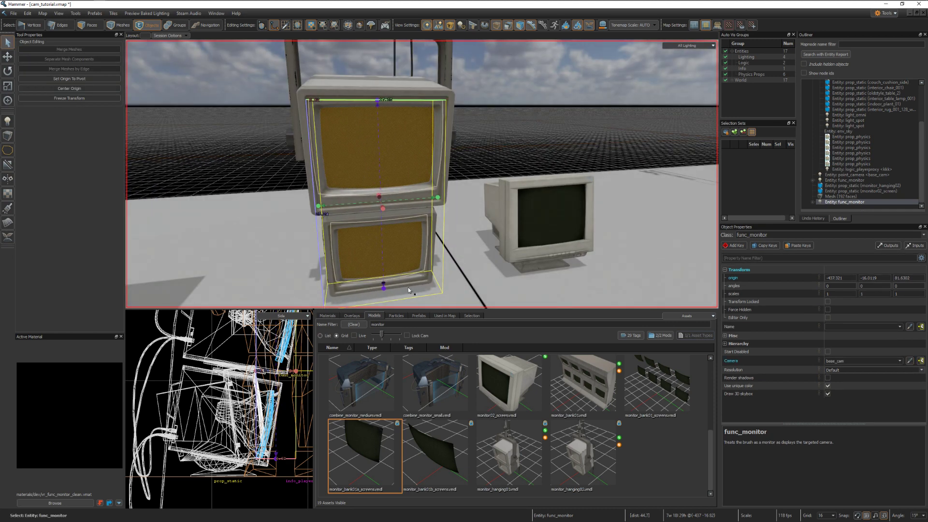
# Step: Apply the vr_func_monitor.vmat material to the hanging monitors' screen meshes
pyautogui.click(327, 315)
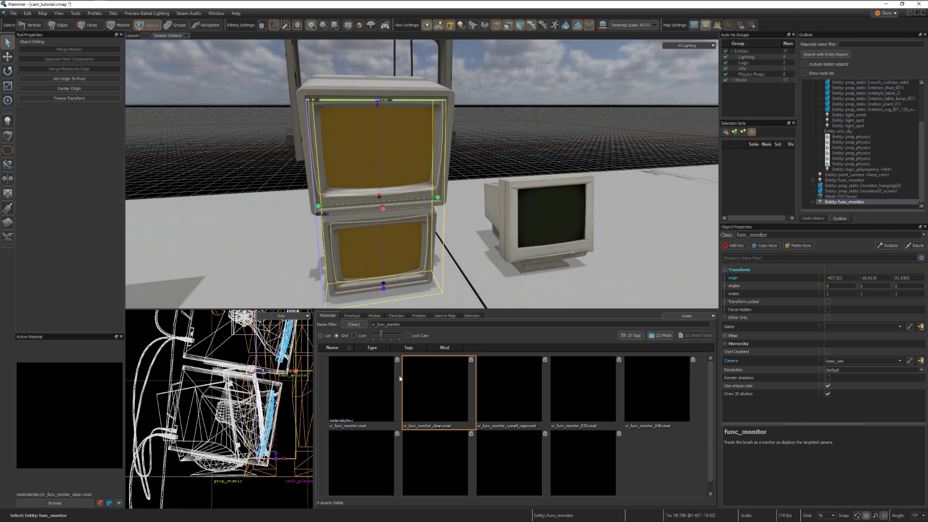
pyautogui.moveTo(364, 364); pyautogui.dragTo(366, 157)
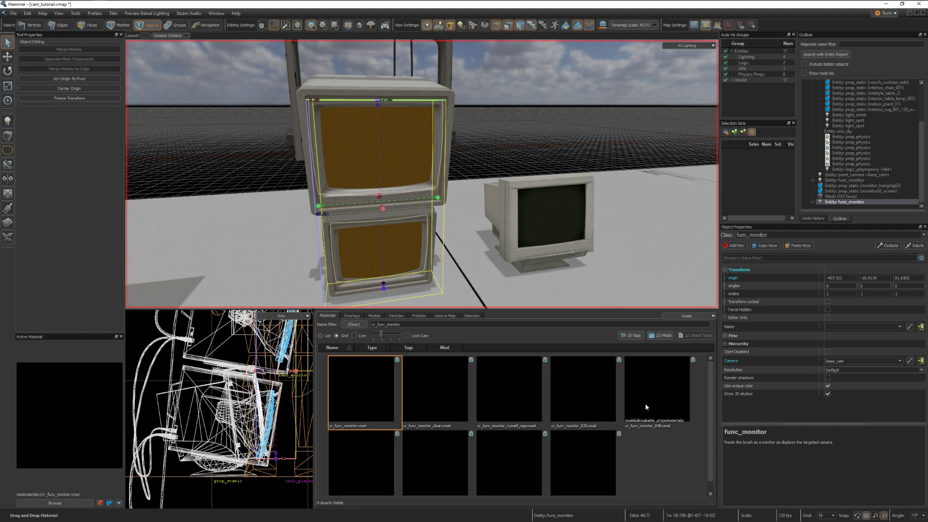
# Step: Apply the vr_func_monitor_040.vmat material to the screens of both stacked hanging monitors
pyautogui.moveTo(655, 390); pyautogui.dragTo(393, 162)
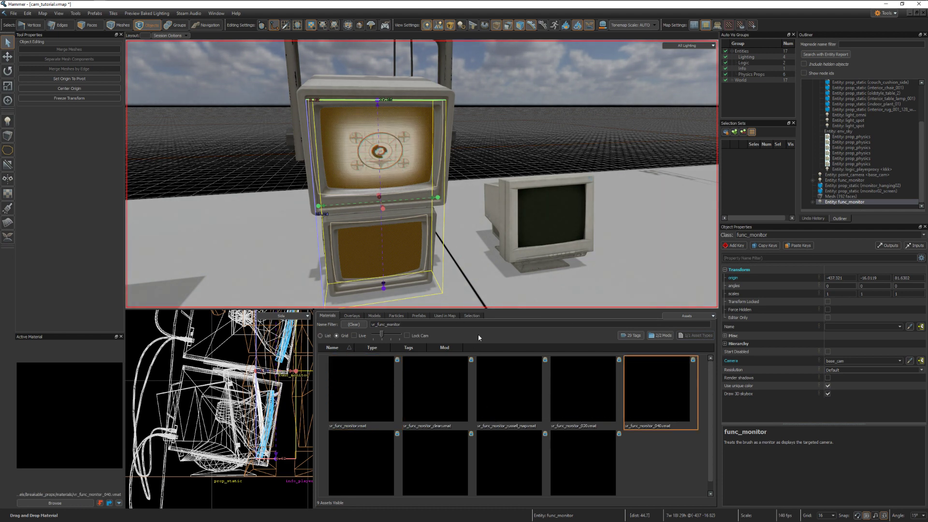
pyautogui.moveTo(643, 386); pyautogui.dragTo(366, 237)
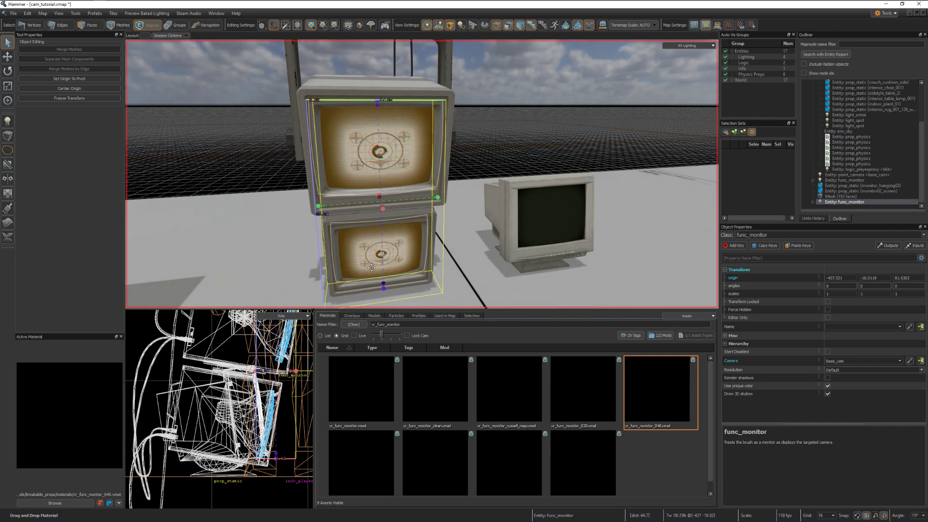
pyautogui.click(295, 168)
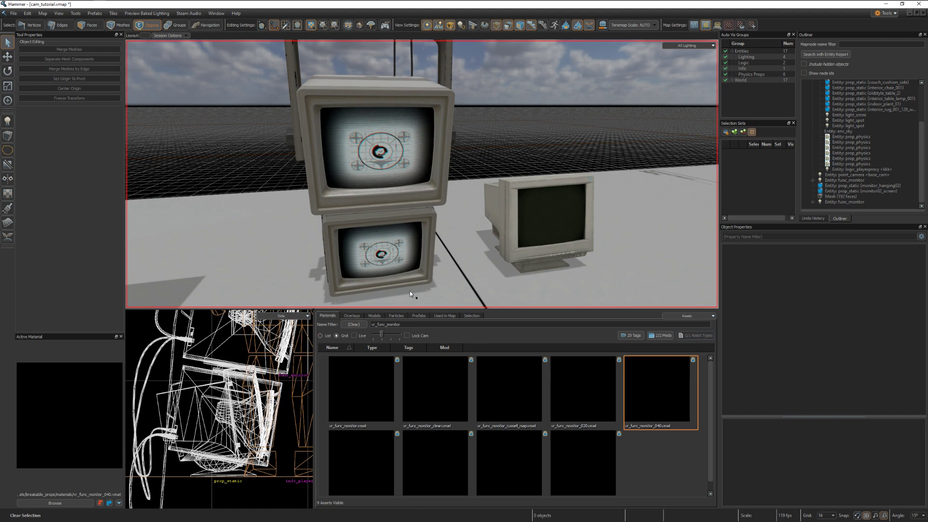
# Step: Put the vr_func_monitor.vmat material back on the screens of both stacked hanging monitors
pyautogui.click(365, 395)
pyautogui.moveTo(364, 396); pyautogui.dragTo(383, 247)
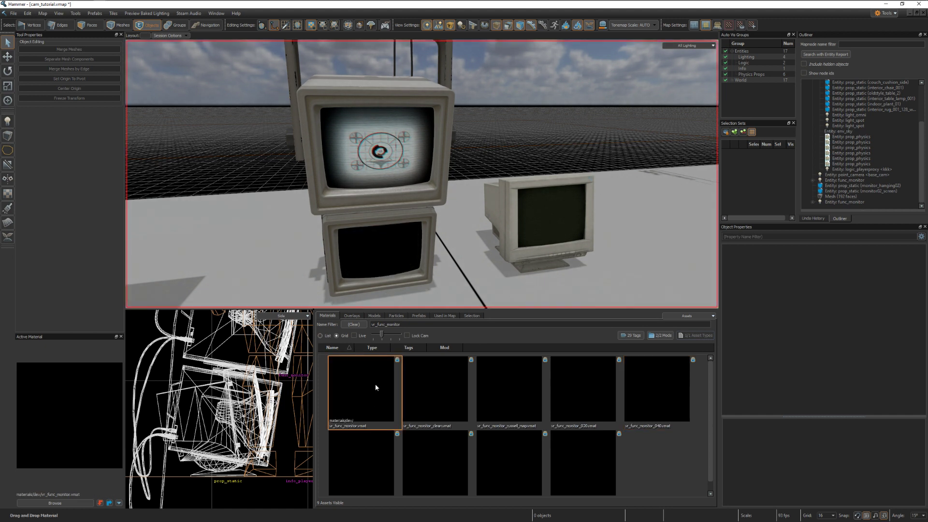
pyautogui.moveTo(375, 384); pyautogui.dragTo(369, 118)
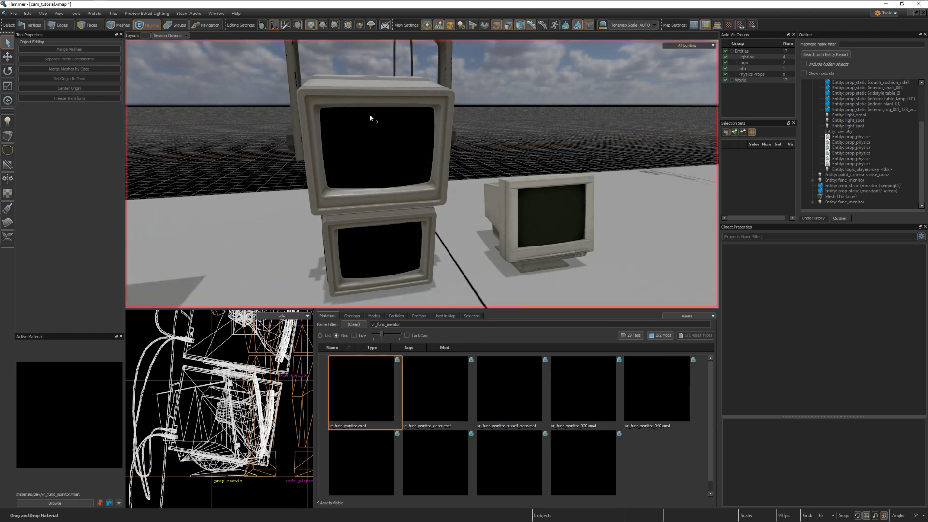
# Step: Tie the standalone monitor's screen mesh to an entity and set its class to func_monitor
pyautogui.click(557, 216)
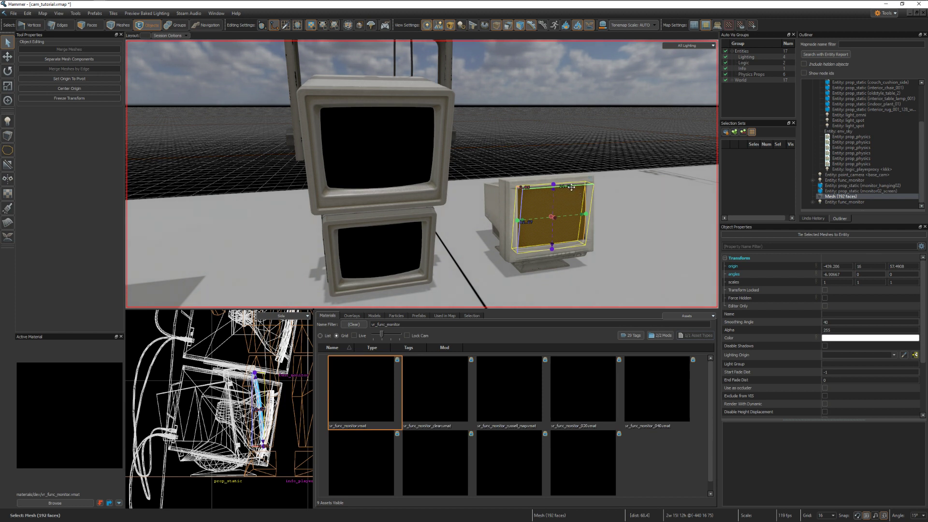
pyautogui.click(792, 235)
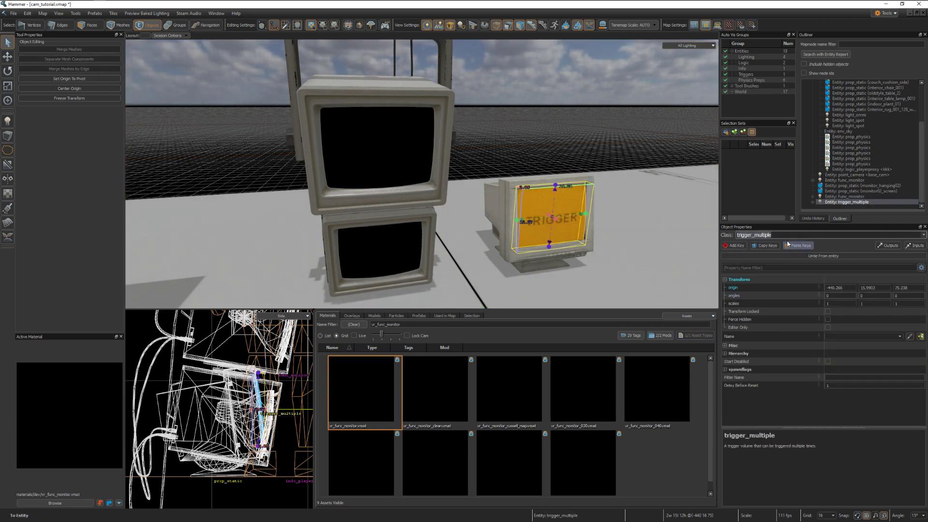
pyautogui.write('fu')
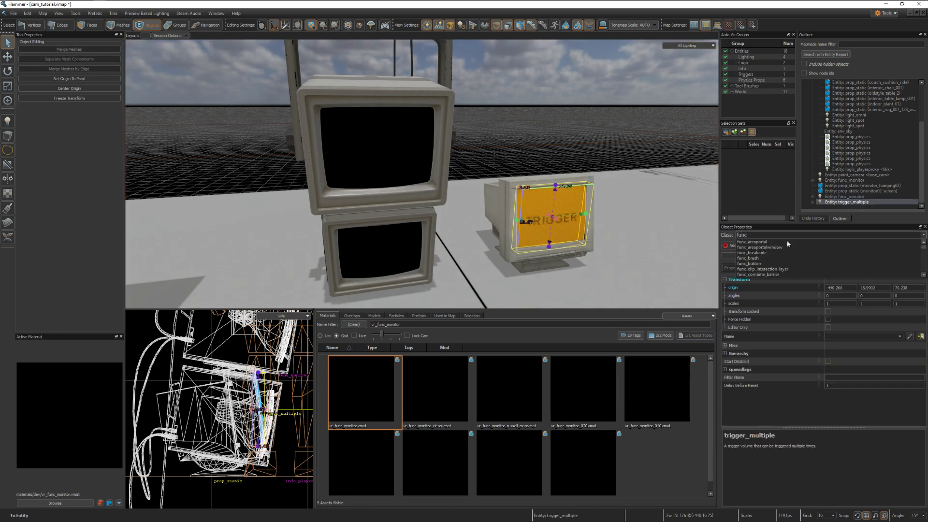
pyautogui.write('nc_mon')
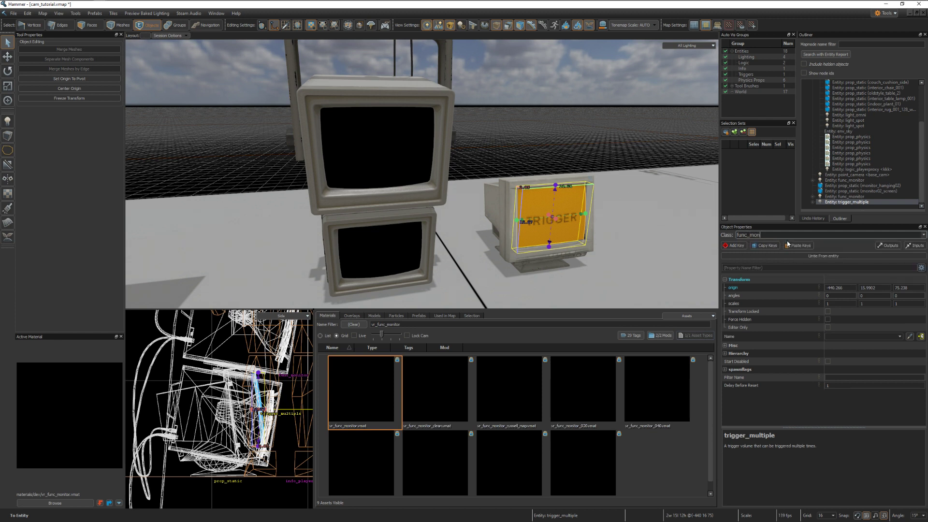
pyautogui.write('itor')
pyautogui.press('Return')
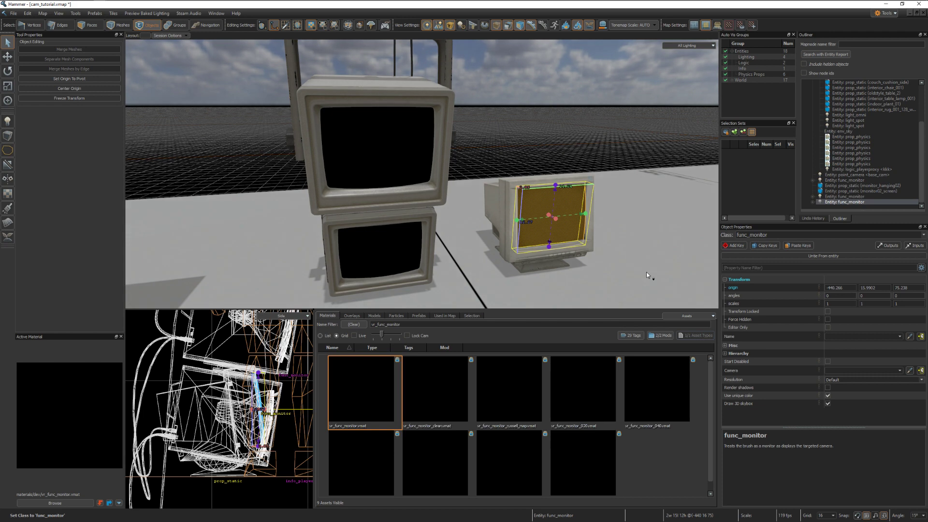
# Step: Assign the point_camera base_cam as the Camera of the standalone monitor's func_monitor
pyautogui.click(909, 371)
pyautogui.moveTo(514, 219); pyautogui.dragTo(382, 193, button='right')
pyautogui.click(419, 141)
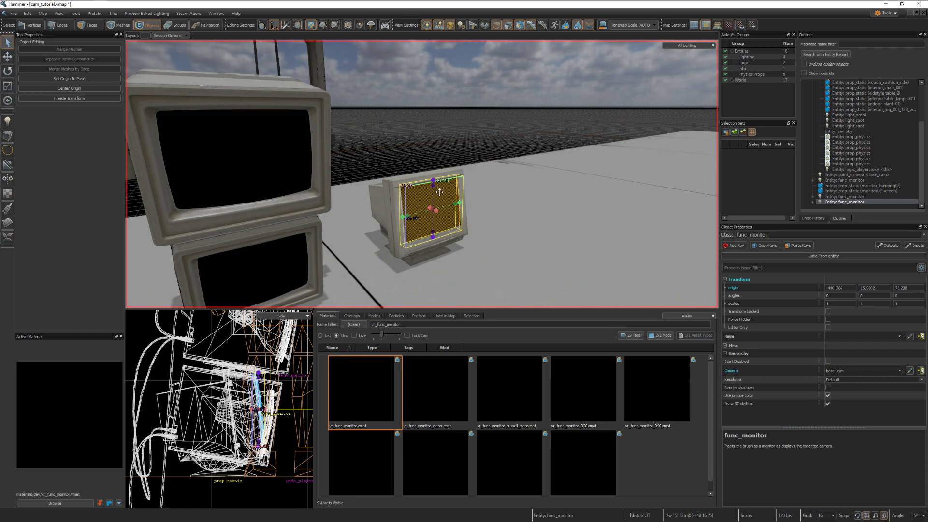
pyautogui.press('Escape')
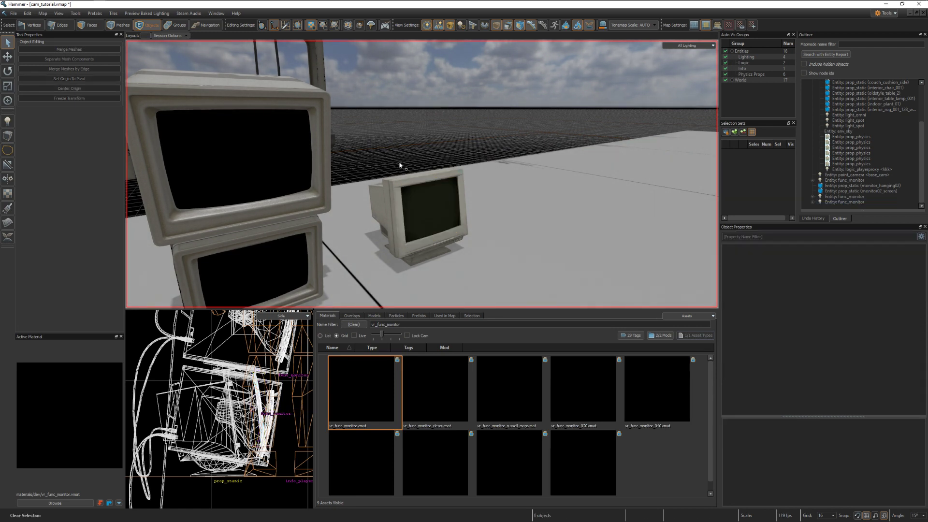
# Step: Change the standalone monitor prop's class to prop_physics and name it monitor1
pyautogui.click(395, 192)
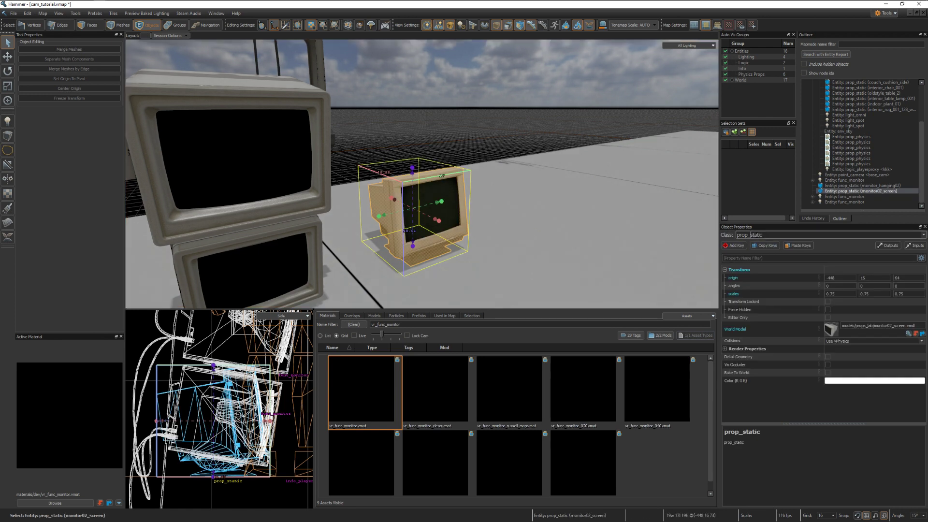
pyautogui.write('phy')
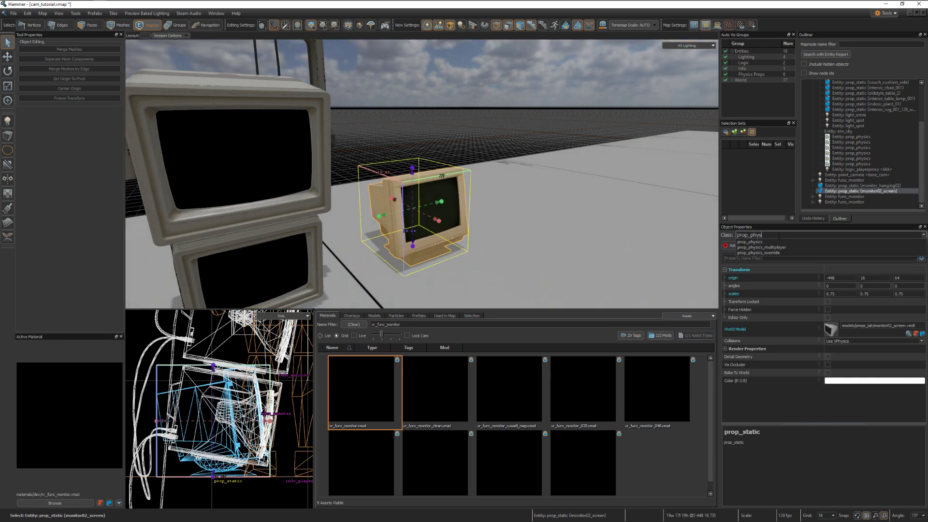
pyautogui.press('Down')
pyautogui.press('Return')
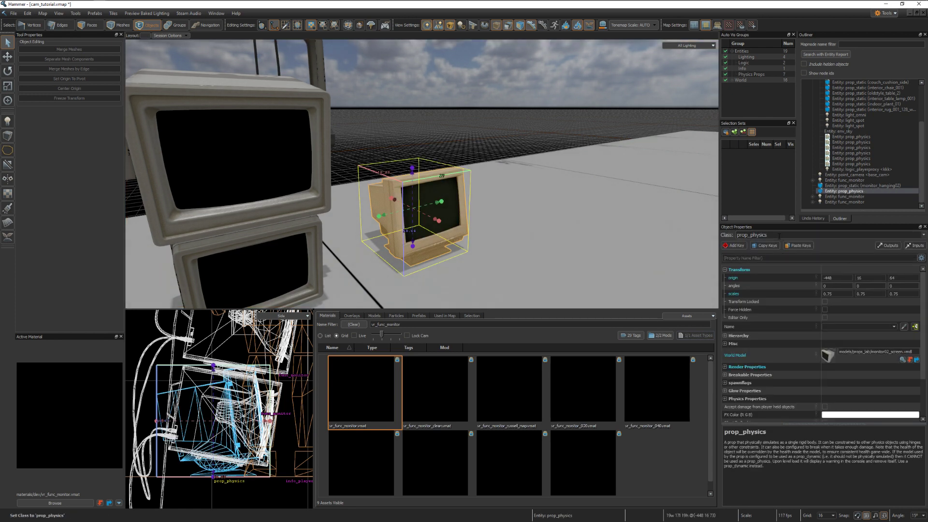
pyautogui.click(827, 327)
pyautogui.write('monitor1')
pyautogui.press('Return')
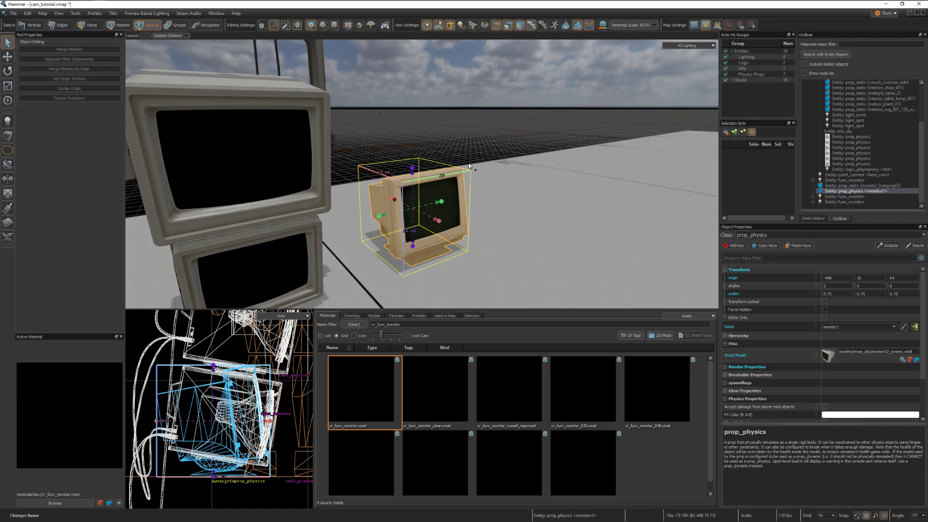
# Step: Set monitor1 as the Parent of the standalone screen's func_monitor
pyautogui.click(451, 188)
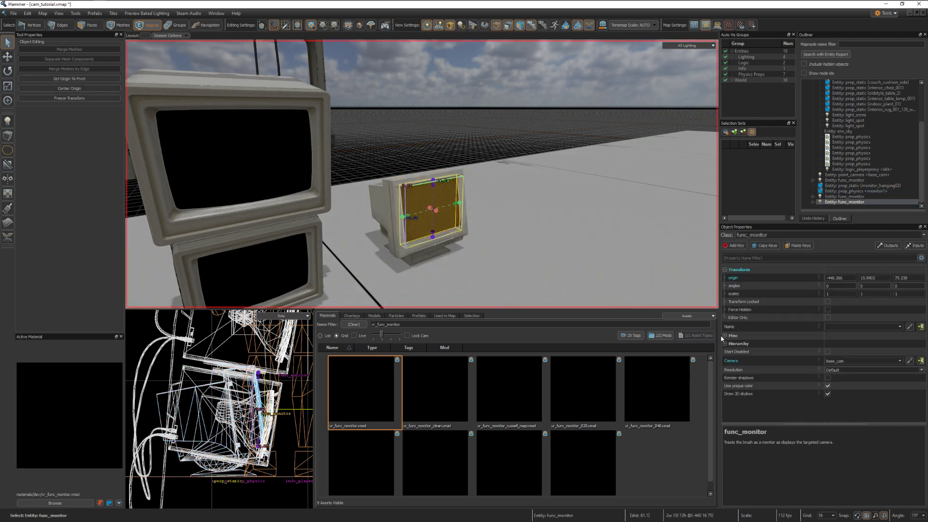
pyautogui.click(724, 344)
pyautogui.click(904, 352)
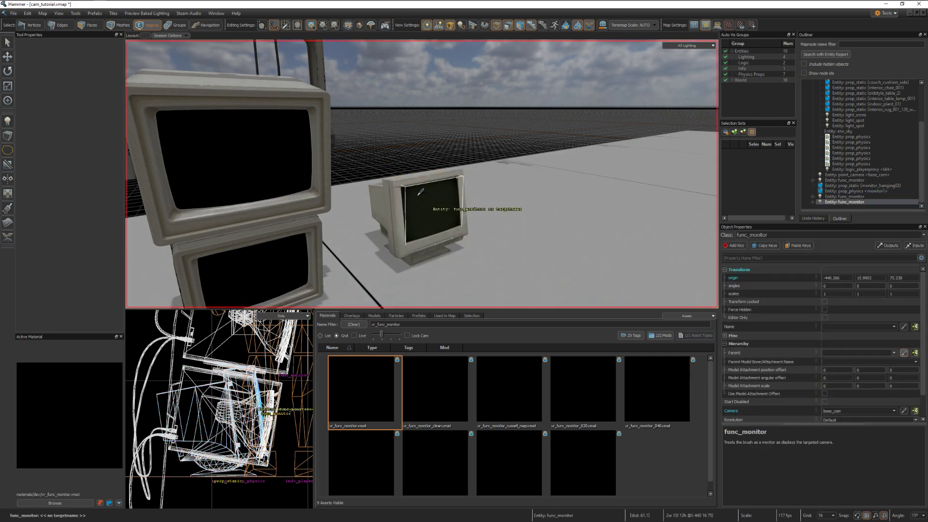
pyautogui.click(401, 192)
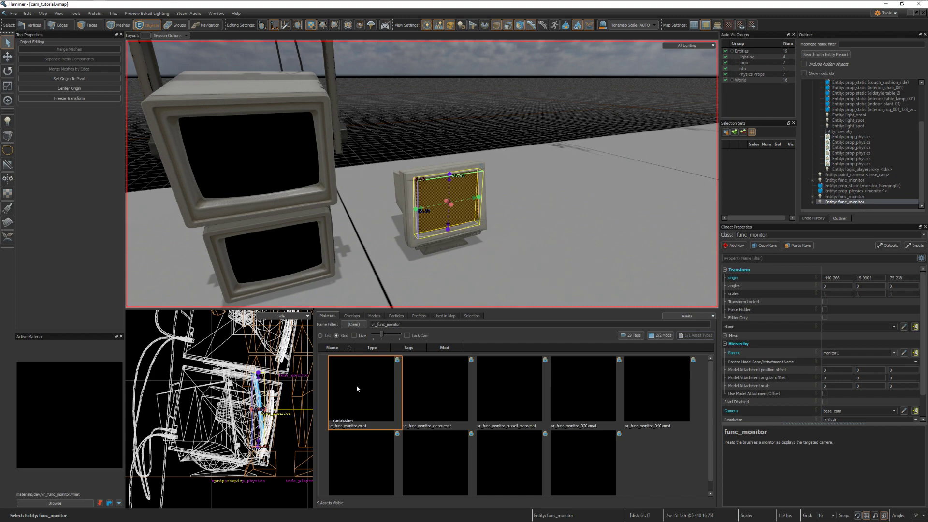
# Step: Apply the vr_func_monitor.vmat material to the standalone monitor's screen and build the map
pyautogui.moveTo(357, 388); pyautogui.dragTo(434, 282)
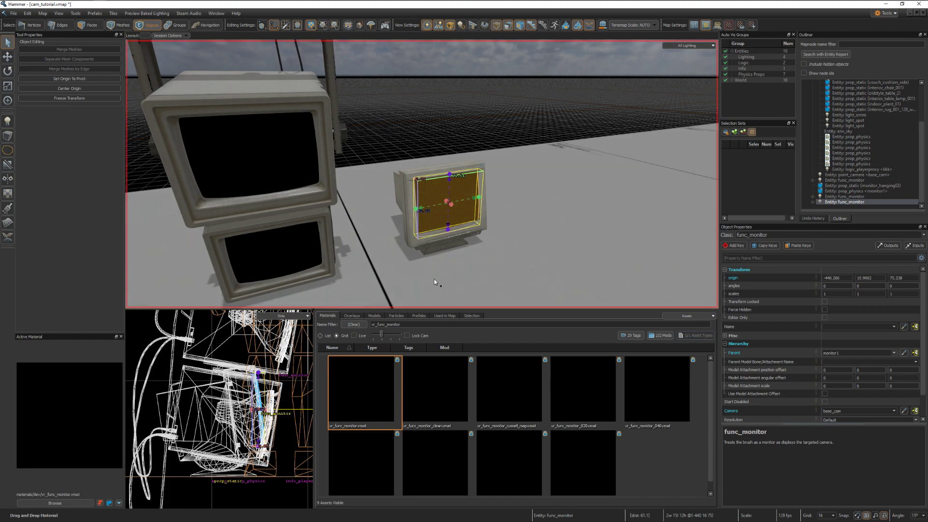
pyautogui.click(422, 114)
pyautogui.press('F9')
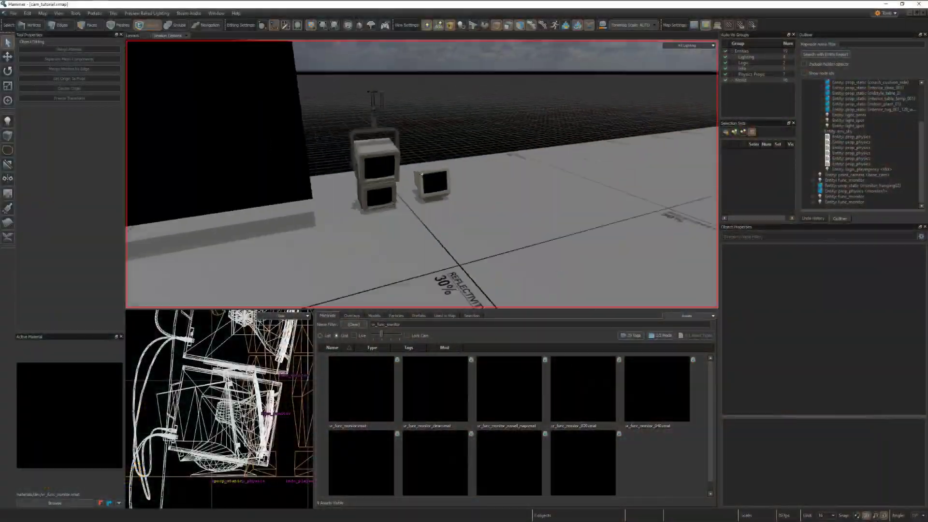
# Step: Create a narrow quad about 4 by 66 units on the open floor near the sofa
pyautogui.moveTo(423, 174); pyautogui.dragTo(422, 174, button='right')
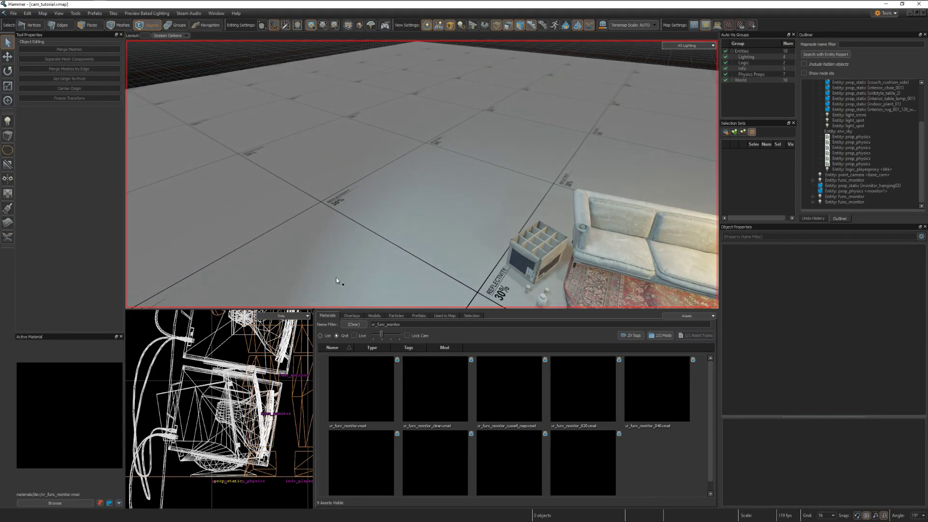
pyautogui.click(8, 136)
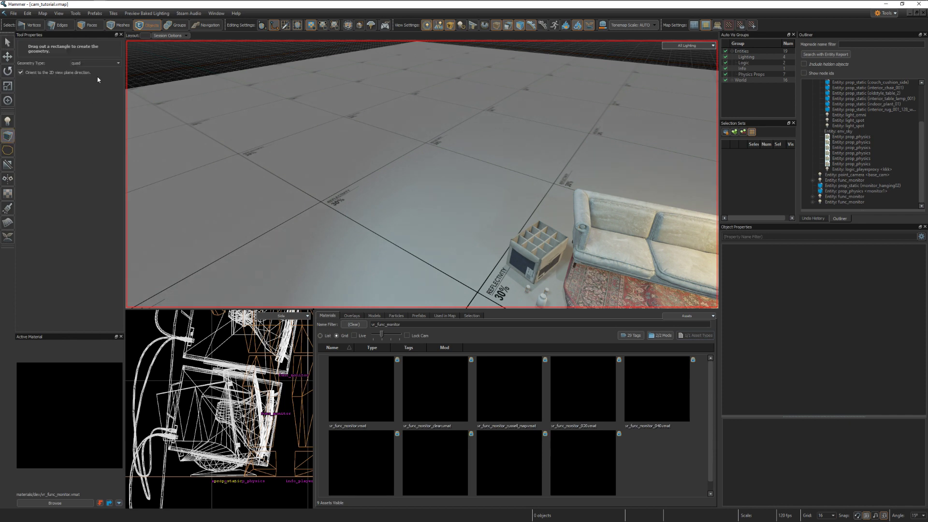
pyautogui.click(99, 64)
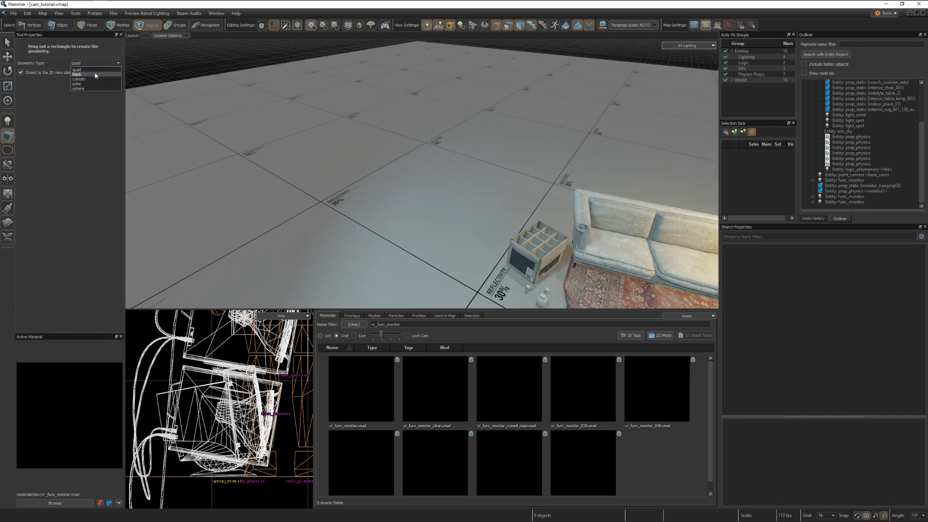
pyautogui.click(95, 70)
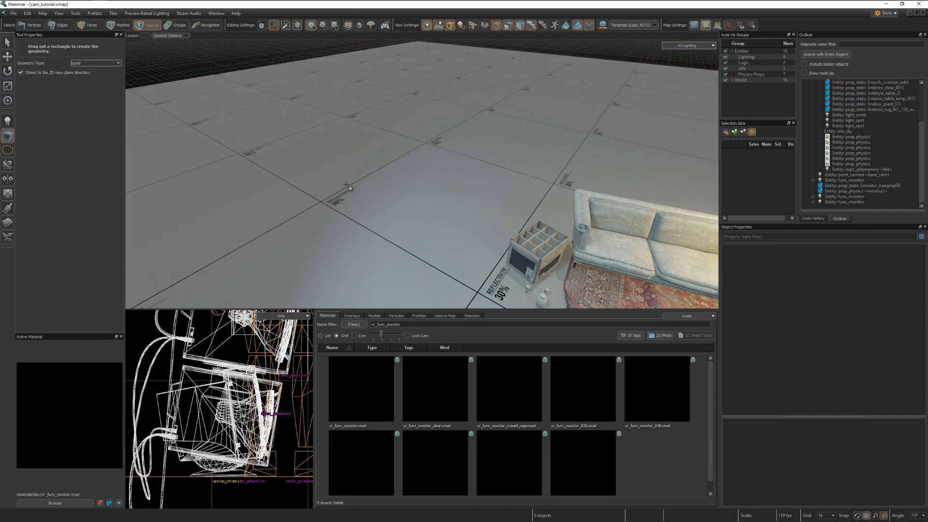
pyautogui.moveTo(360, 194); pyautogui.dragTo(429, 231)
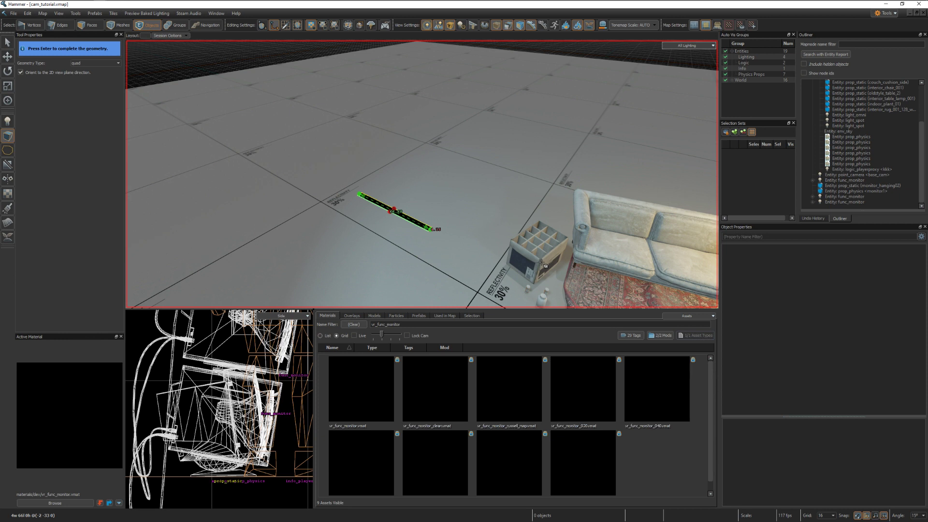
pyautogui.press('Return')
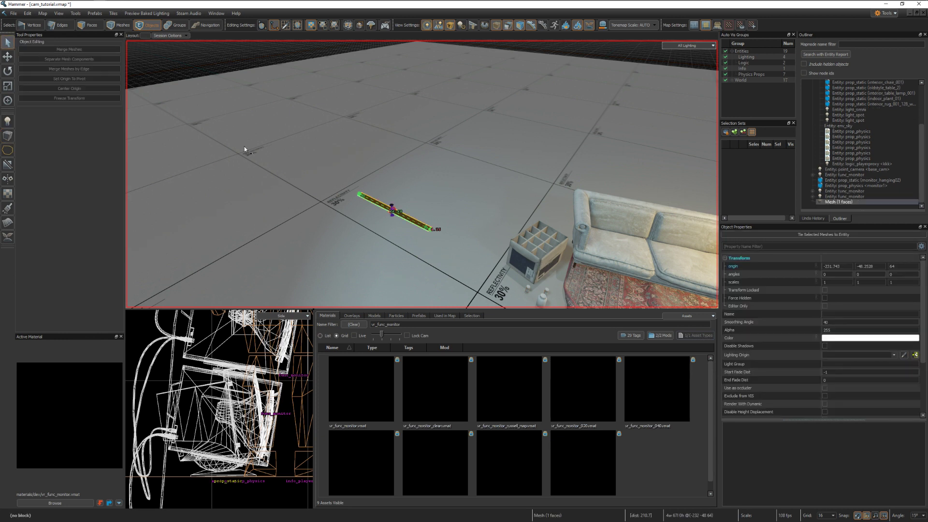
# Step: Tie the narrow floor quad to an entity and set its class to func_rotating
pyautogui.click(763, 235)
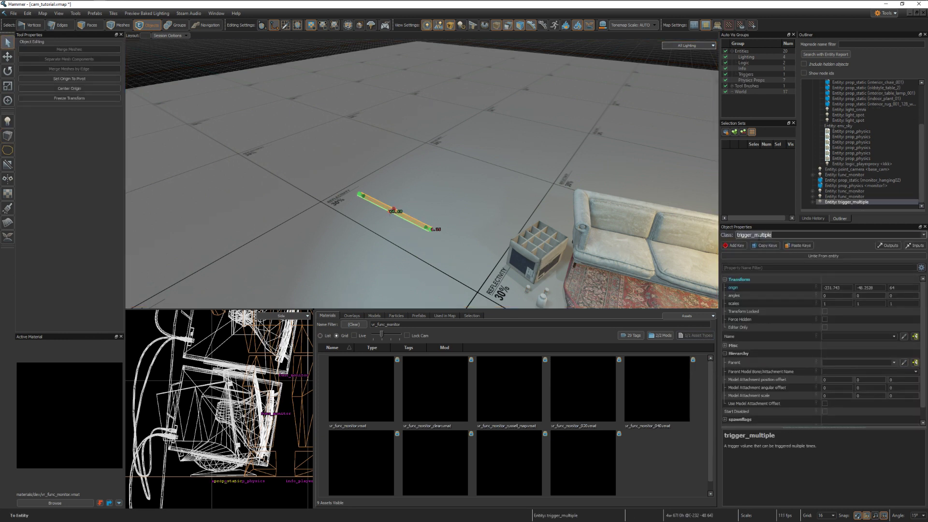
pyautogui.write('func_ro')
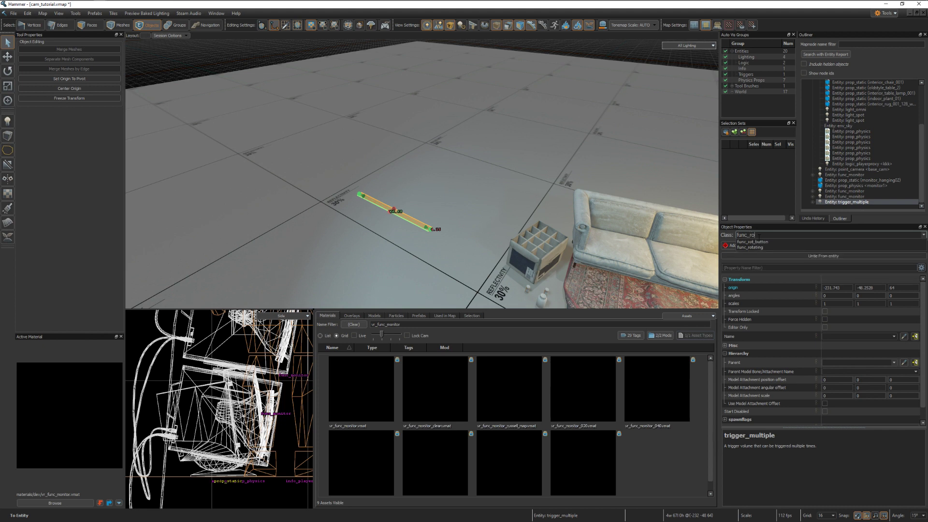
pyautogui.write('tating')
pyautogui.press('Return')
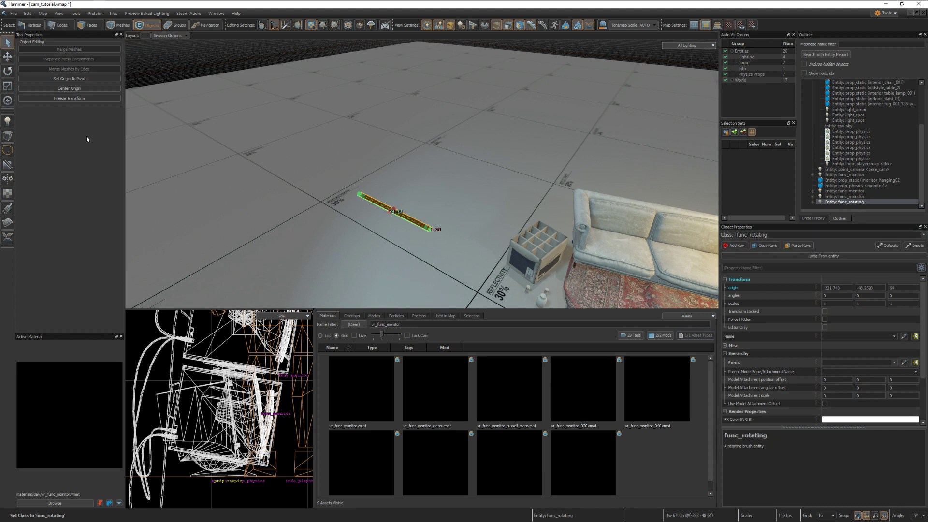
# Step: Raise the func_rotating strip 96 units to a height of 160 and shift it 16 units along X
pyautogui.press('t')
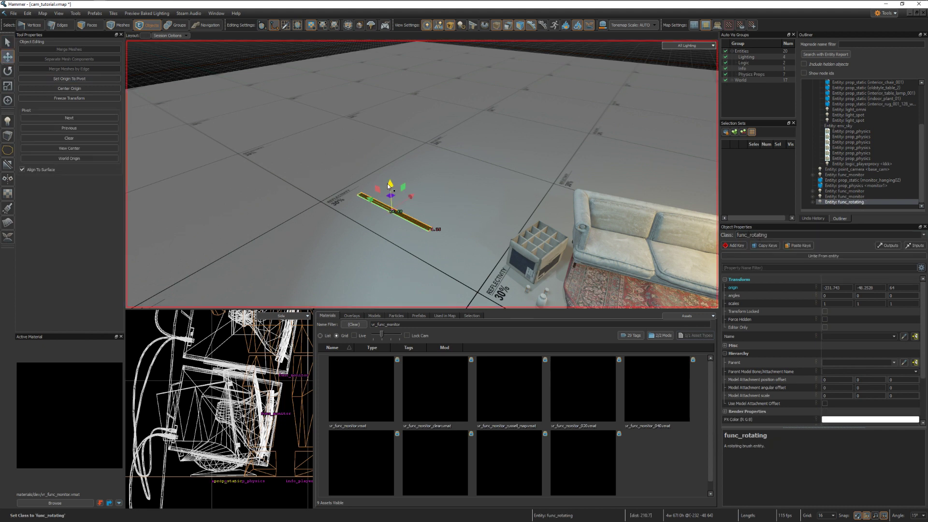
pyautogui.moveTo(390, 185); pyautogui.dragTo(406, 89)
pyautogui.moveTo(406, 90); pyautogui.dragTo(422, 174, button='right')
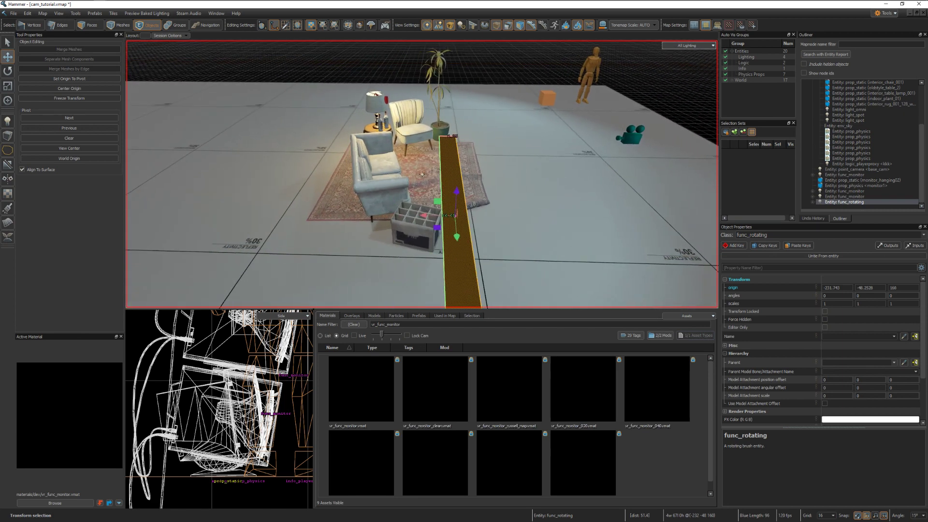
pyautogui.moveTo(436, 214); pyautogui.dragTo(378, 208)
pyautogui.click(325, 69)
# Step: Set the func_rotating strip's maximum rotation speed to 15 and its friction to 0
pyautogui.moveTo(325, 69); pyautogui.dragTo(422, 174, button='right')
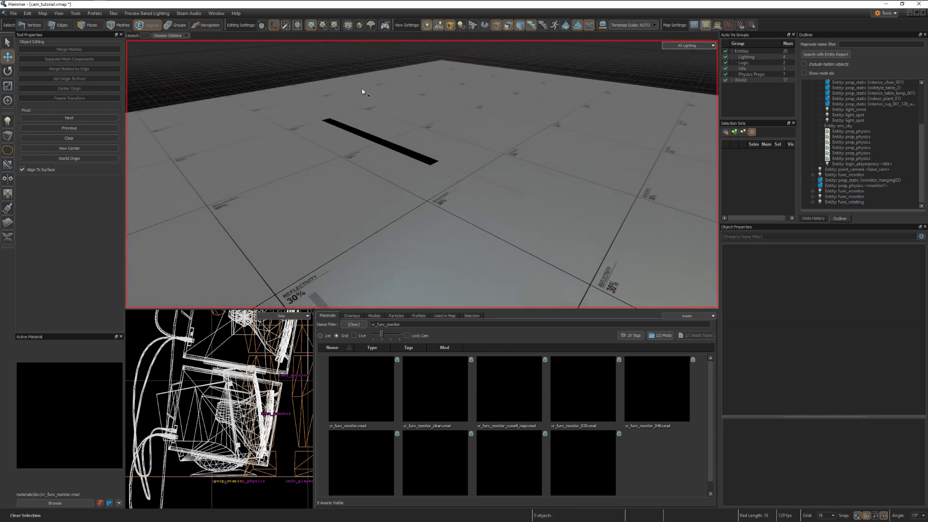
pyautogui.moveTo(364, 90); pyautogui.dragTo(422, 174, button='right')
pyautogui.moveTo(364, 93); pyautogui.dragTo(367, 91, button='right')
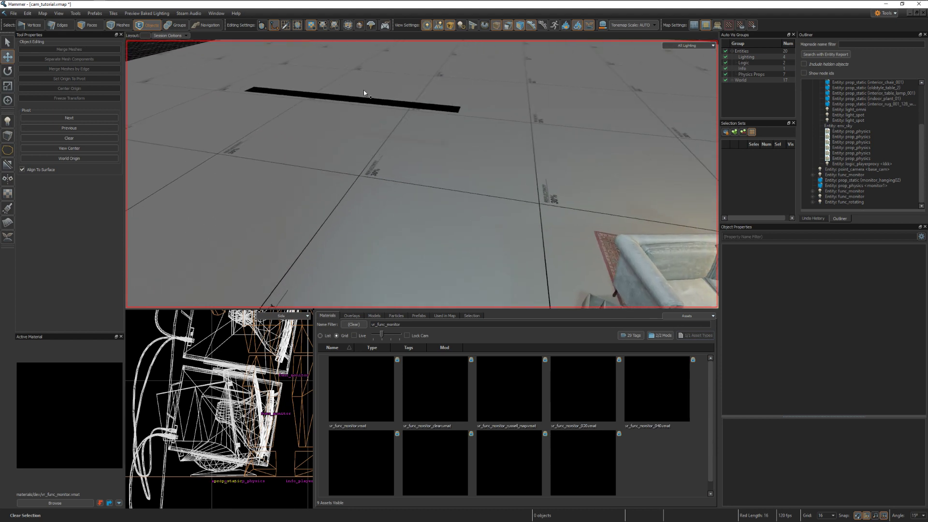
pyautogui.click(367, 98)
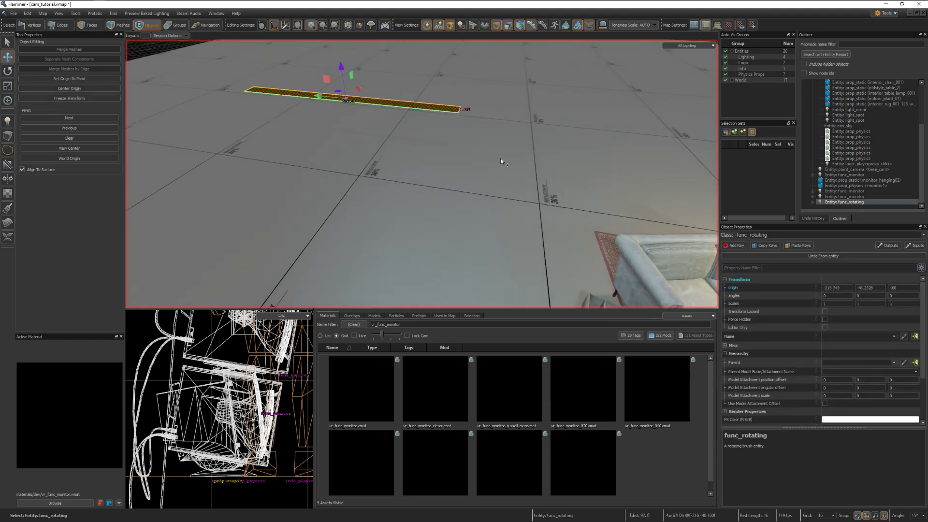
pyautogui.scroll(-3, 885, 382)
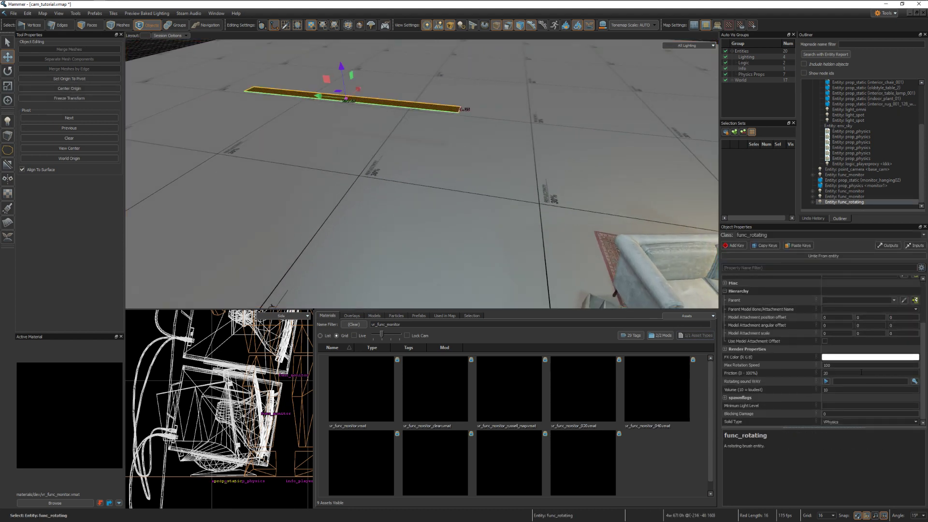
pyautogui.click(826, 365)
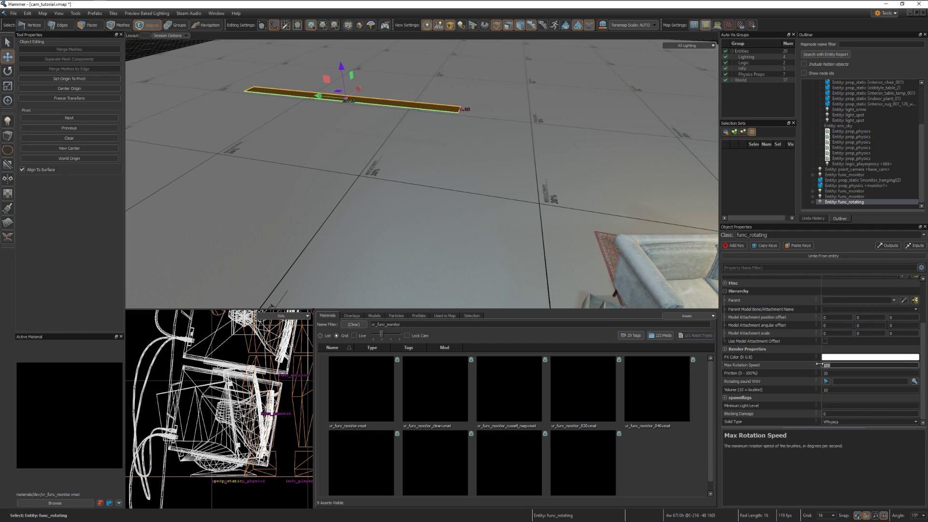
pyautogui.write('15')
pyautogui.press('Tab')
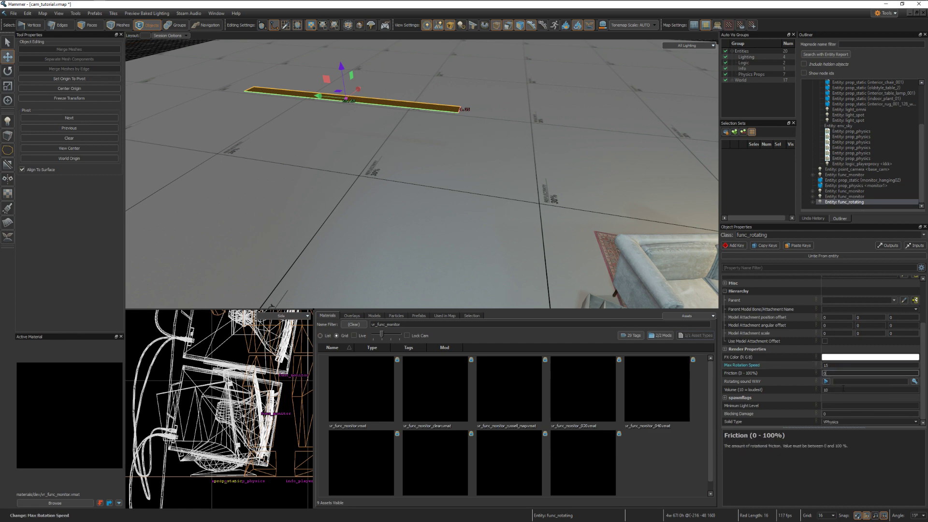
pyautogui.write('0')
# Step: Search the sound events for alyxfan and assign AmbientA1Intro.AlyxFanLp as the strip's rotating sound
pyautogui.click(913, 382)
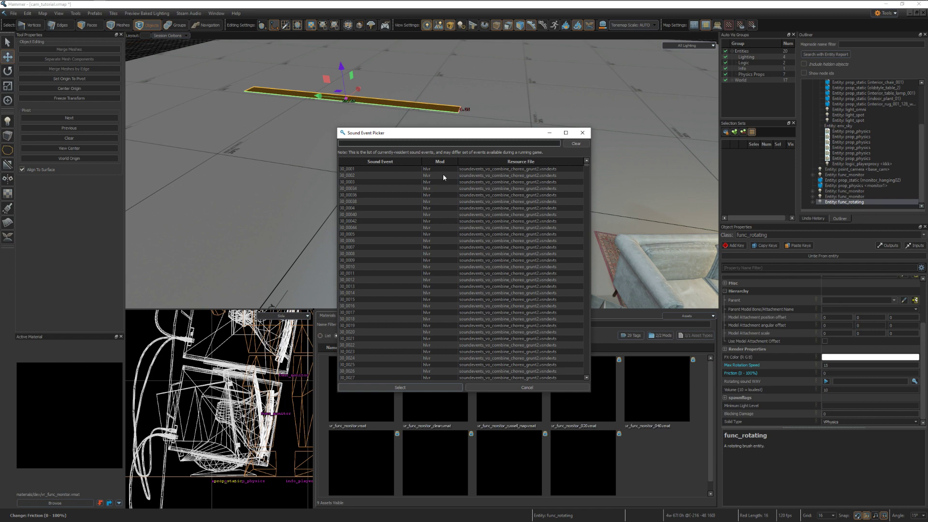
pyautogui.write('al')
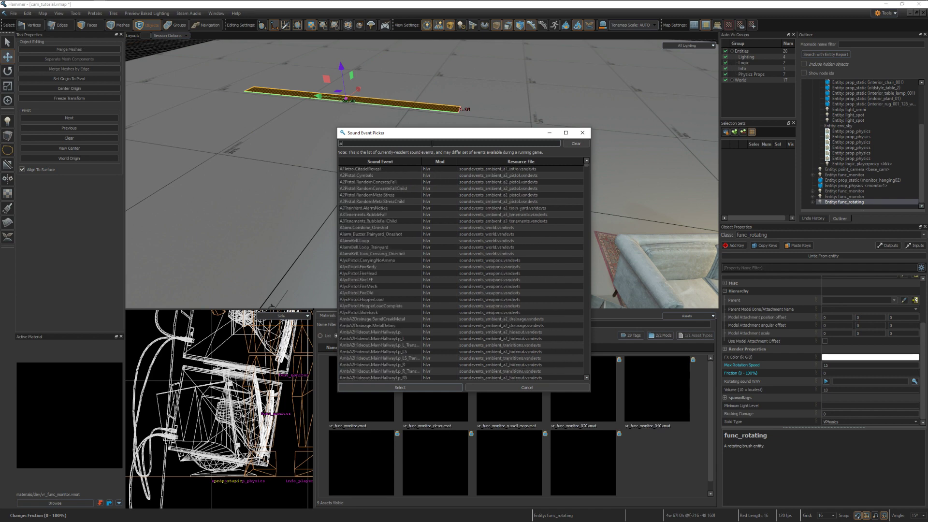
pyautogui.write('yxfanl')
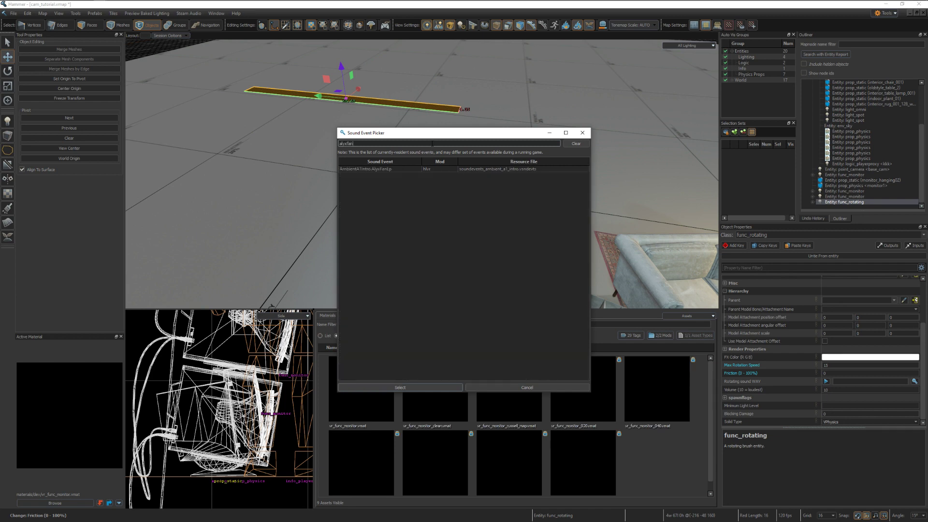
pyautogui.doubleClick(407, 169)
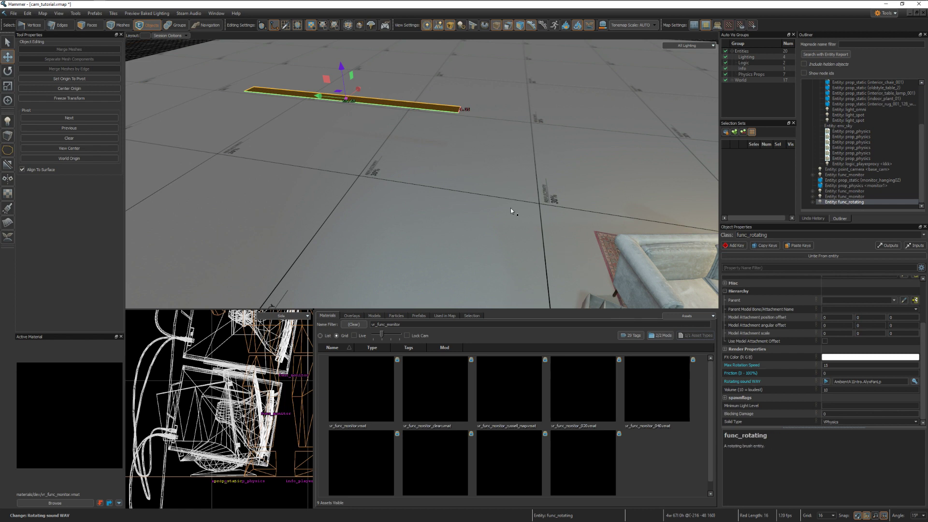
# Step: Place a new point_camera entity near the rotating strip and set its Z origin to 0
pyautogui.hotkey('shift', 'e')
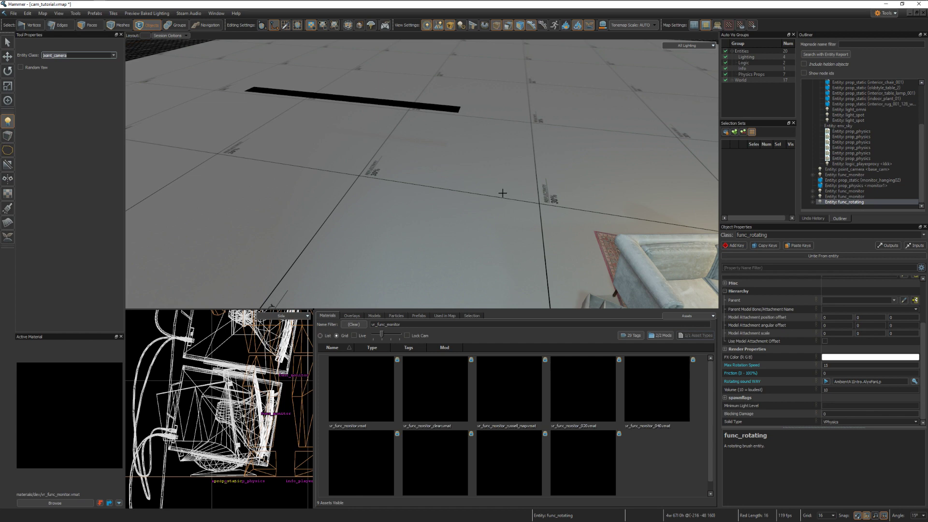
pyautogui.click(469, 194)
pyautogui.moveTo(489, 199)
pyautogui.mouseDown(button='right')
pyautogui.moveTo(488, 58)
pyautogui.moveTo(489, 199)
pyautogui.mouseUp(button='right')
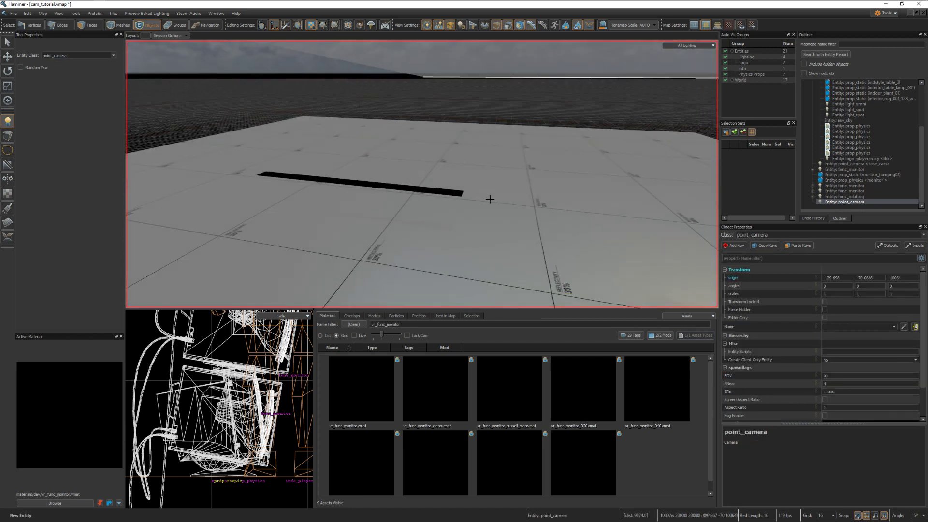
pyautogui.click(900, 278)
pyautogui.write('0')
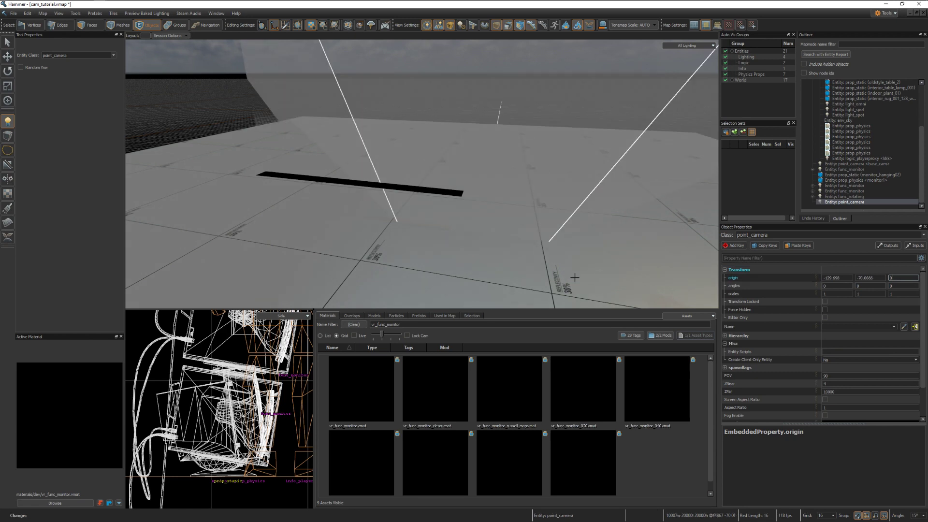
# Step: Raise the point_camera to a height of 160 and move it over to the end of the rotating strip
pyautogui.click(8, 57)
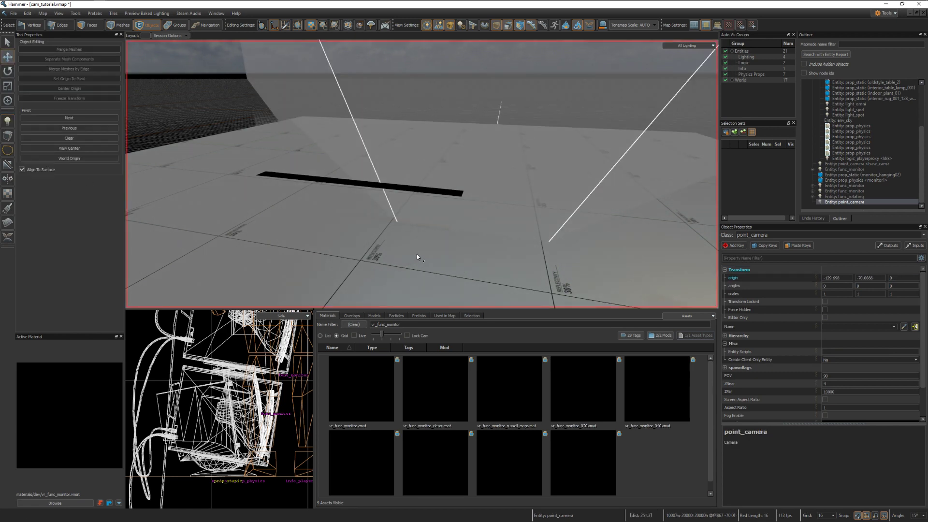
pyautogui.press('f')
pyautogui.moveTo(407, 224); pyautogui.dragTo(393, 105)
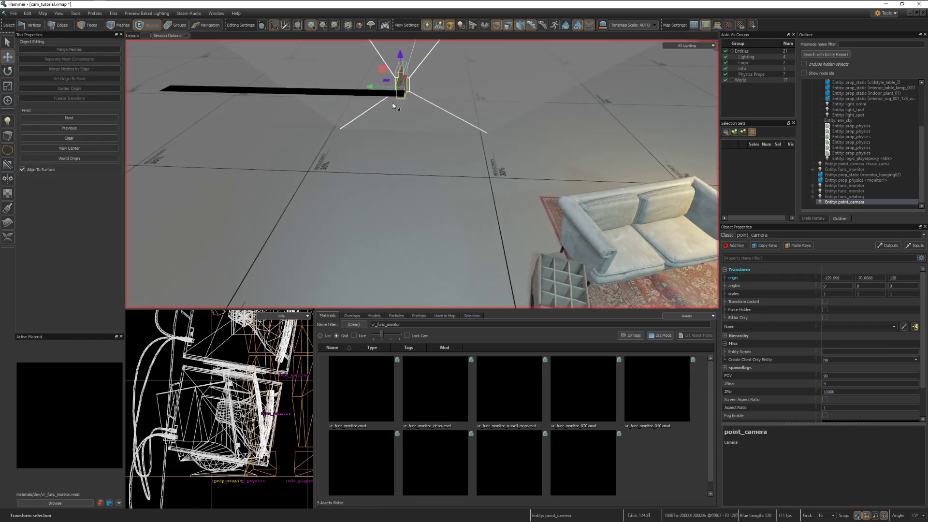
pyautogui.moveTo(393, 106); pyautogui.dragTo(566, 131, button='right')
pyautogui.moveTo(588, 188); pyautogui.dragTo(412, 148)
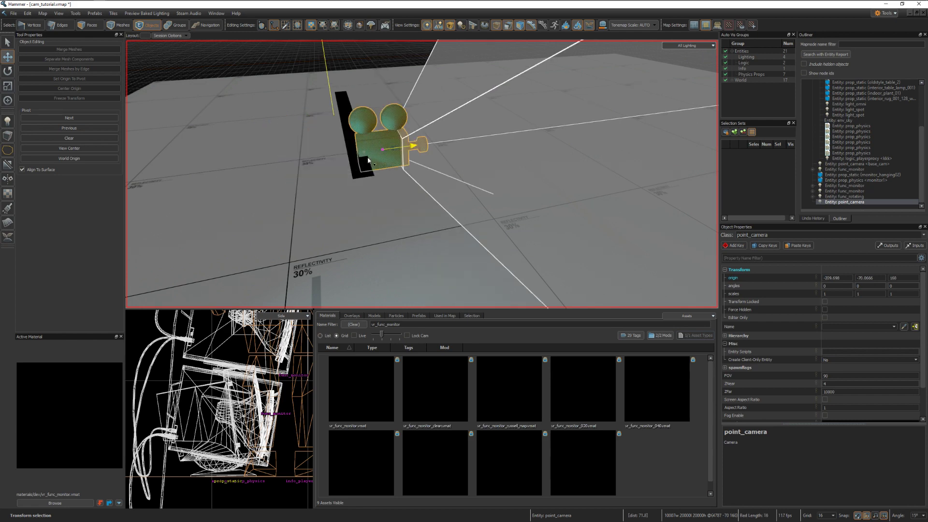
pyautogui.moveTo(412, 148); pyautogui.dragTo(422, 174, button='right')
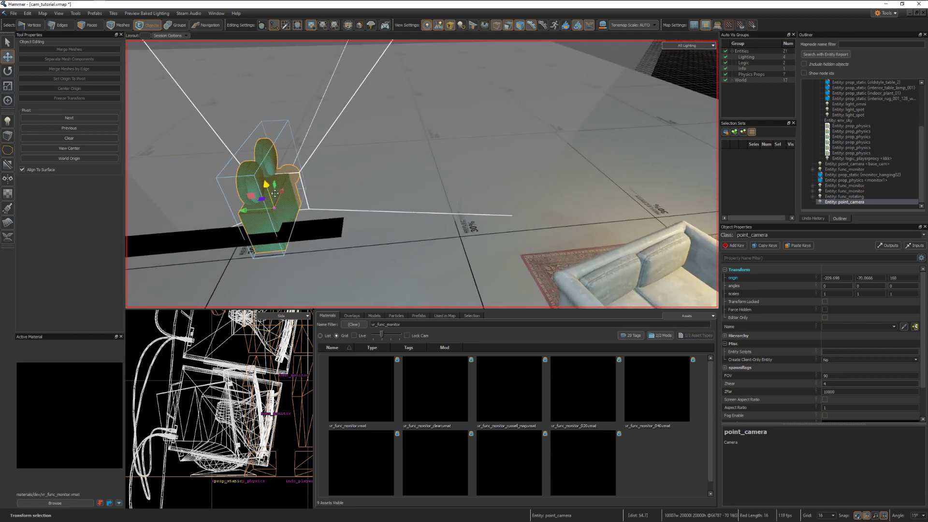
# Step: Rotate the point_camera to a yaw of 270 and align it with the sofa-side end of the strip
pyautogui.press('e')
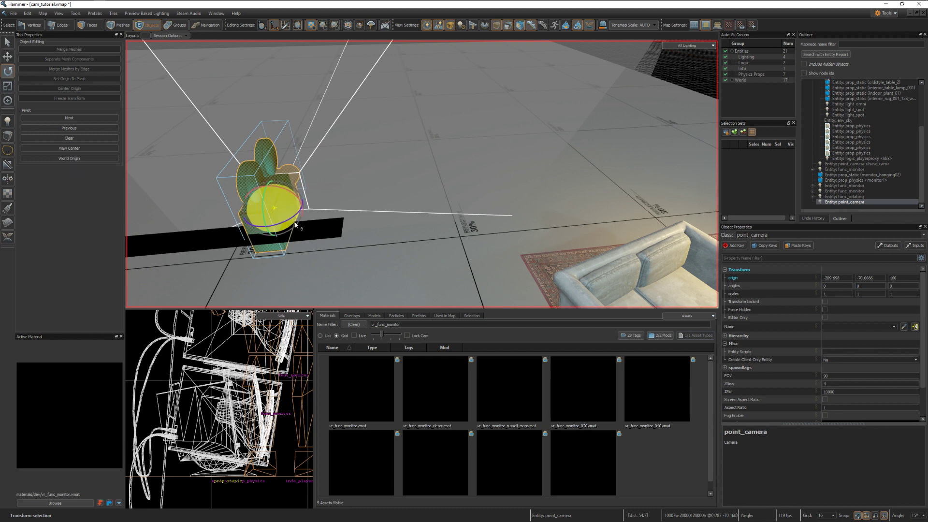
pyautogui.moveTo(278, 219); pyautogui.dragTo(268, 213)
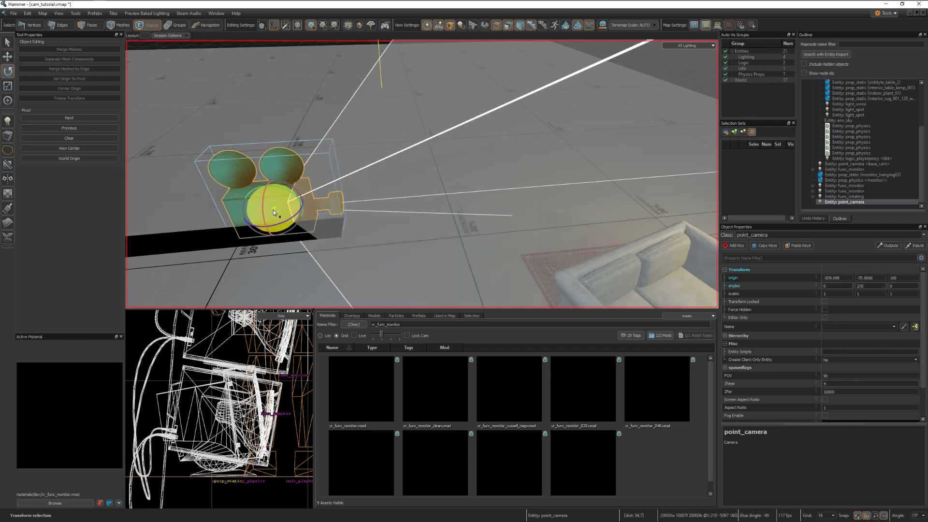
pyautogui.press('w')
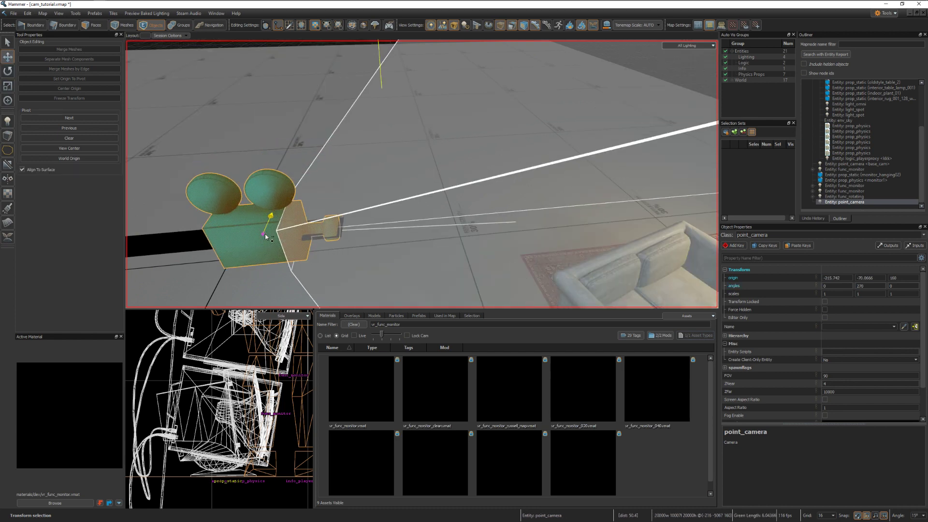
pyautogui.moveTo(265, 234); pyautogui.dragTo(345, 232)
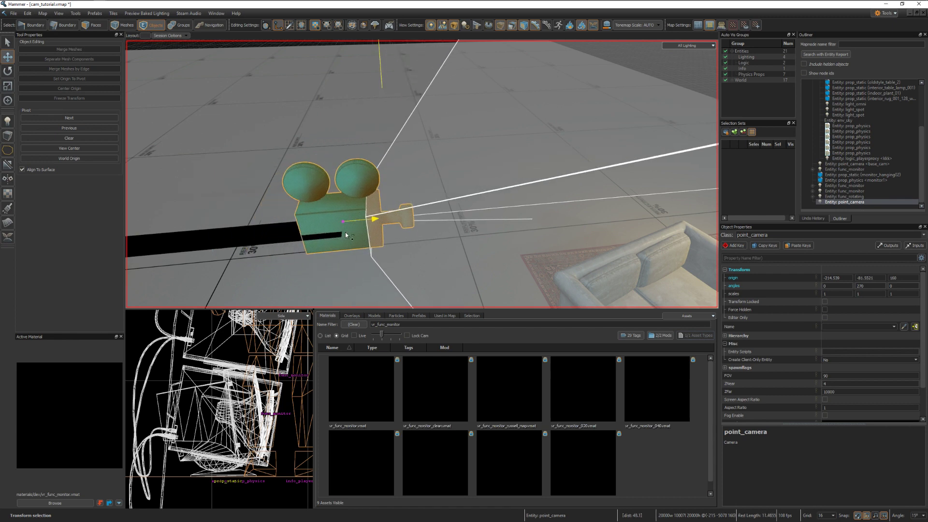
# Step: Pitch the point_camera downward so it looks towards the sofa and rug area
pyautogui.press('e')
pyautogui.moveTo(350, 201); pyautogui.dragTo(422, 175)
pyautogui.moveTo(422, 174); pyautogui.dragTo(422, 174, button='right')
pyautogui.click(338, 213)
pyautogui.rightClick(355, 221)
pyautogui.press('Escape')
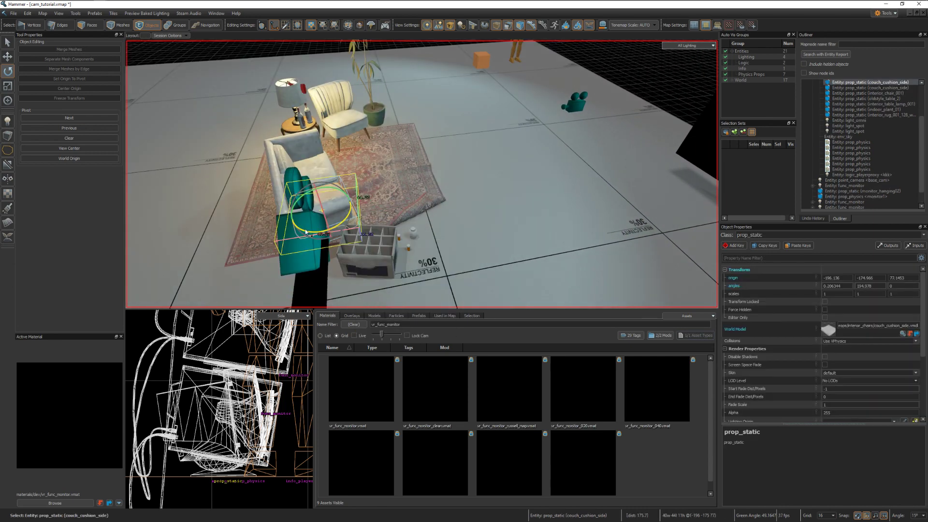
# Step: Set the field of view of the point_camera at the strip's end to 100
pyautogui.click(296, 239)
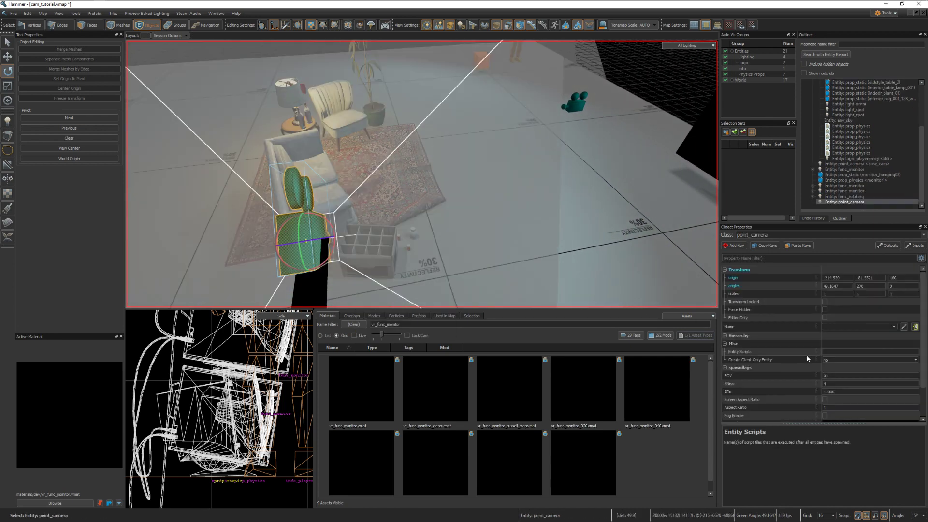
pyautogui.click(818, 377)
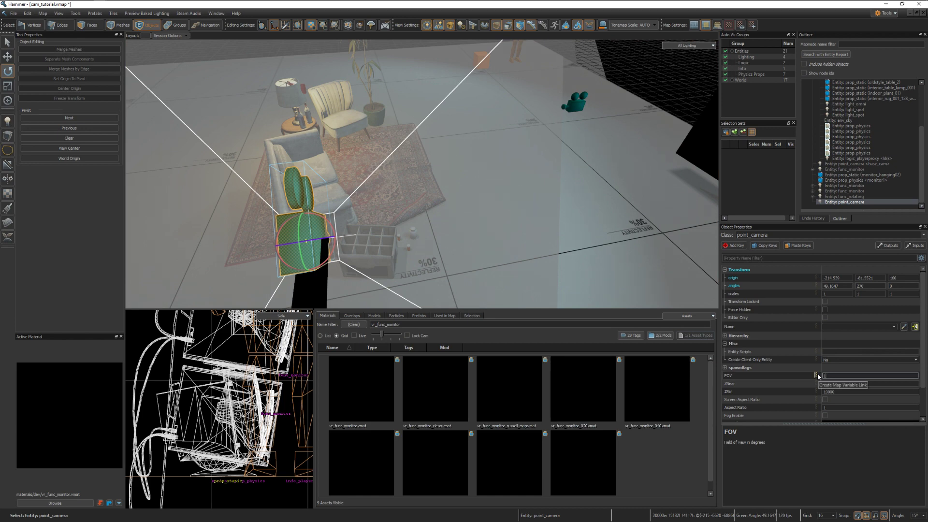
pyautogui.press('Return')
# Step: Name the func_rotating strip security_cam_frame
pyautogui.moveTo(596, 296); pyautogui.dragTo(480, 250, button='right')
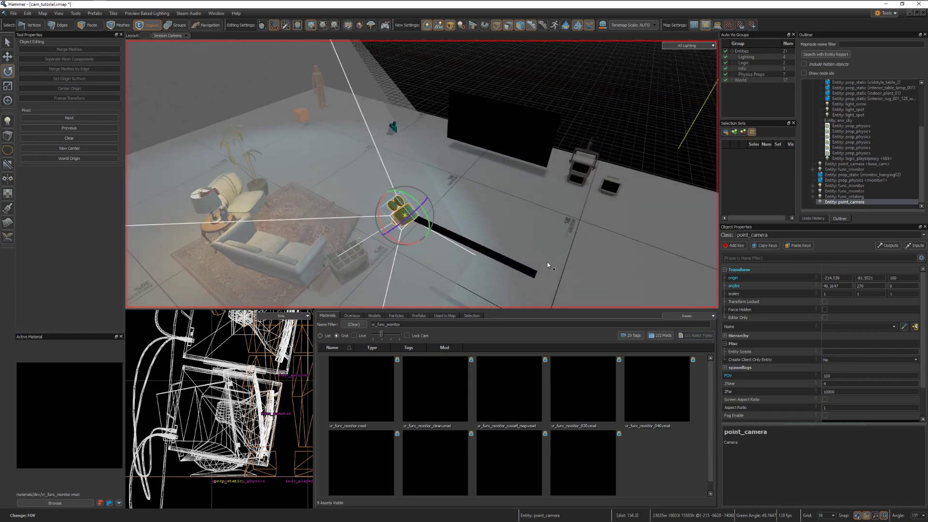
pyautogui.click(495, 257)
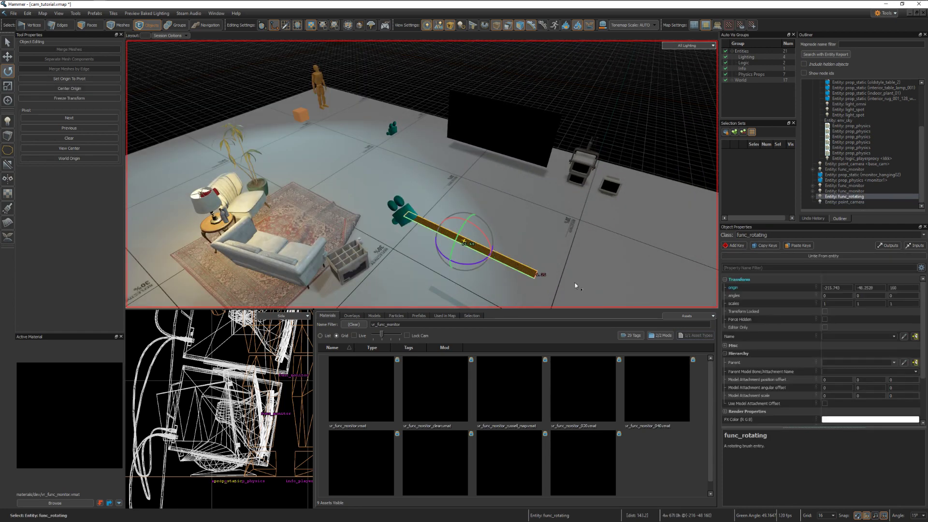
pyautogui.click(831, 337)
pyautogui.write('rot')
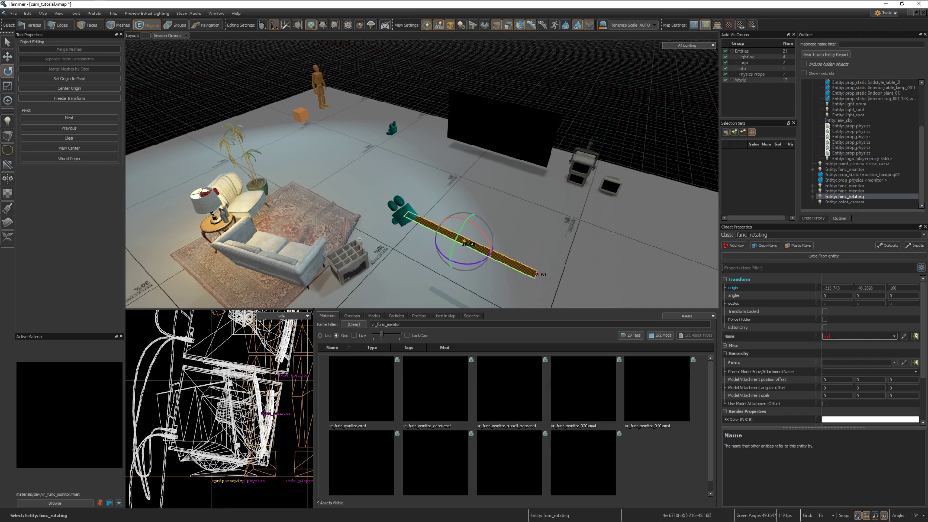
pyautogui.write('ating_cam_rame')
pyautogui.press('Return')
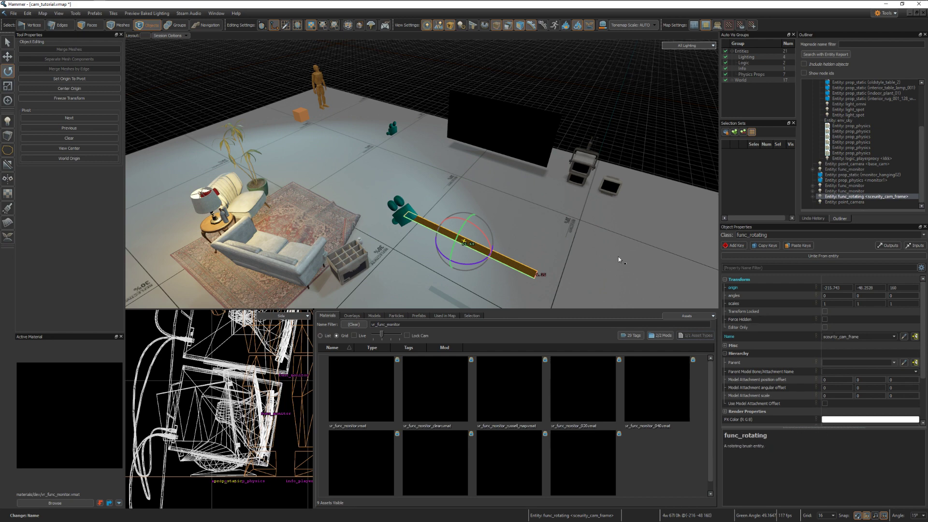
# Step: Parent the point_camera at the strip's end to security_cam_frame
pyautogui.click(406, 216)
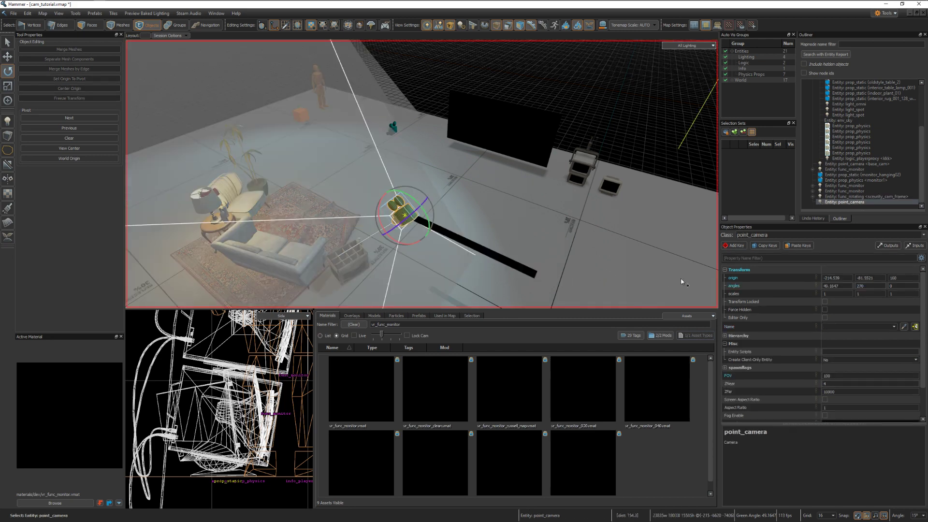
pyautogui.click(887, 335)
pyautogui.click(904, 345)
pyautogui.click(397, 208)
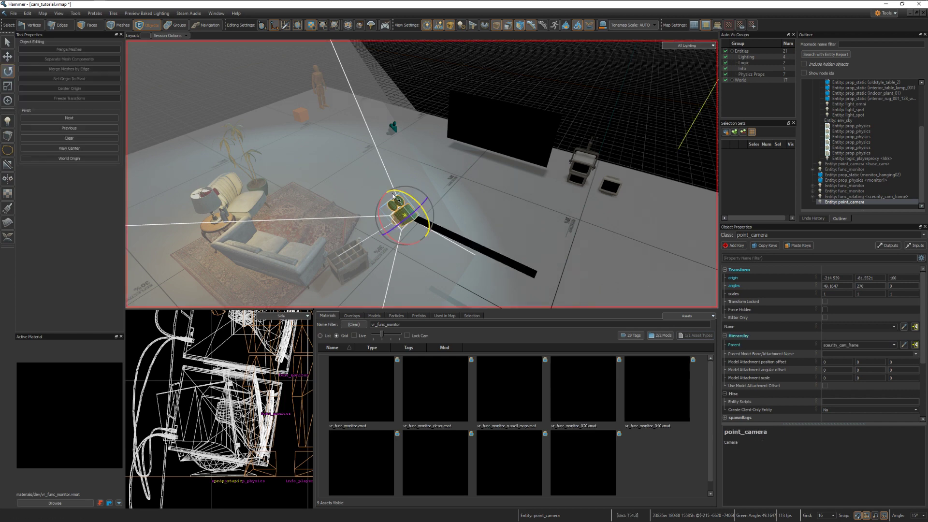
# Step: Place a logic_timer entity on the rotating strip beside the point_camera
pyautogui.moveTo(236, 128); pyautogui.dragTo(422, 174, button='right')
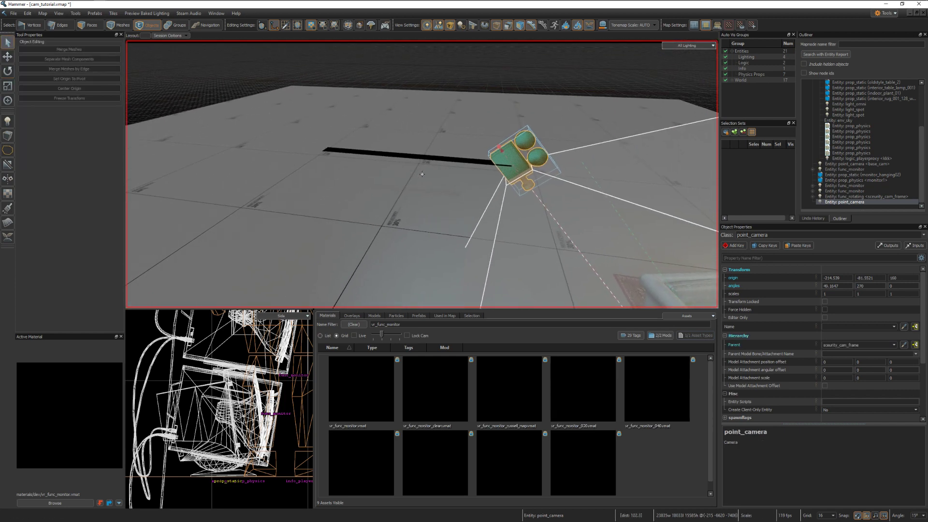
pyautogui.click(7, 121)
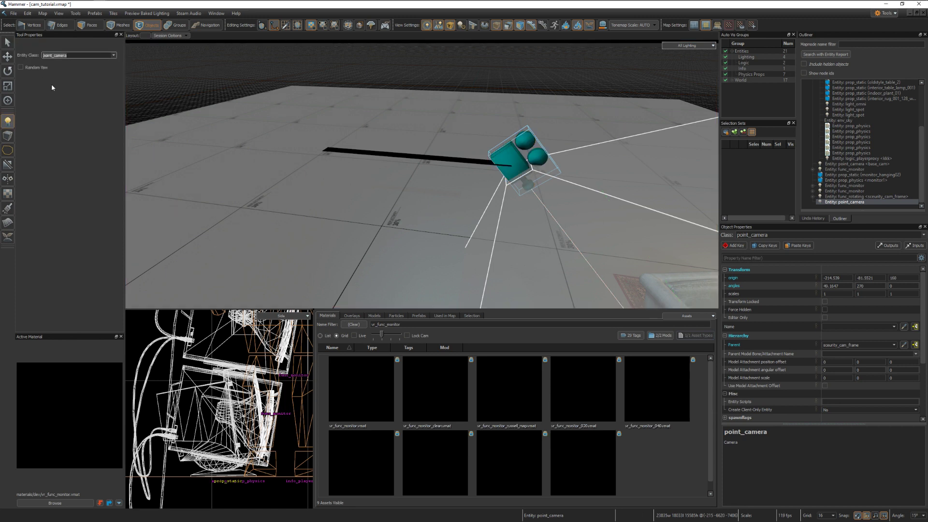
pyautogui.write('time')
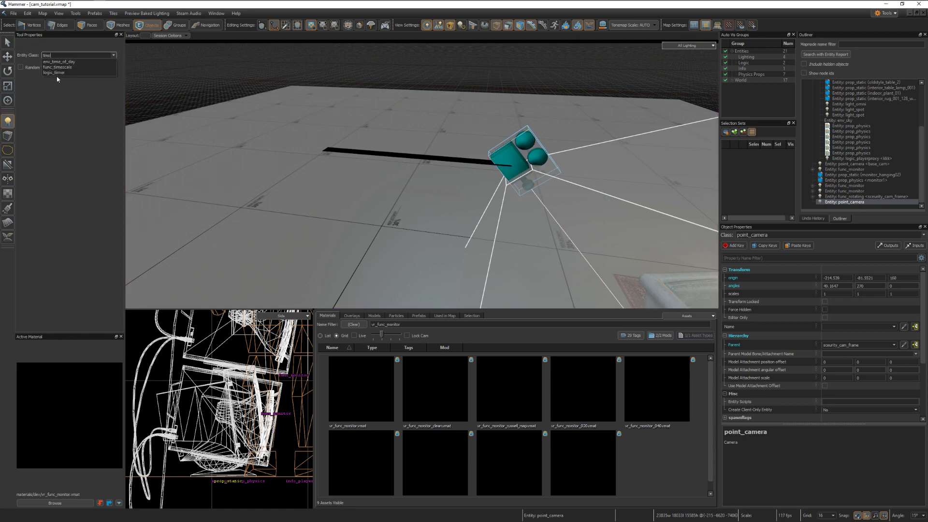
pyautogui.click(60, 73)
pyautogui.click(454, 163)
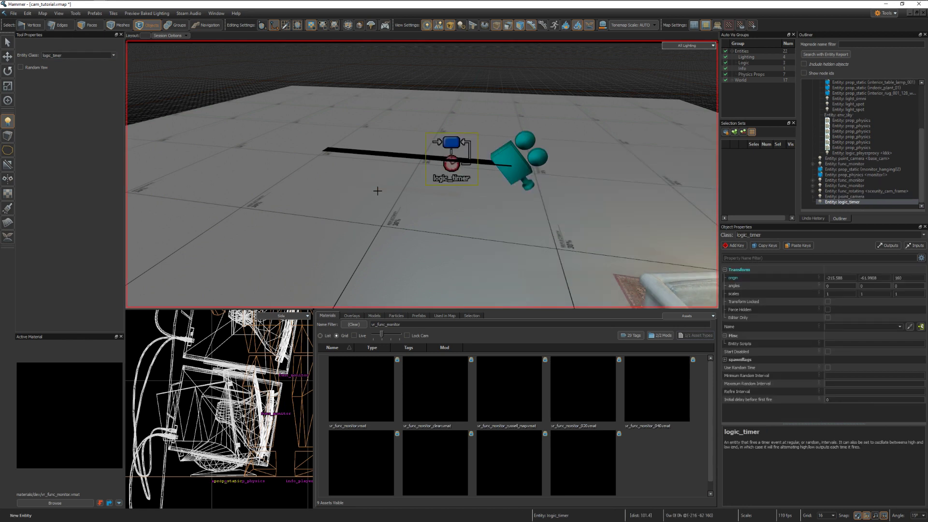
pyautogui.click(7, 57)
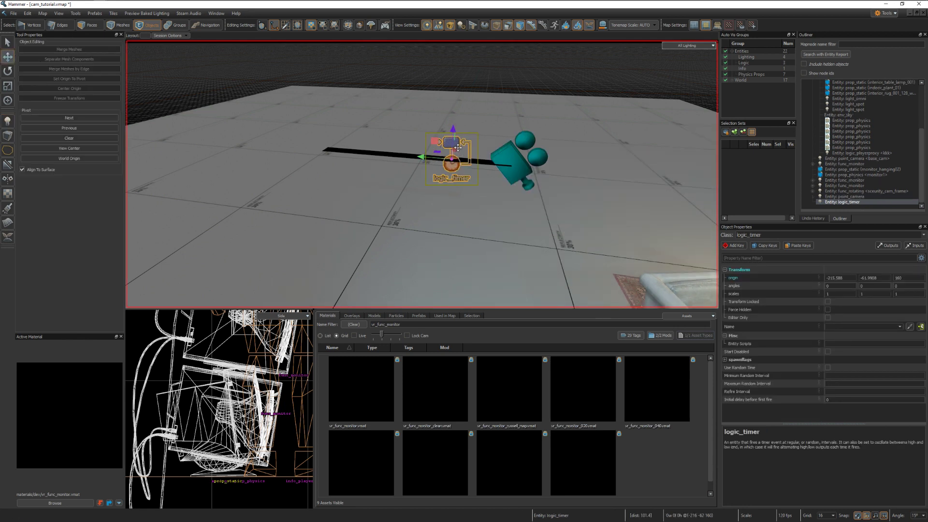
# Step: Move the logic_timer 16 units sideways off the rotating strip and set its Refire Interval to 4
pyautogui.press('d')
pyautogui.moveTo(353, 151); pyautogui.dragTo(371, 137)
pyautogui.moveTo(222, 137); pyautogui.dragTo(422, 174, button='right')
pyautogui.press('a')
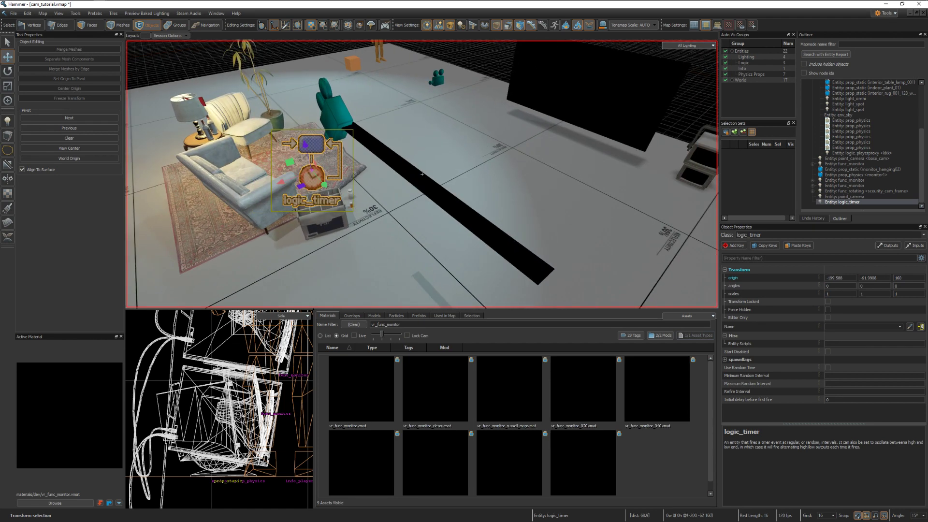
pyautogui.click(10, 43)
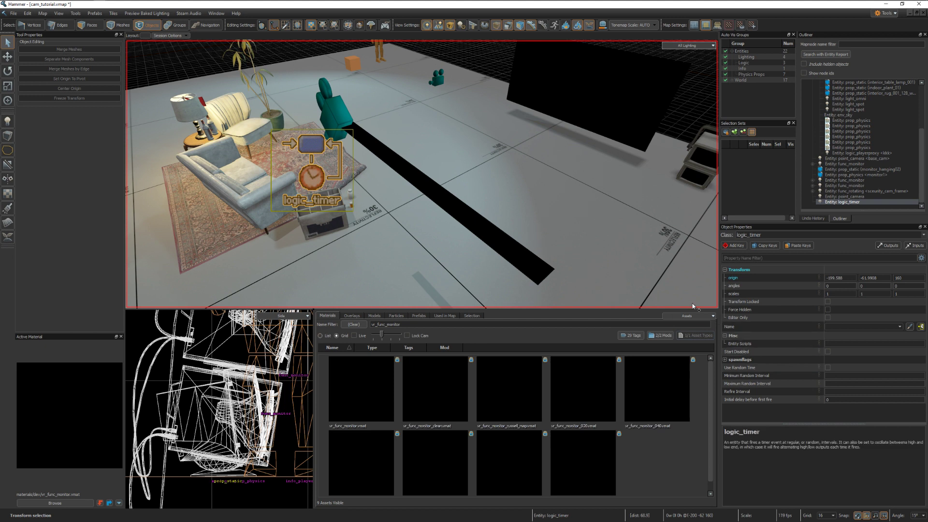
pyautogui.click(841, 394)
pyautogui.write('4')
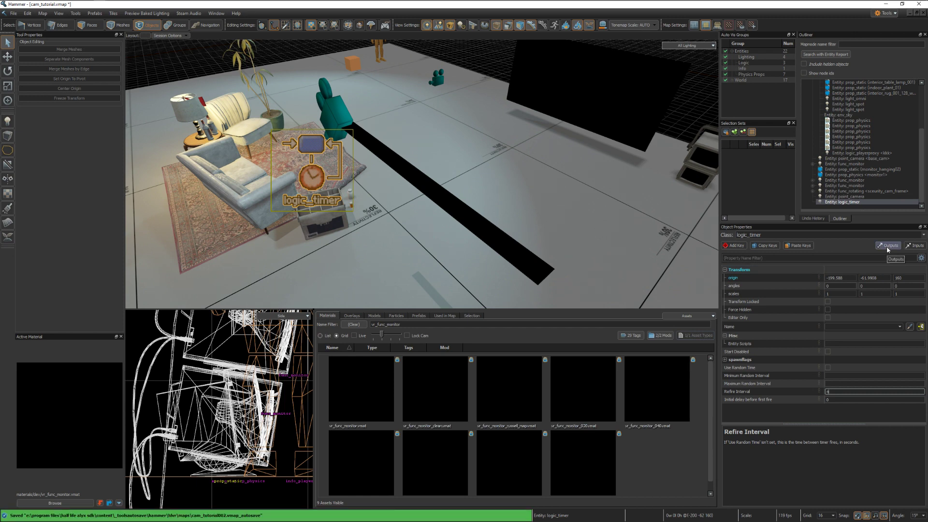
# Step: Add an OnTimer output to the logic_timer that sends Stop to security_cam_frame
pyautogui.click(887, 245)
pyautogui.moveTo(460, 156); pyautogui.dragTo(484, 255)
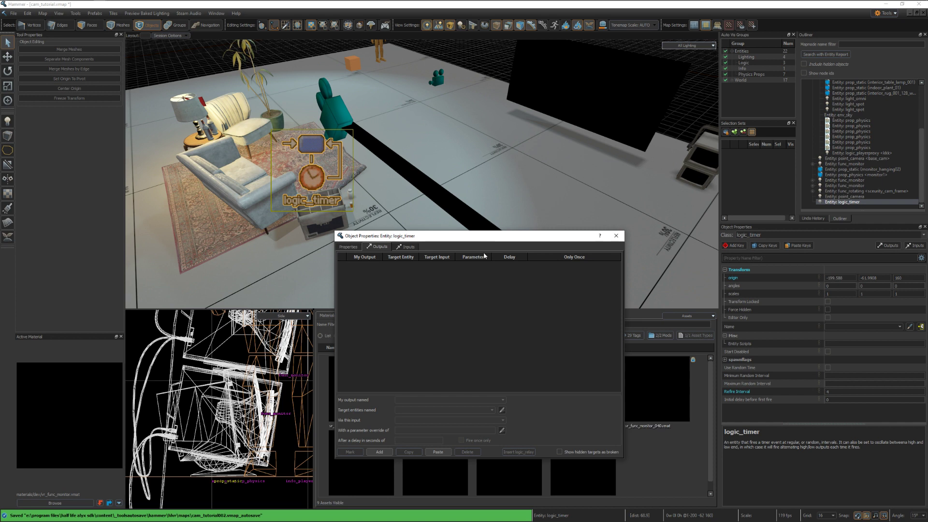
pyautogui.click(380, 452)
pyautogui.click(503, 399)
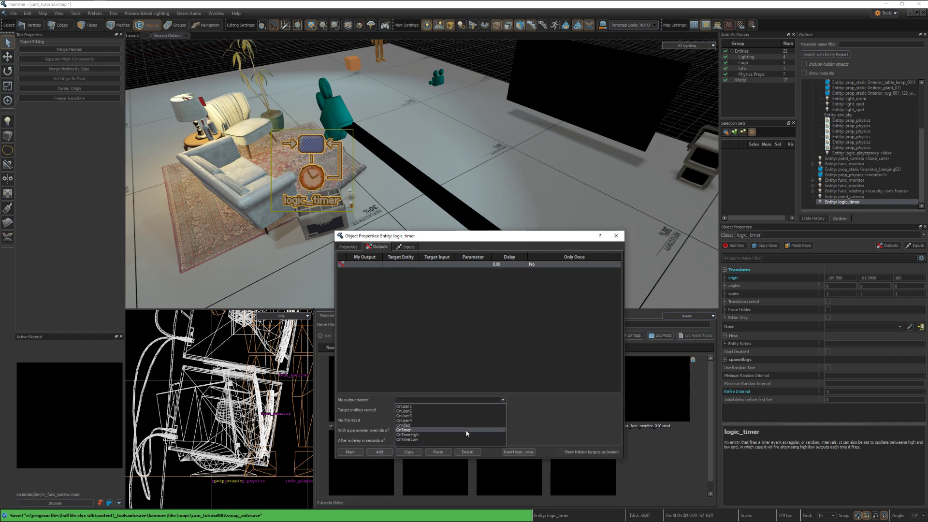
pyautogui.click(466, 430)
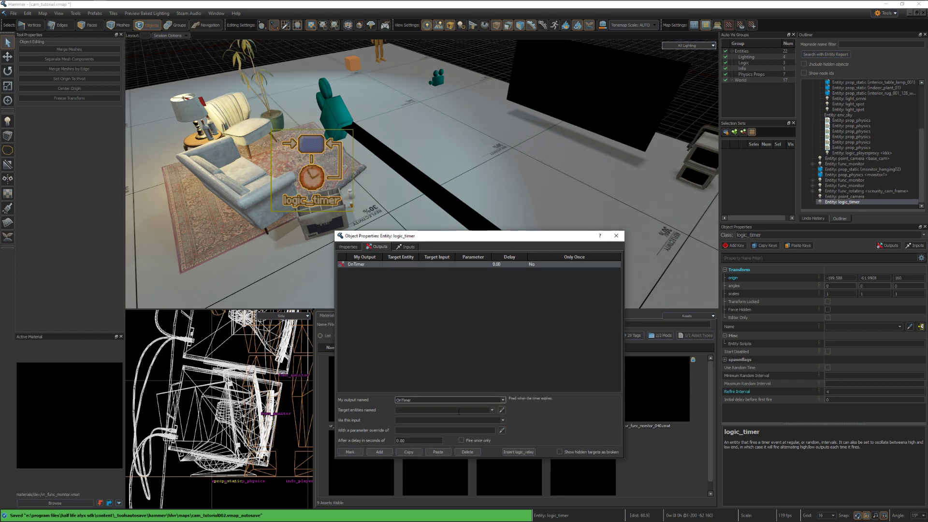
pyautogui.click(502, 411)
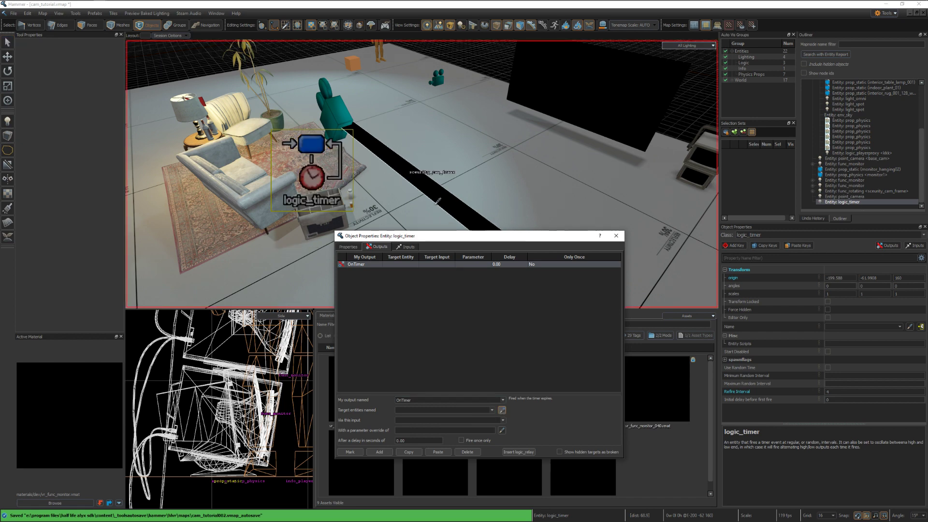
pyautogui.click(437, 188)
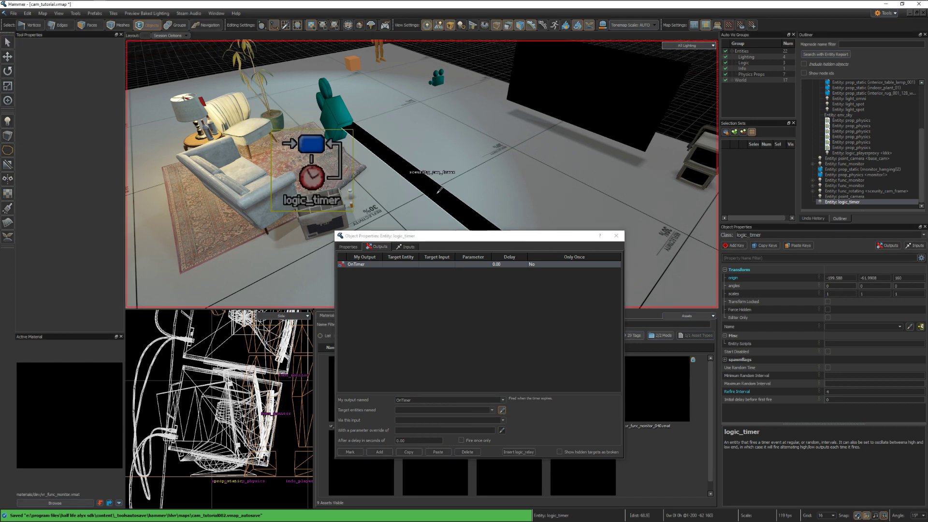
pyautogui.click(503, 420)
pyautogui.click(466, 440)
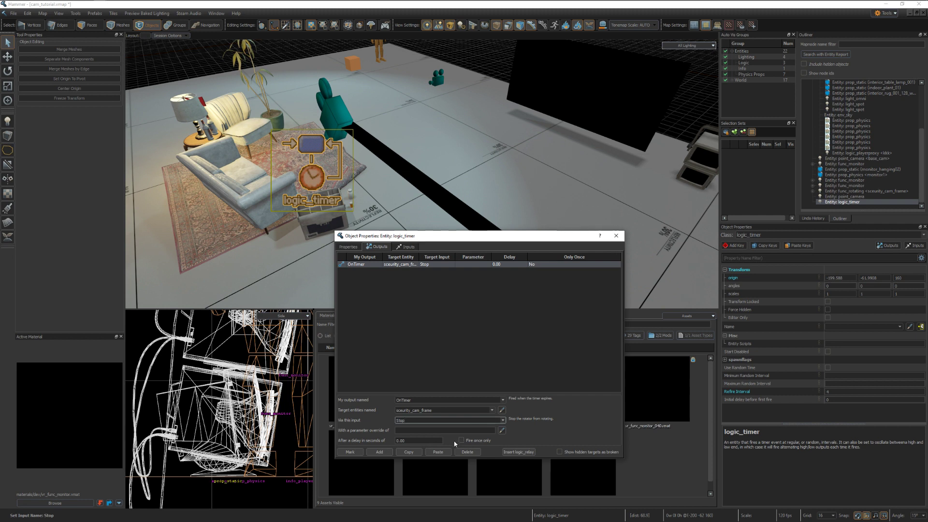
# Step: Duplicate the Stop output and change the copy's target input to Reverse
pyautogui.click(409, 452)
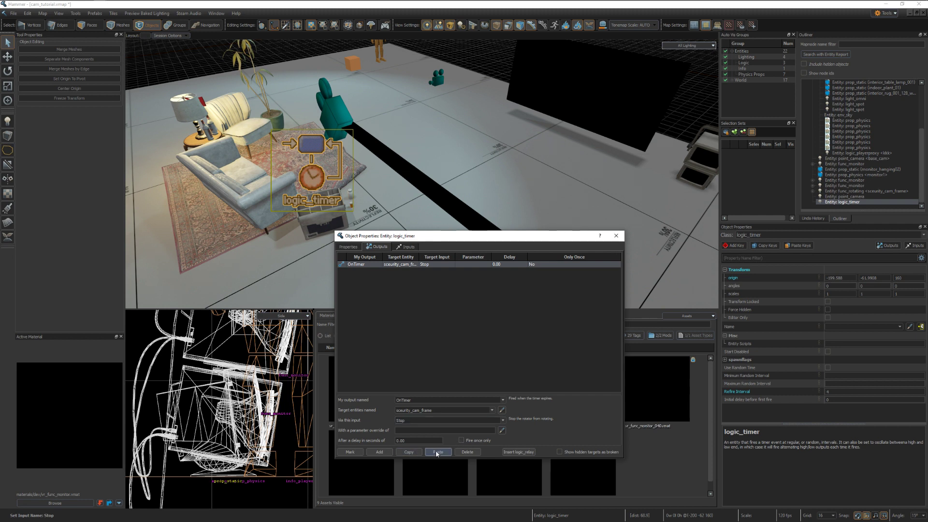
pyautogui.click(438, 452)
pyautogui.click(503, 421)
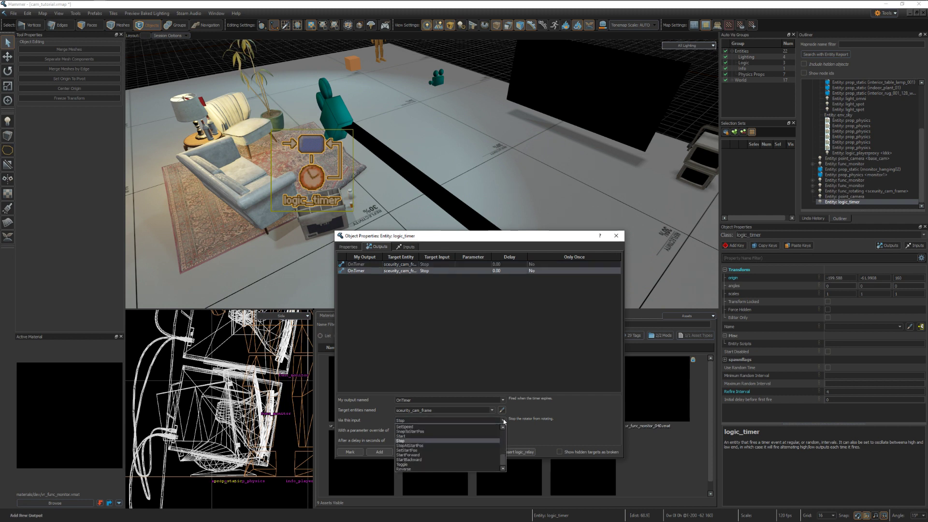
pyautogui.click(464, 470)
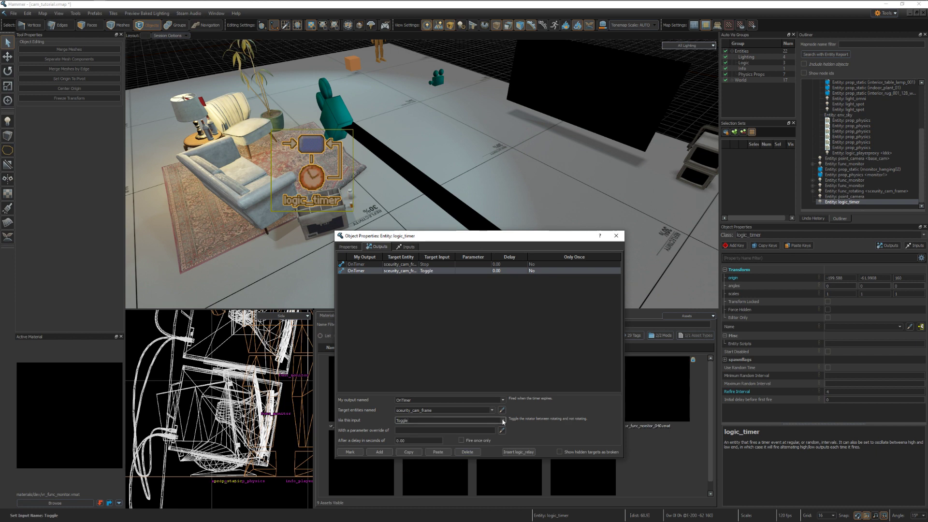
pyautogui.click(503, 422)
pyautogui.click(447, 471)
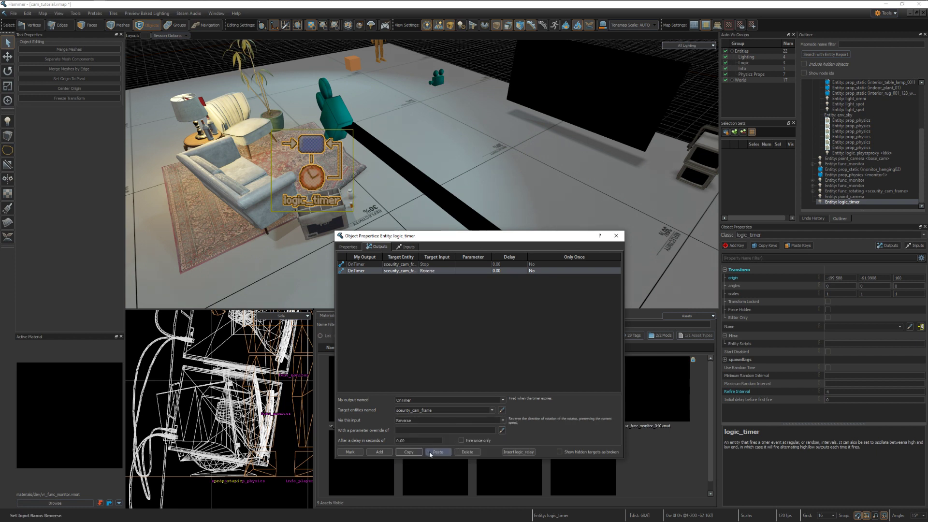
# Step: Add another OnTimer output that targets the timer itself, naming it logic_timer_cam, with the input Disable
pyautogui.click(431, 453)
pyautogui.click(501, 410)
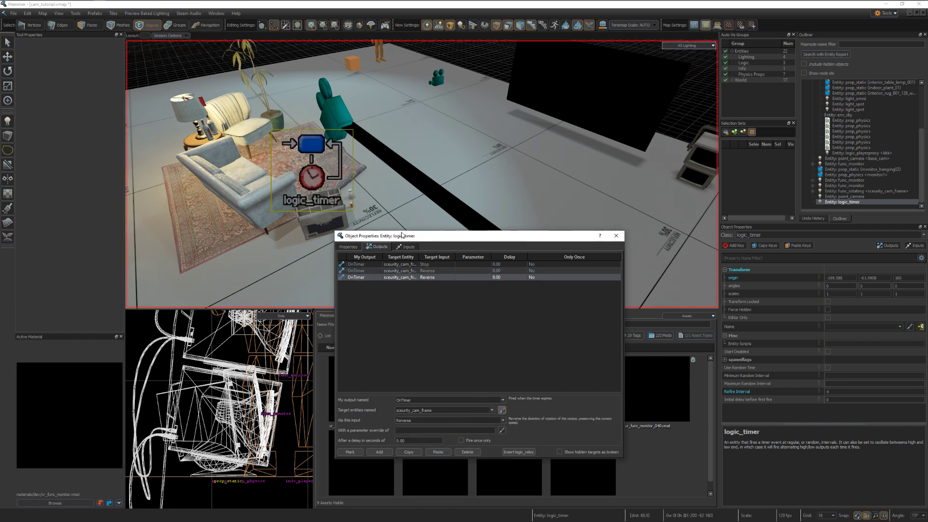
pyautogui.click(312, 167)
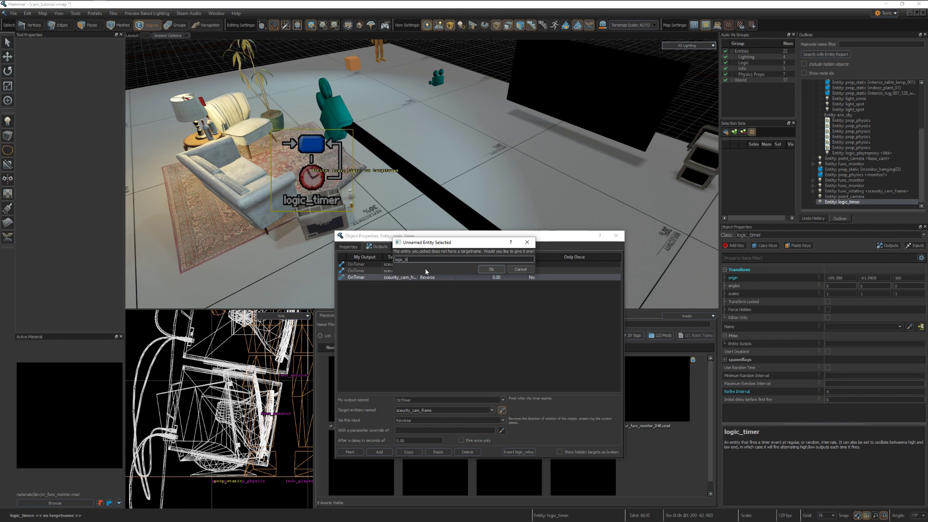
pyautogui.write('am')
pyautogui.press('Return')
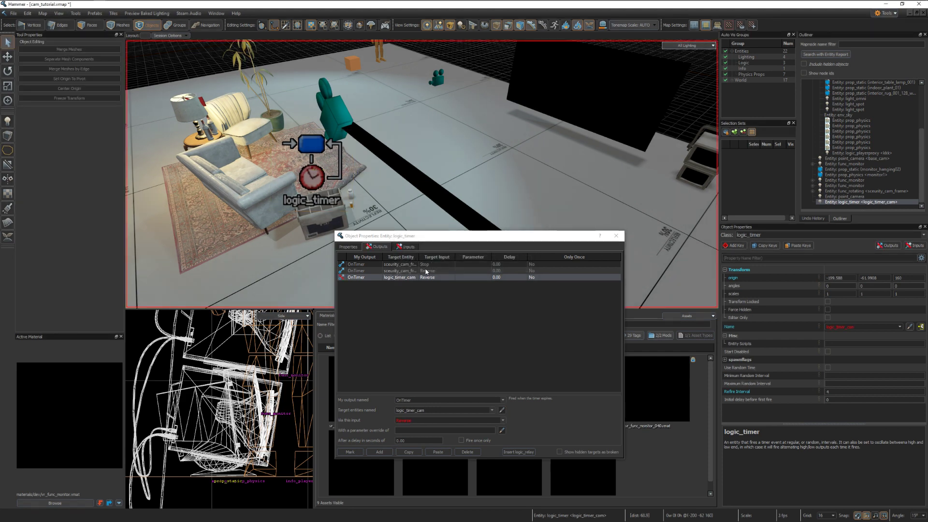
pyautogui.click(503, 420)
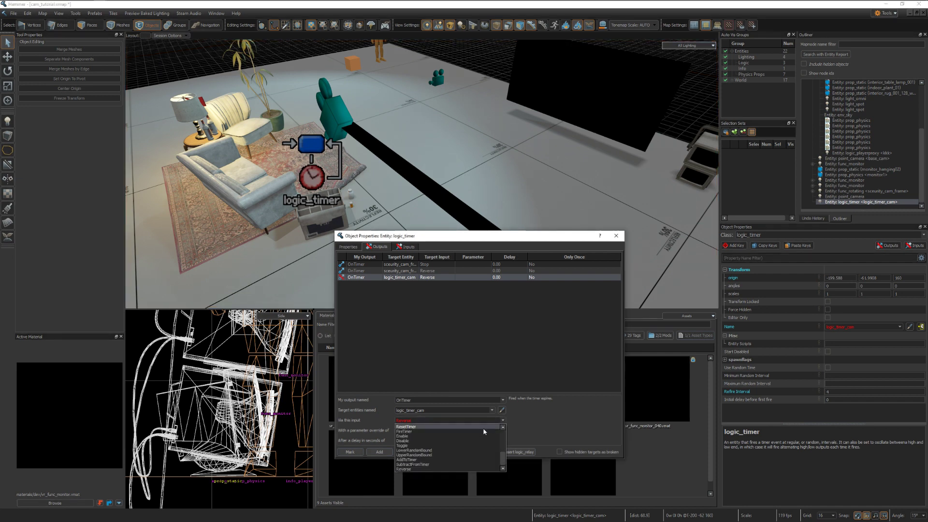
pyautogui.click(436, 441)
# Step: Duplicate the Disable output and set the copy to Enable logic_timer_cam after a delay of 6 seconds
pyautogui.click(408, 452)
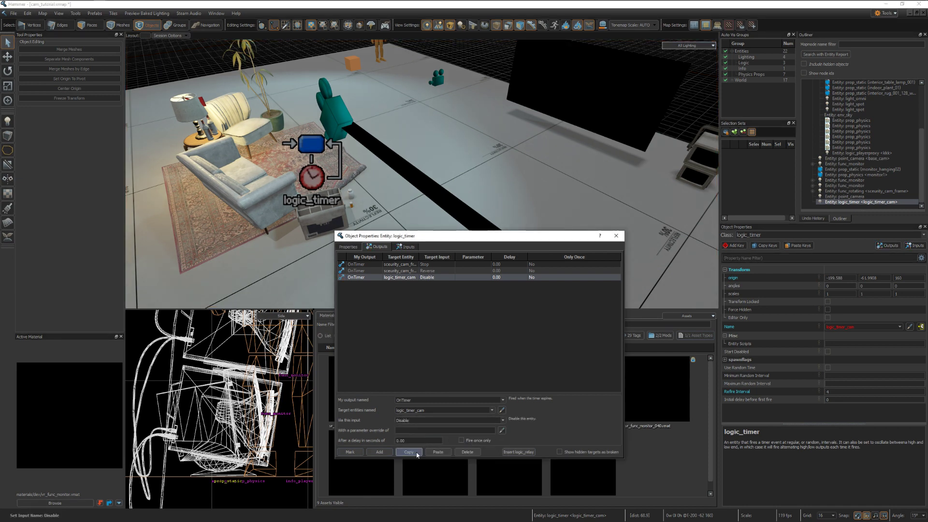
pyautogui.click(438, 452)
pyautogui.click(502, 421)
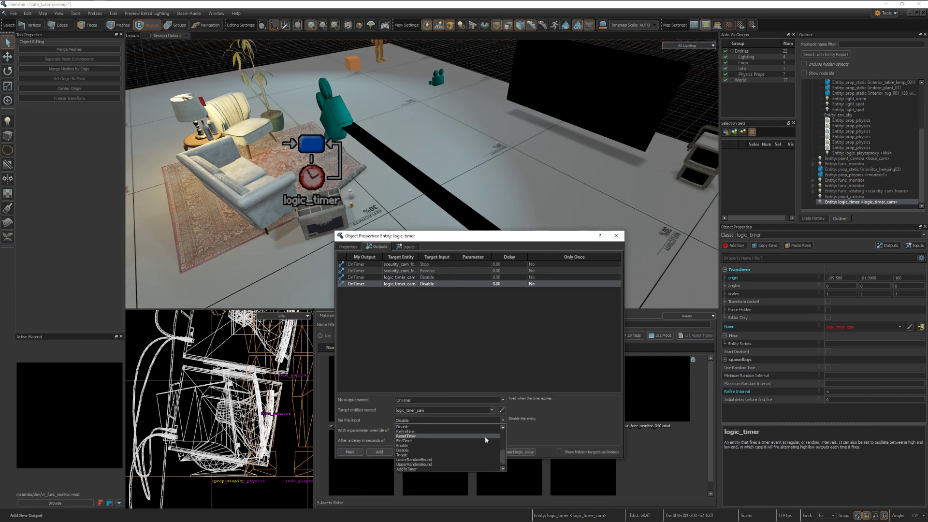
pyautogui.click(450, 445)
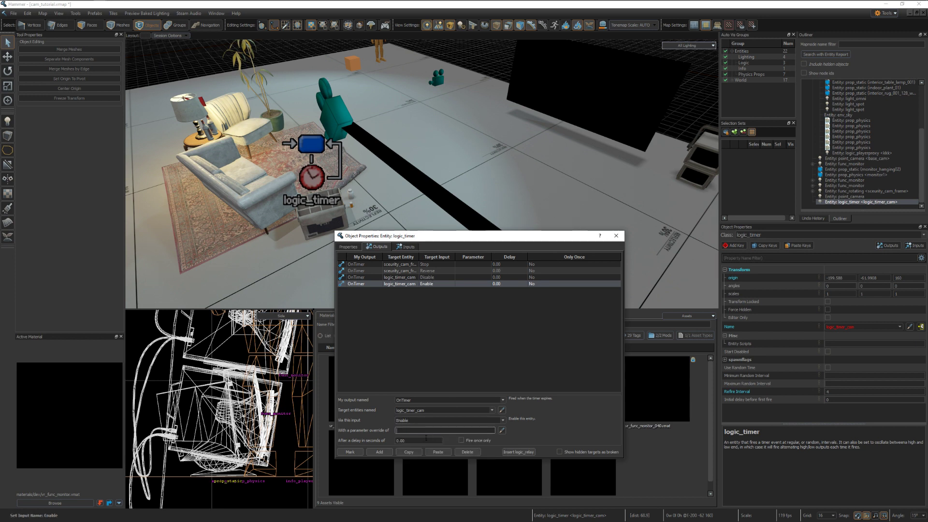
pyautogui.click(397, 441)
pyautogui.press('Return')
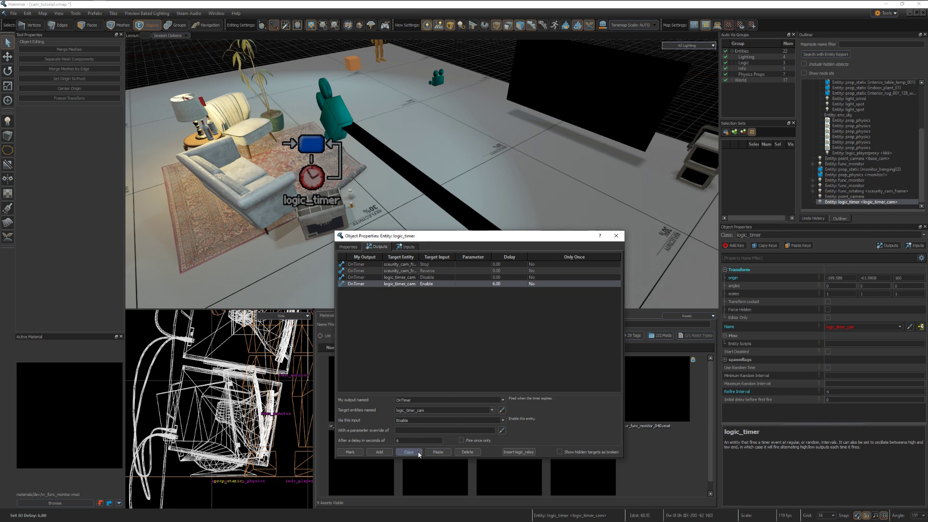
# Step: Add an OnTimer output that sends Start to security_cam_frame after 6 seconds, and close the timer's output settings
pyautogui.click(436, 452)
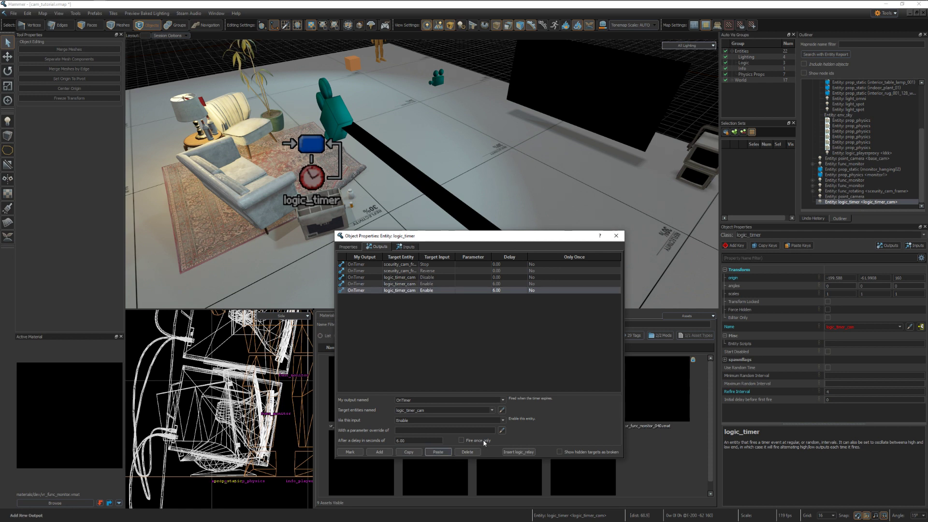
pyautogui.press('Delete')
pyautogui.click(438, 452)
pyautogui.click(501, 411)
pyautogui.click(502, 421)
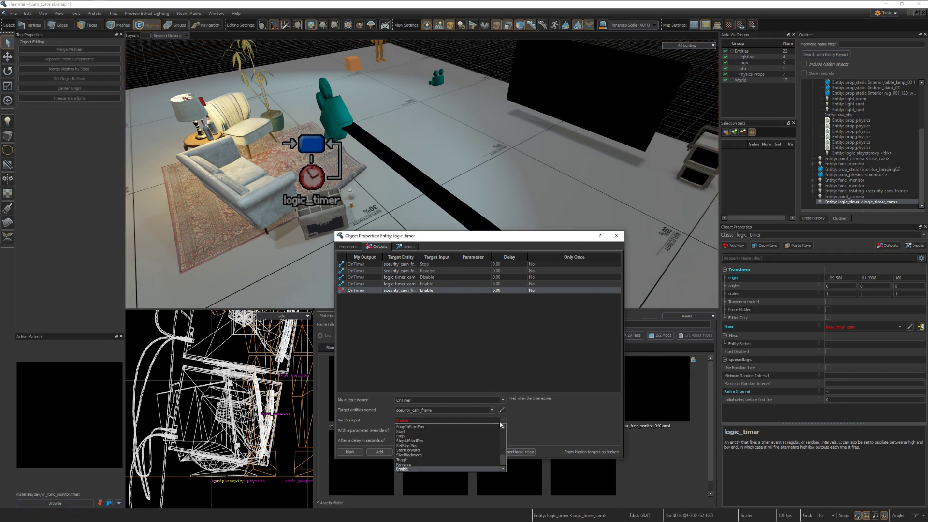
pyautogui.click(468, 433)
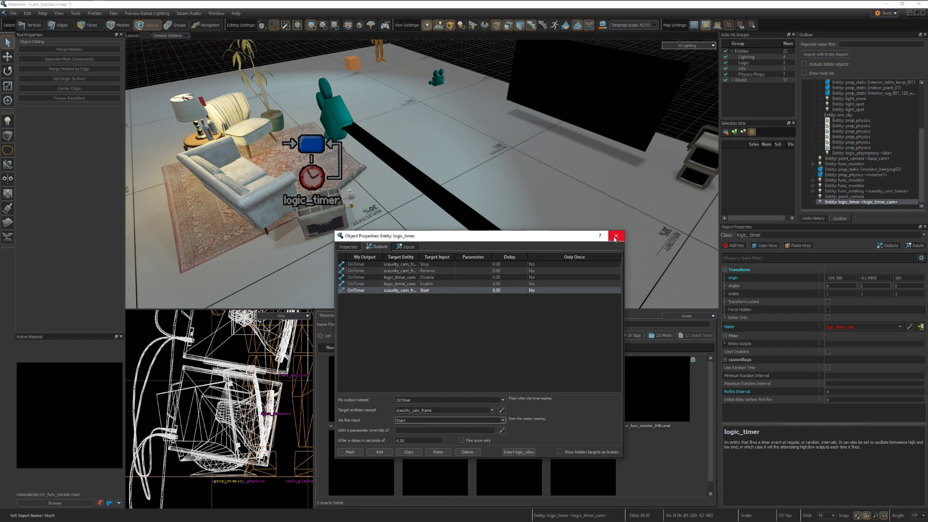
pyautogui.click(616, 236)
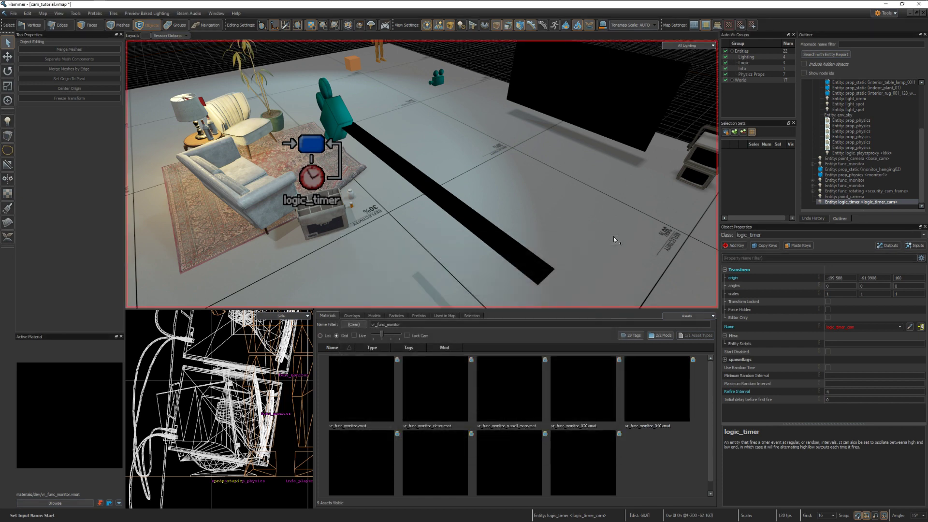
# Step: Find the rainpipe01_str32a model, place it as a prop_static by the logic_timer and rotate it 90 degrees to lie horizontally
pyautogui.click(370, 134)
pyautogui.moveTo(422, 174); pyautogui.dragTo(422, 173, button='right')
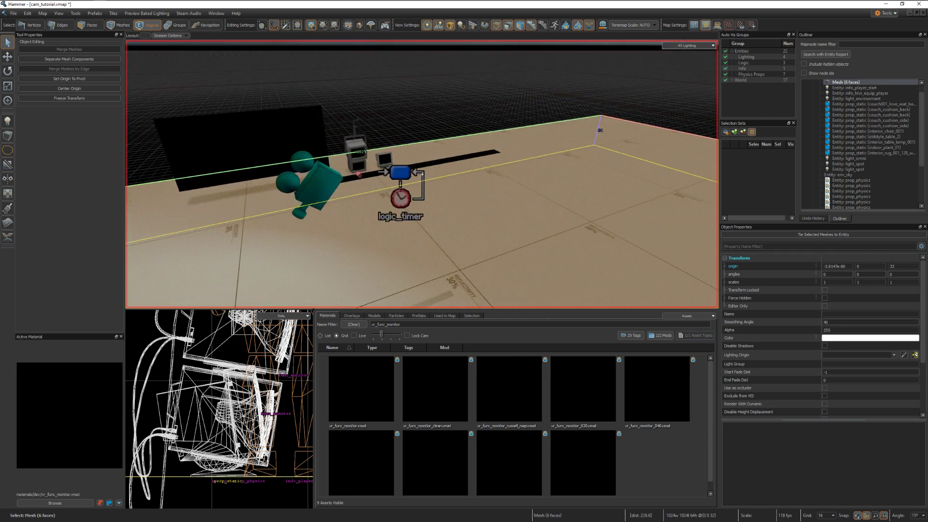
pyautogui.click(373, 316)
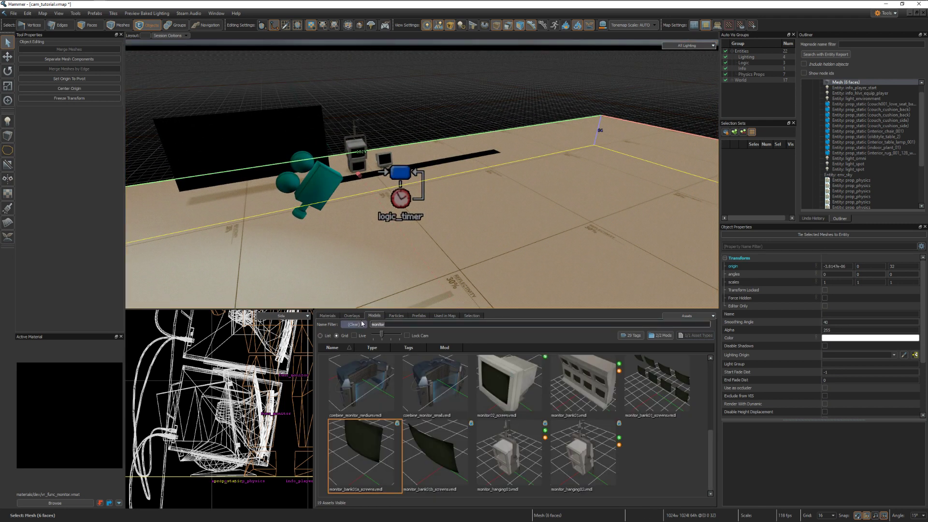
pyautogui.moveTo(711, 364); pyautogui.dragTo(710, 474)
pyautogui.scroll(5, 692, 460)
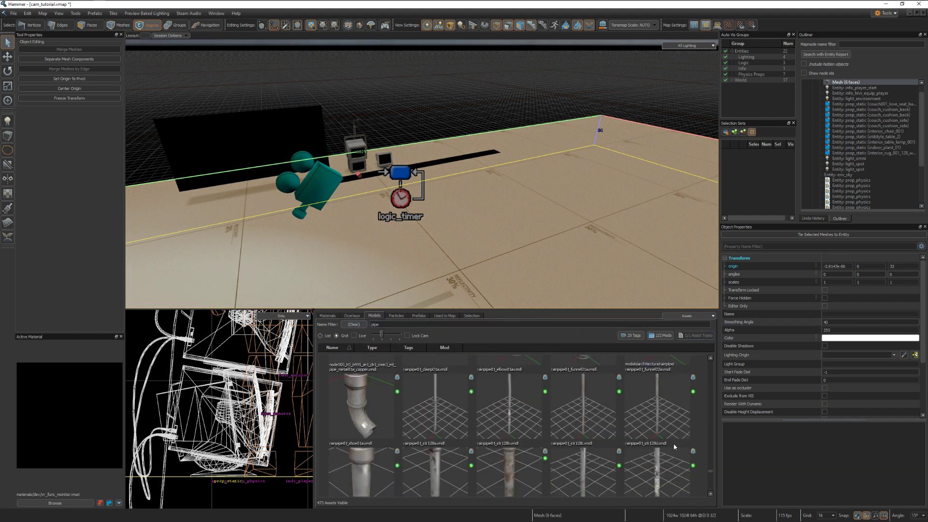
pyautogui.moveTo(445, 465); pyautogui.dragTo(368, 218)
pyautogui.press('e')
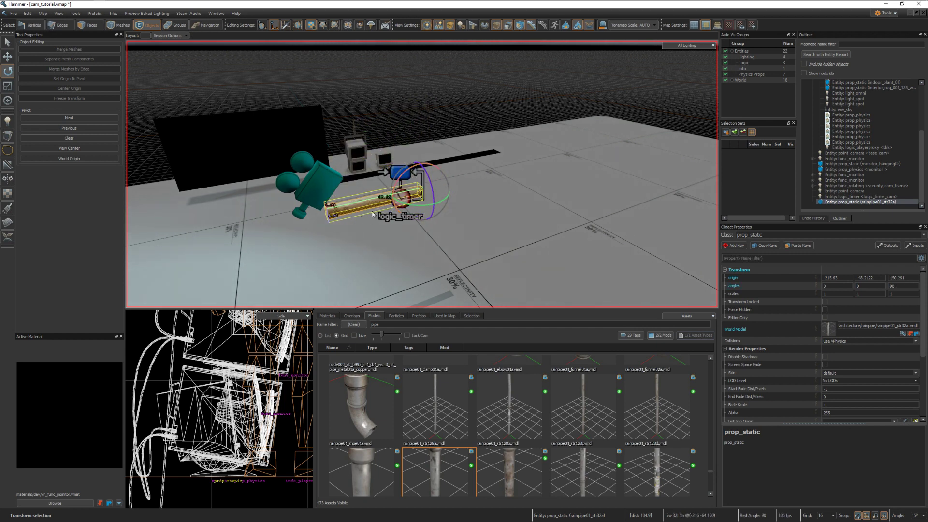
# Step: Raise the horizontal pipe about 9.7 units to line it up with the rotating strip
pyautogui.press('w')
pyautogui.keyDown('ctrl'); pyautogui.moveTo(419, 190); pyautogui.dragTo(419, 162); pyautogui.keyUp('ctrl')
pyautogui.moveTo(419, 162); pyautogui.dragTo(443, 277, button='right')
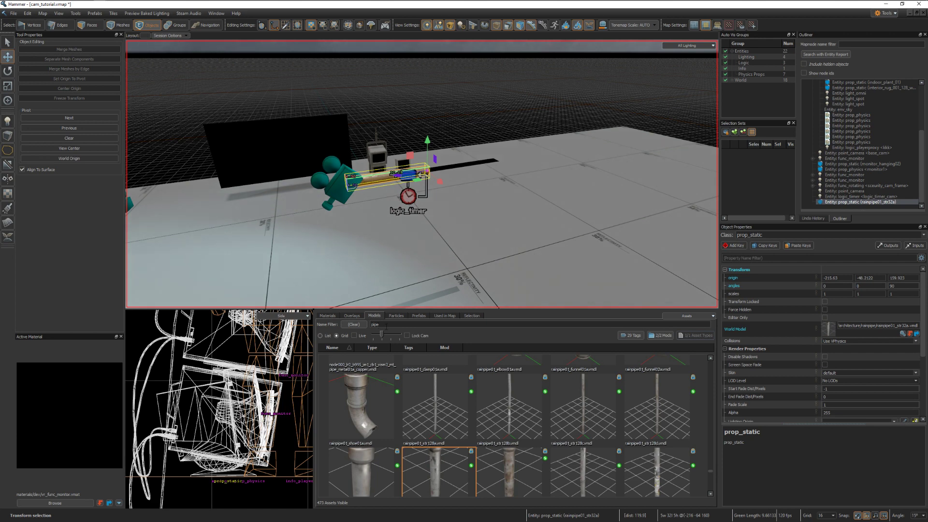
# Step: Filter the models by "camer", place the video_camera01a prop near the point_camera and tilt it about 43 degrees
pyautogui.click(386, 326)
pyautogui.write('came')
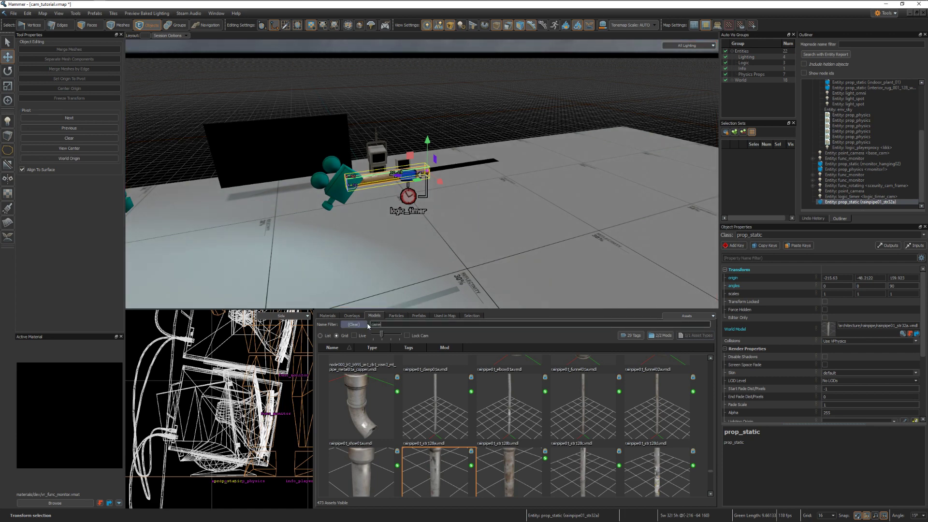
pyautogui.write('r')
pyautogui.moveTo(590, 392); pyautogui.dragTo(317, 182)
pyautogui.press('e')
pyautogui.press('t')
pyautogui.press('e')
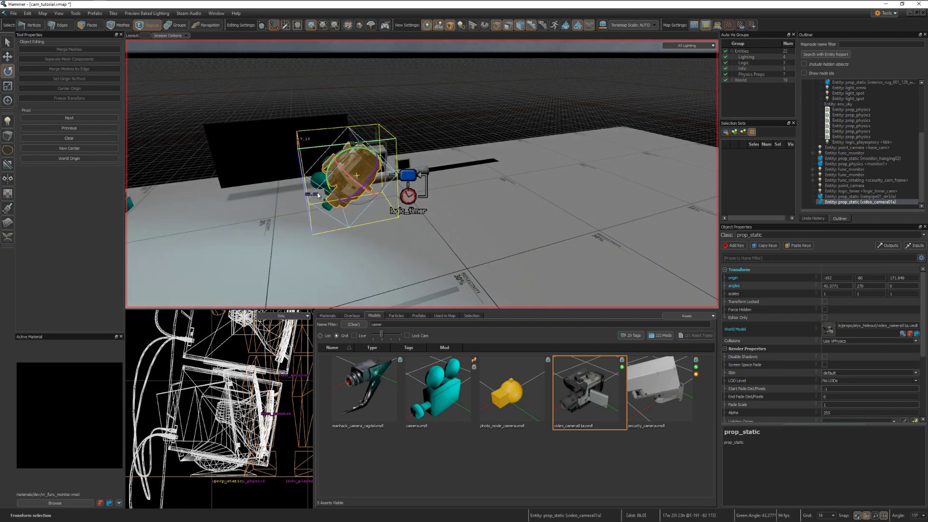
# Step: Move the video_camera01a prop about 27 units sideways to the point_camera at the pipe's end
pyautogui.click(317, 193)
pyautogui.moveTo(317, 192); pyautogui.dragTo(422, 174, button='right')
pyautogui.press('s')
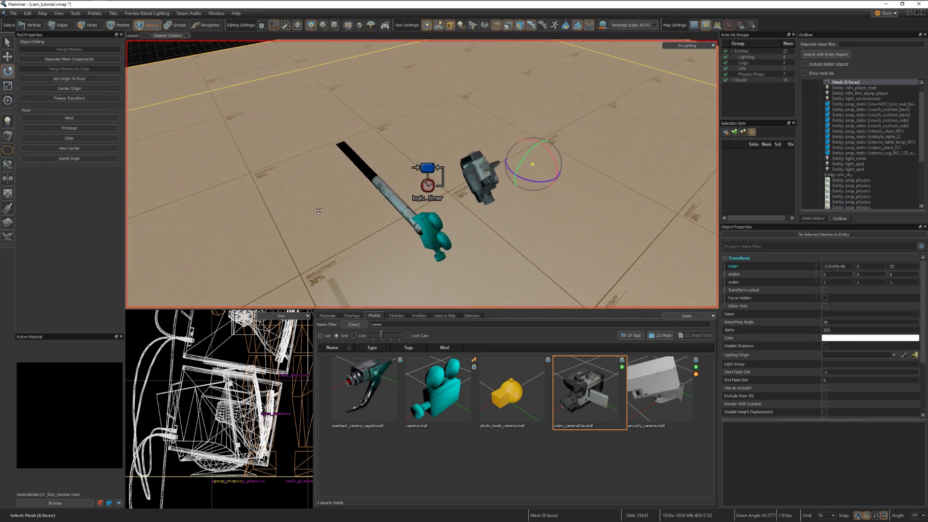
pyautogui.press('w')
pyautogui.click(518, 173)
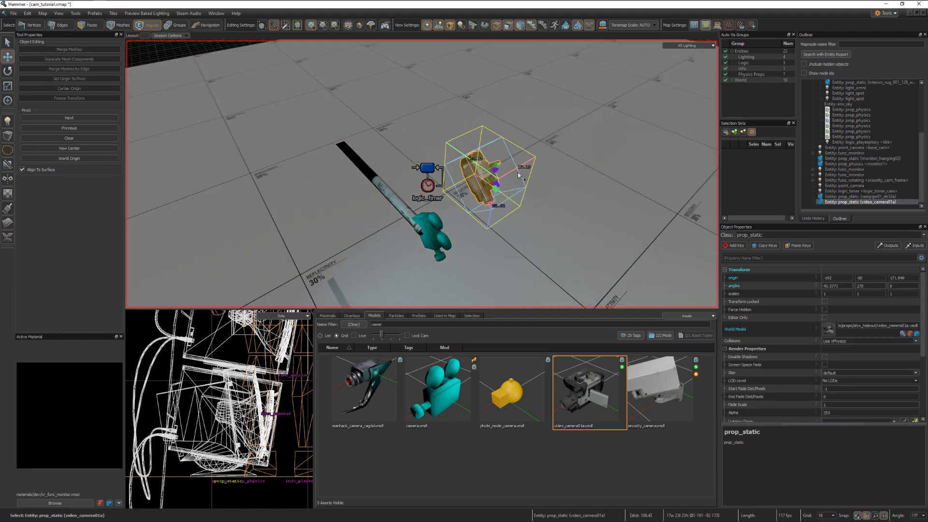
pyautogui.moveTo(514, 167); pyautogui.dragTo(370, 240)
pyautogui.moveTo(369, 240); pyautogui.dragTo(389, 186, button='right')
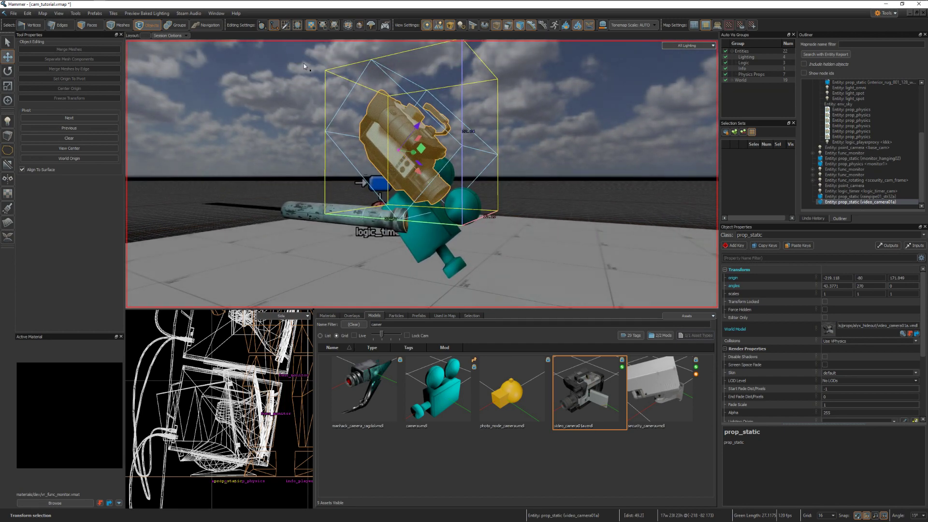
# Step: Lower the video_camera01a prop about 8.5 units so it overlaps the point_camera at the pipe's end
pyautogui.click(261, 26)
pyautogui.moveTo(401, 124); pyautogui.dragTo(401, 179)
pyautogui.press('Escape')
# Step: Move the point_camera about 3.5 units forward along its local axis toward the lens end of the video camera prop
pyautogui.click(470, 210)
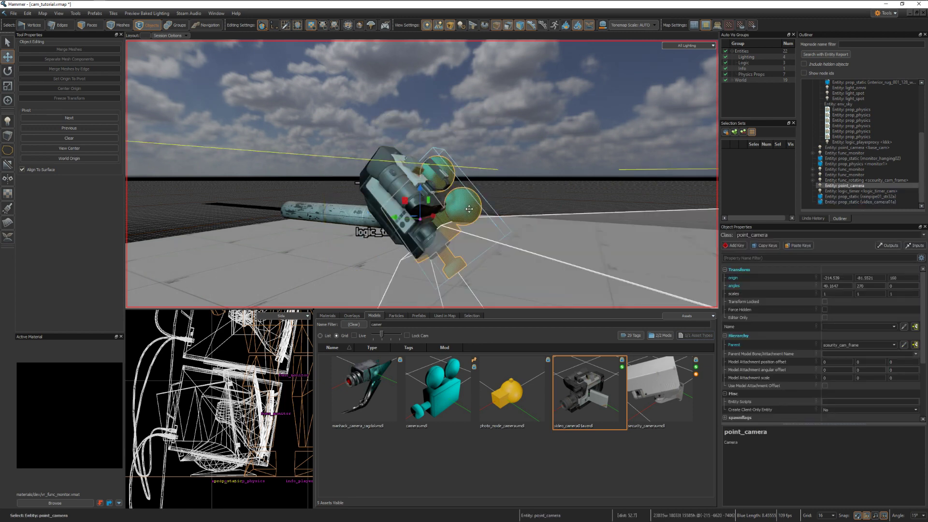
pyautogui.moveTo(491, 223); pyautogui.dragTo(422, 174, button='right')
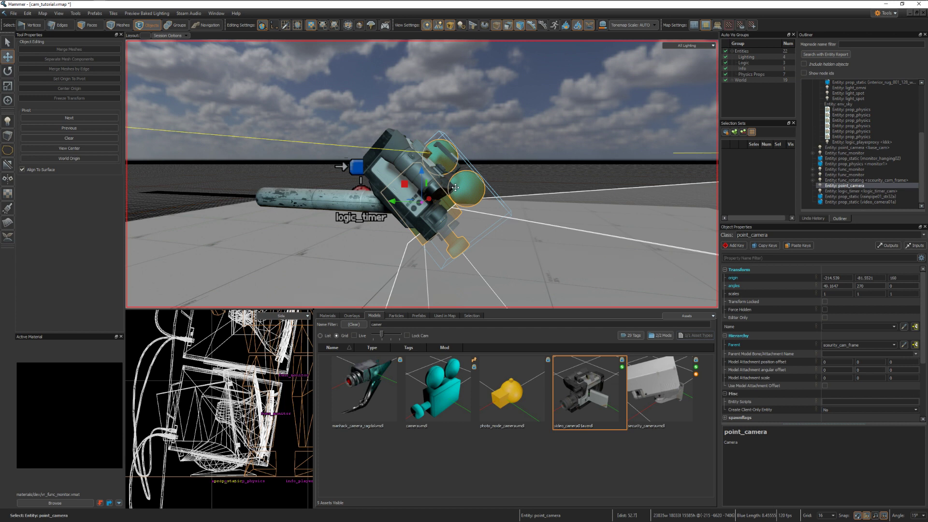
pyautogui.click(273, 25)
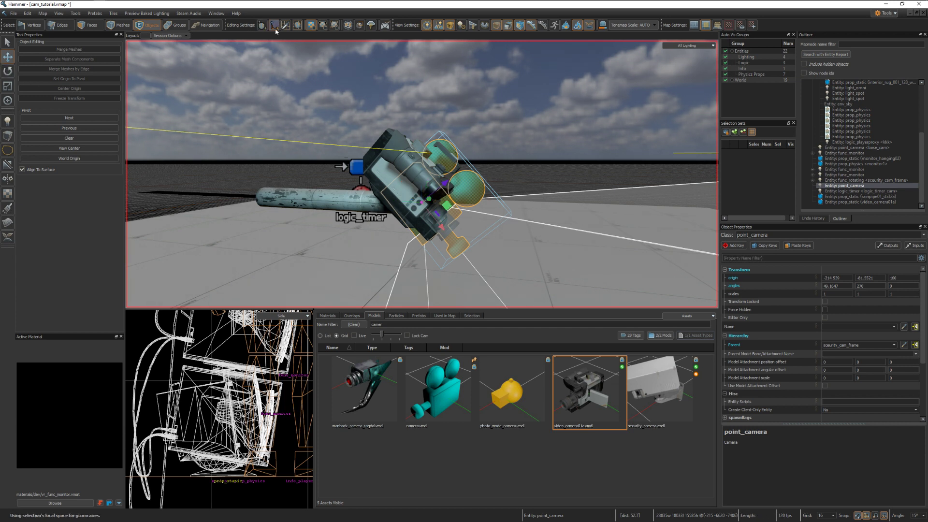
pyautogui.moveTo(422, 195); pyautogui.dragTo(438, 220)
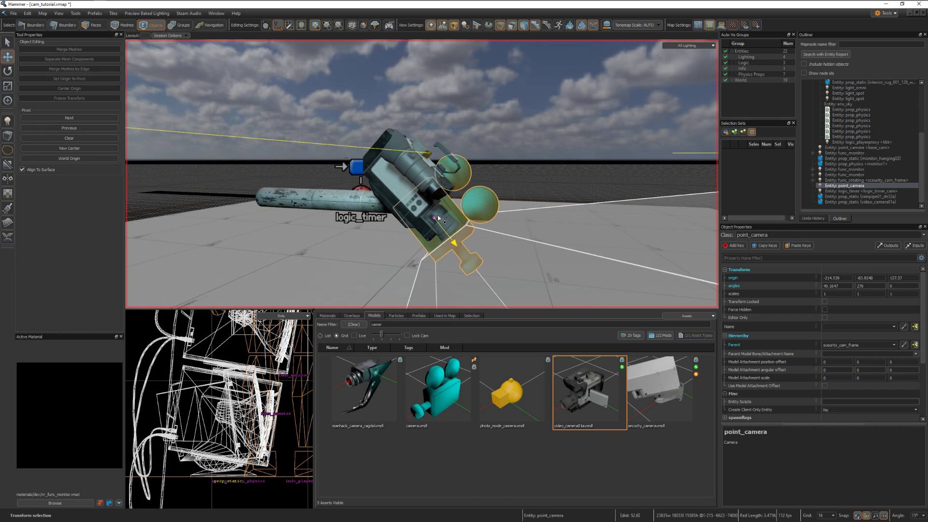
pyautogui.moveTo(438, 220); pyautogui.dragTo(443, 241, button='right')
pyautogui.press('w')
pyautogui.moveTo(422, 174)
pyautogui.mouseDown(button='right')
pyautogui.moveTo(422, 208)
pyautogui.moveTo(425, 193)
pyautogui.moveTo(576, 263)
pyautogui.moveTo(309, 164)
pyautogui.moveTo(416, 174)
pyautogui.mouseUp(button='right')
pyautogui.press('s')
pyautogui.press('w')
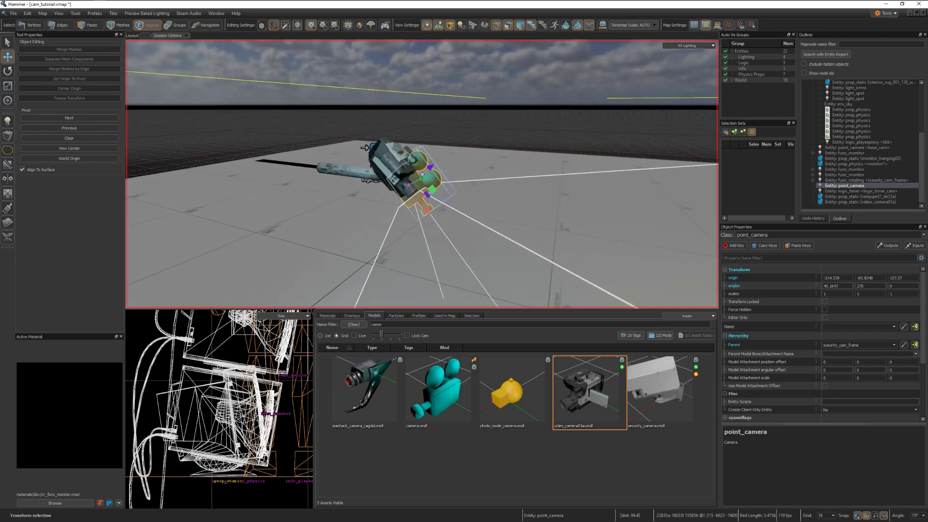
# Step: Change the class of the video_camera01a prop to prop_dynamic
pyautogui.press('Escape')
pyautogui.moveTo(452, 131); pyautogui.dragTo(522, 118, button='right')
pyautogui.press('a')
pyautogui.click(453, 192)
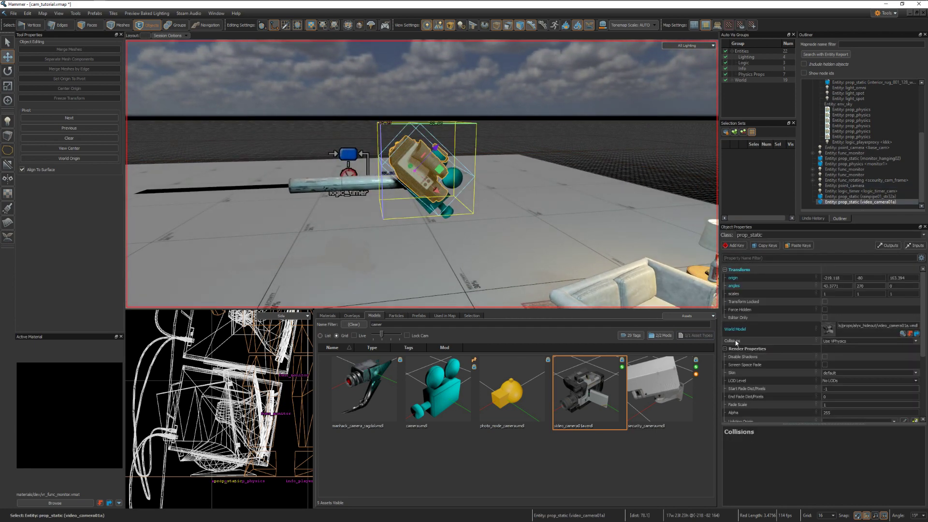
pyautogui.moveTo(729, 317)
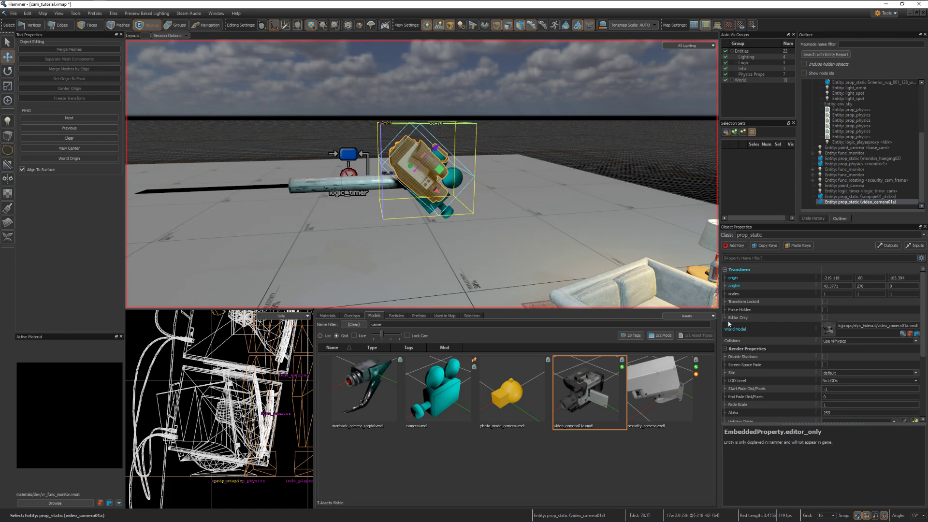
pyautogui.click(725, 349)
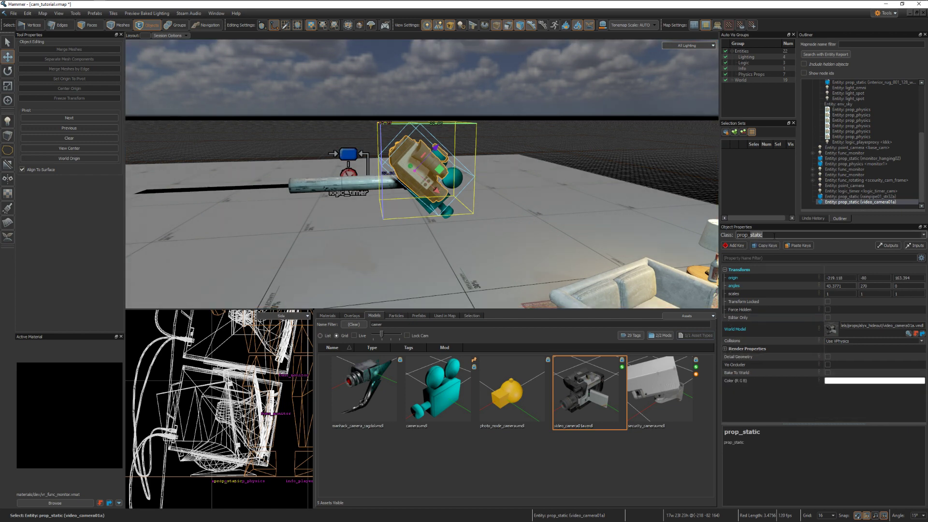
pyautogui.write('dyna')
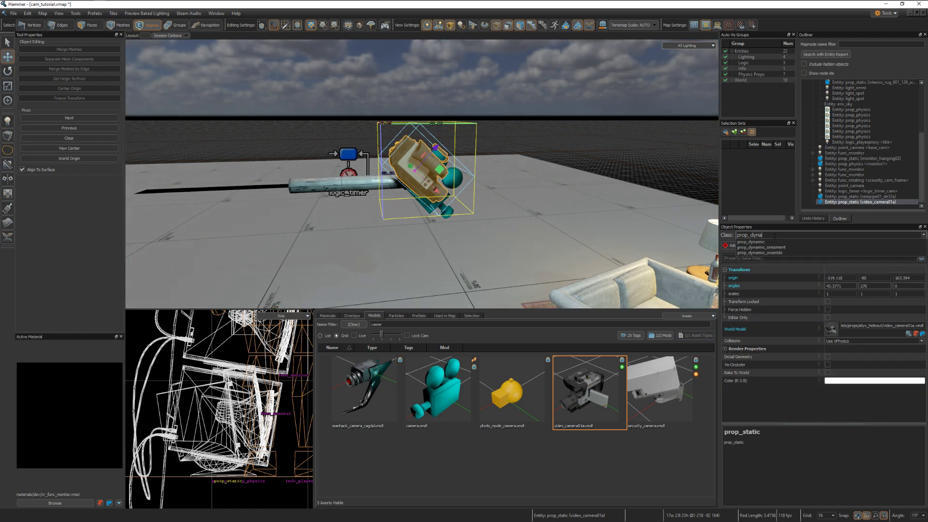
pyautogui.write('mic')
pyautogui.press('Return')
# Step: Change the class of the horizontal rainpipe01_str32a prop to prop_dynamic
pyautogui.click(386, 189)
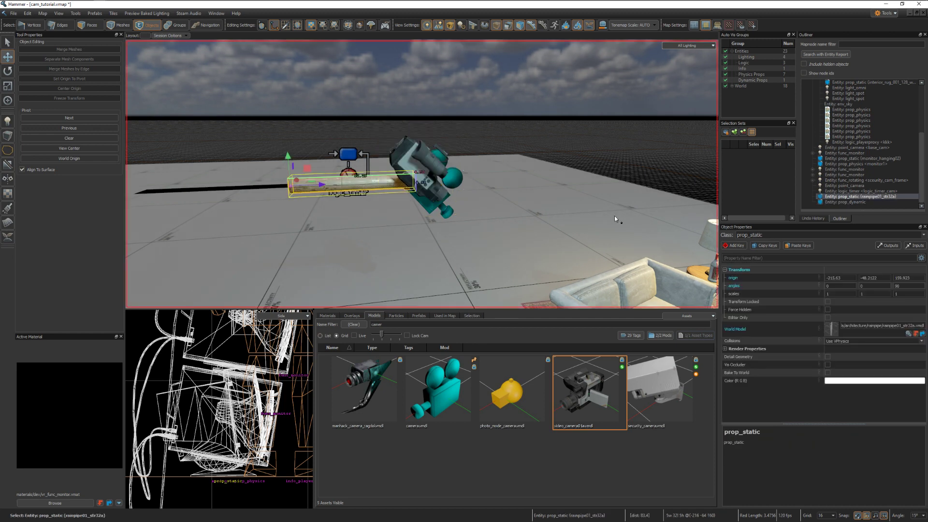
pyautogui.click(774, 236)
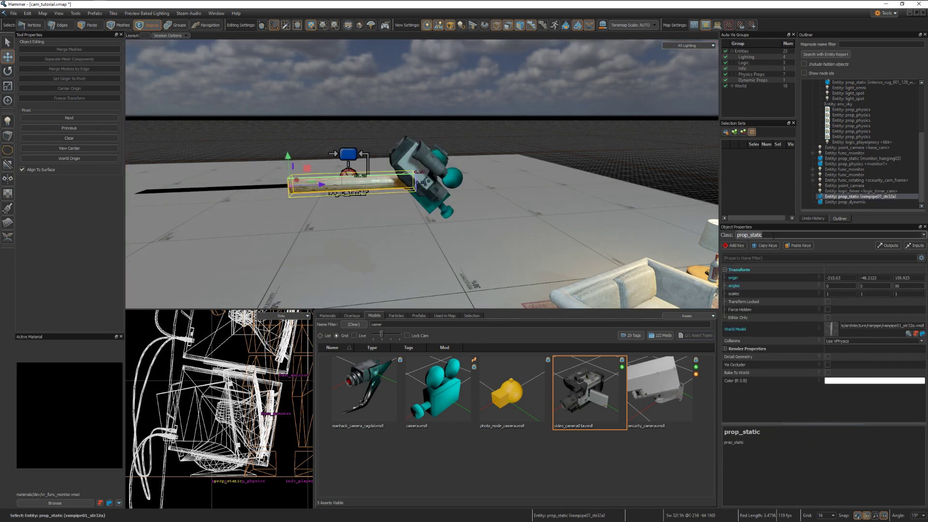
pyautogui.write('prop_stat')
pyautogui.press('BackSpace')
pyautogui.write('dynam')
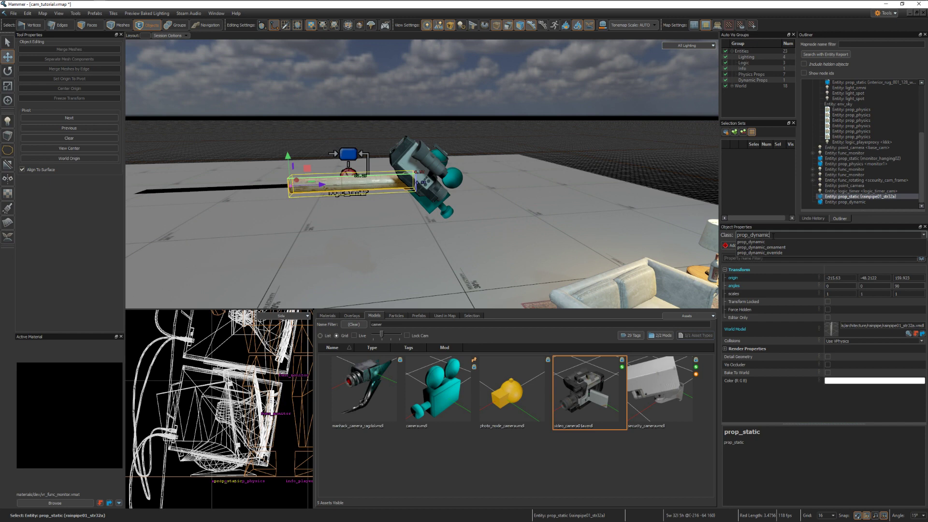
pyautogui.press('Return')
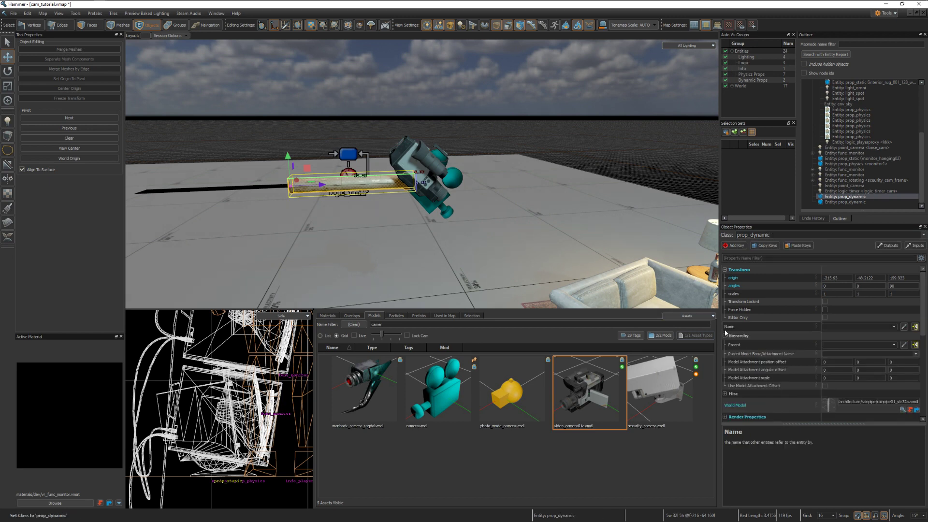
# Step: Set the func_rotating frame strip as the parent of both the pipe prop and the video camera prop
pyautogui.click(904, 346)
pyautogui.click(269, 188)
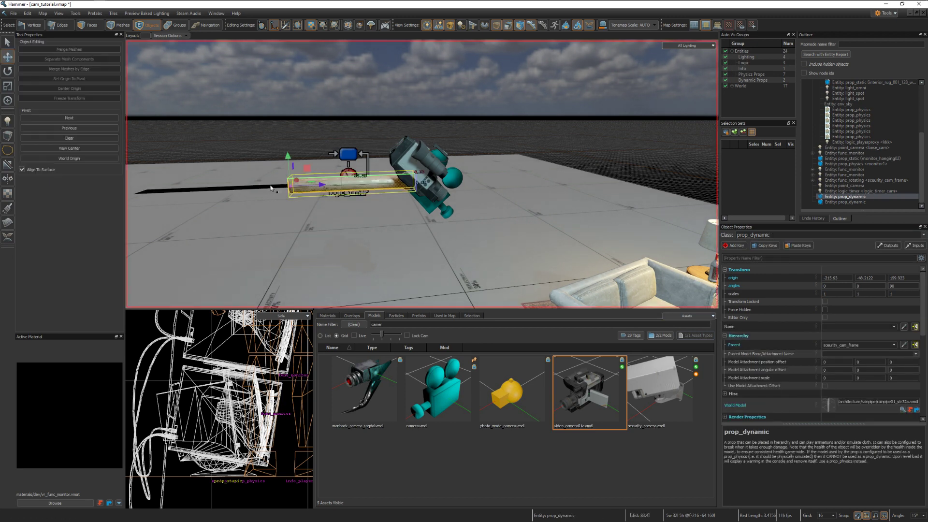
pyautogui.click(413, 163)
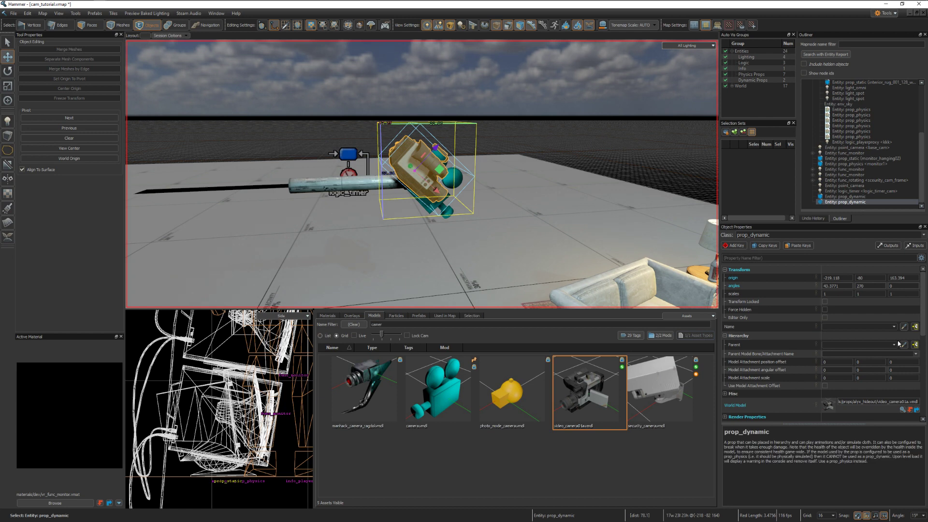
pyautogui.click(904, 345)
pyautogui.click(240, 184)
# Step: Name the point_camera on the rotating arm security_camera
pyautogui.click(7, 42)
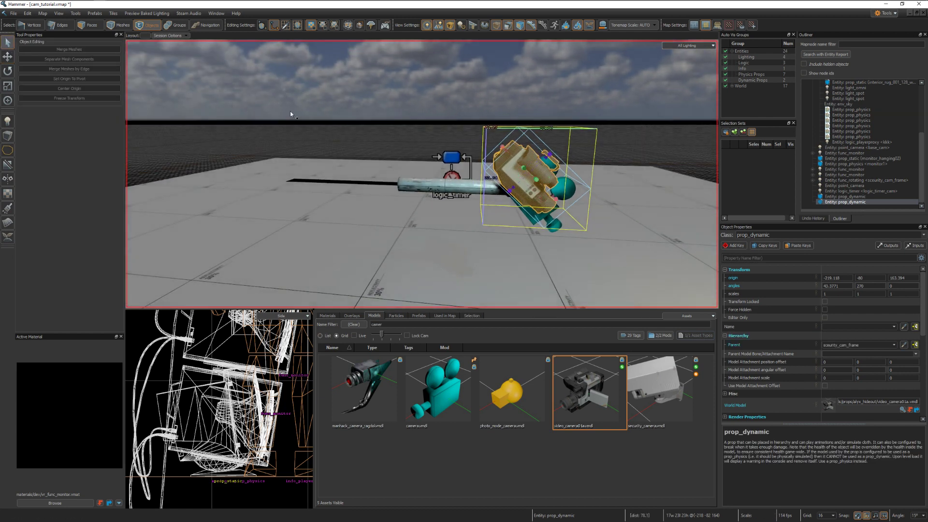
pyautogui.moveTo(290, 111); pyautogui.dragTo(422, 174, button='right')
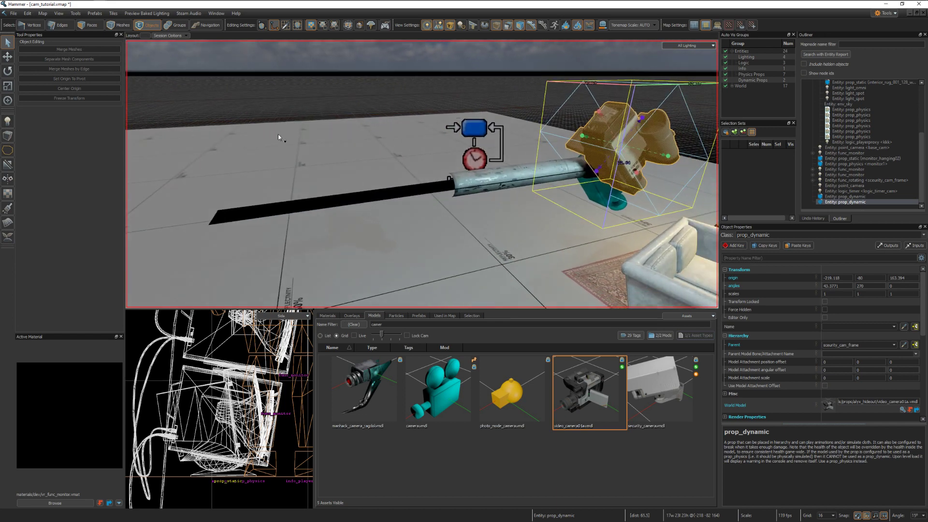
pyautogui.click(355, 197)
pyautogui.click(307, 87)
pyautogui.moveTo(382, 130); pyautogui.dragTo(700, 292, button='right')
pyautogui.click(445, 196)
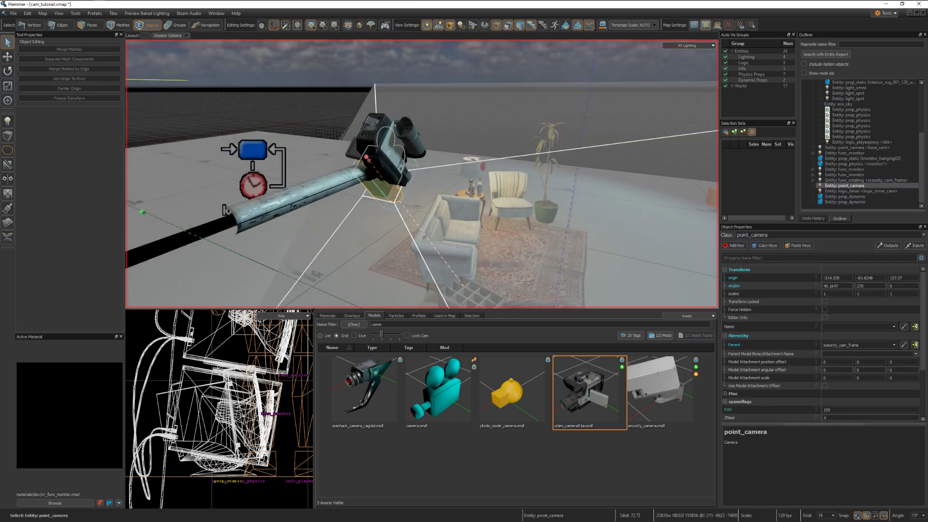
pyautogui.moveTo(422, 174); pyautogui.dragTo(422, 174, button='right')
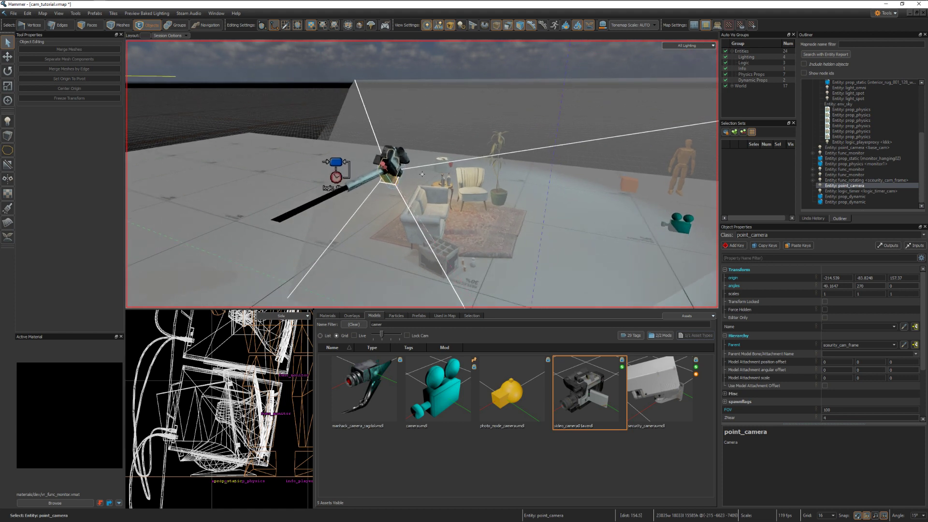
pyautogui.click(838, 326)
pyautogui.write('security_cam')
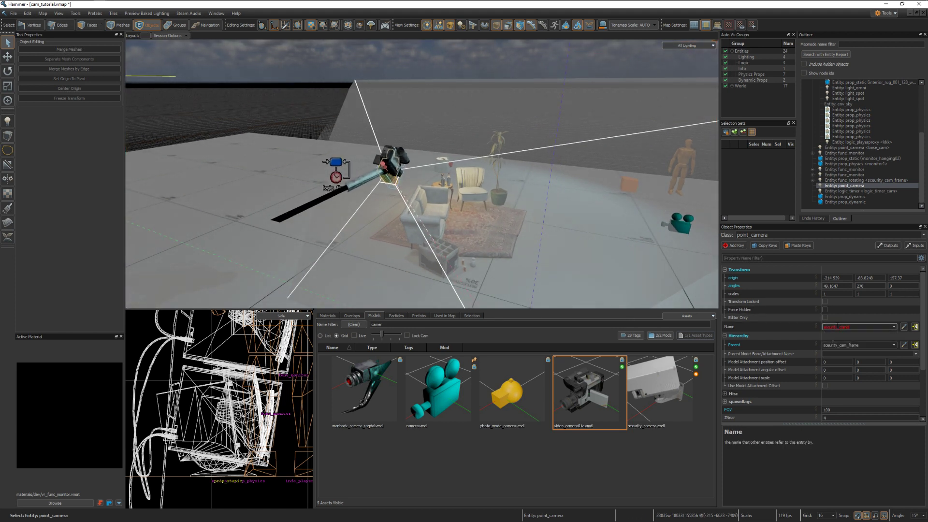
pyautogui.press('Return')
# Step: Set security_camera as the target camera of the func_monitor on the small separate monitor
pyautogui.moveTo(543, 164)
pyautogui.mouseDown(button='right')
pyautogui.moveTo(643, 179)
pyautogui.moveTo(696, 174)
pyautogui.moveTo(544, 164)
pyautogui.mouseUp(button='right')
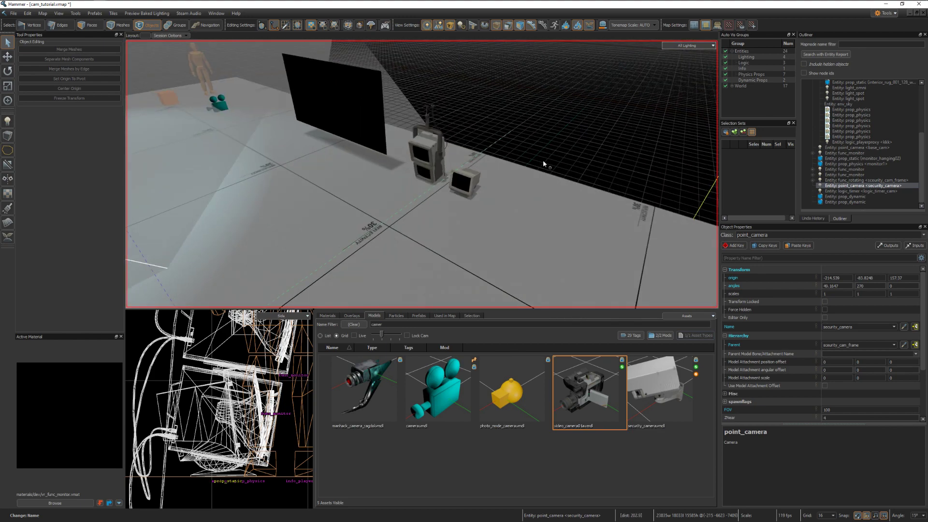
pyautogui.click(468, 184)
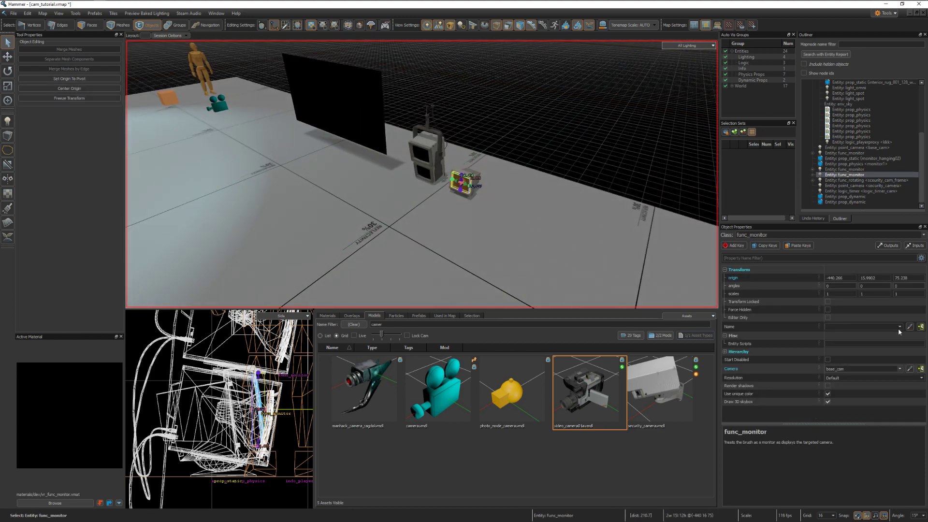
pyautogui.click(908, 371)
pyautogui.moveTo(542, 233); pyautogui.dragTo(422, 174, button='right')
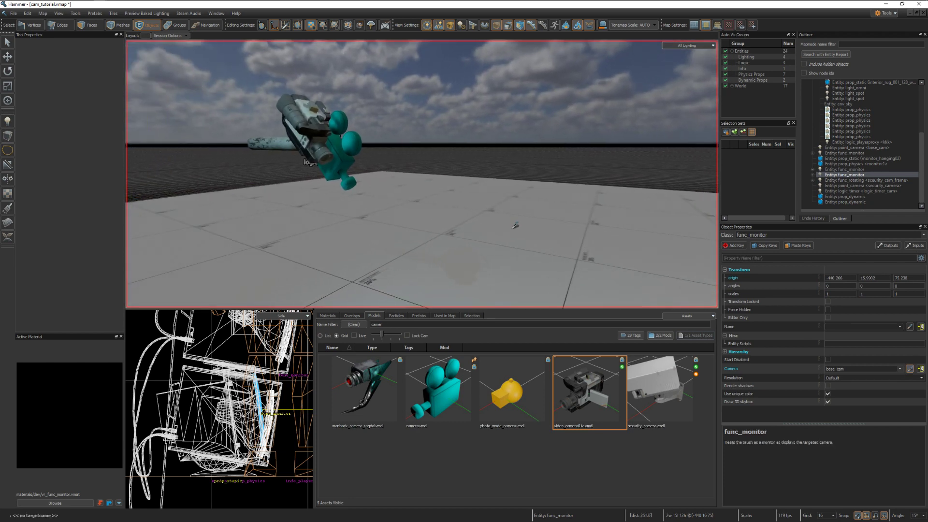
pyautogui.click(347, 174)
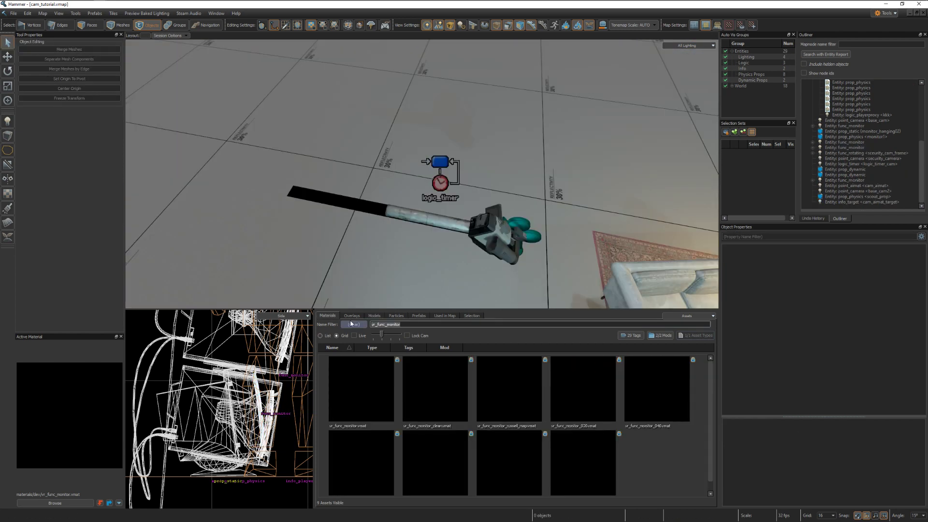
# Step: Find the toolsnodraw material and apply it to the black func_rotating frame strip
pyautogui.write('nodraw')
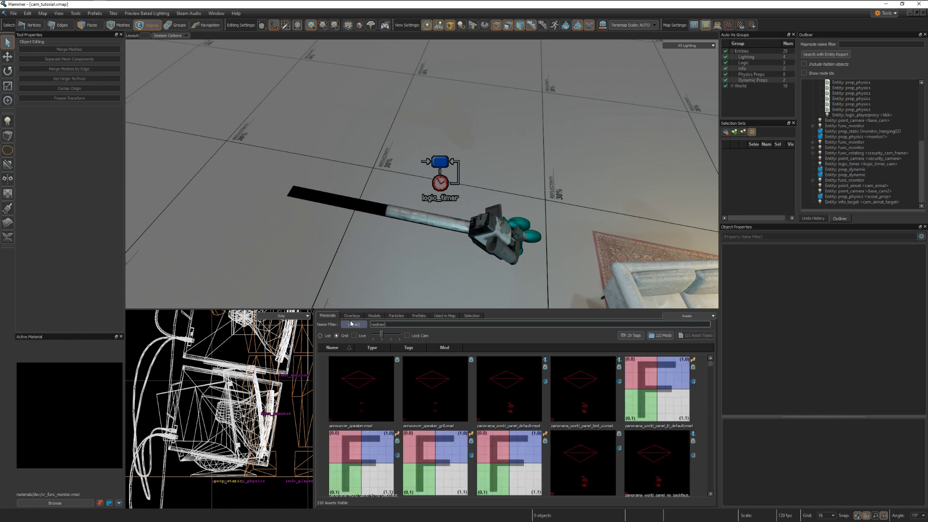
pyautogui.moveTo(365, 389); pyautogui.dragTo(357, 204)
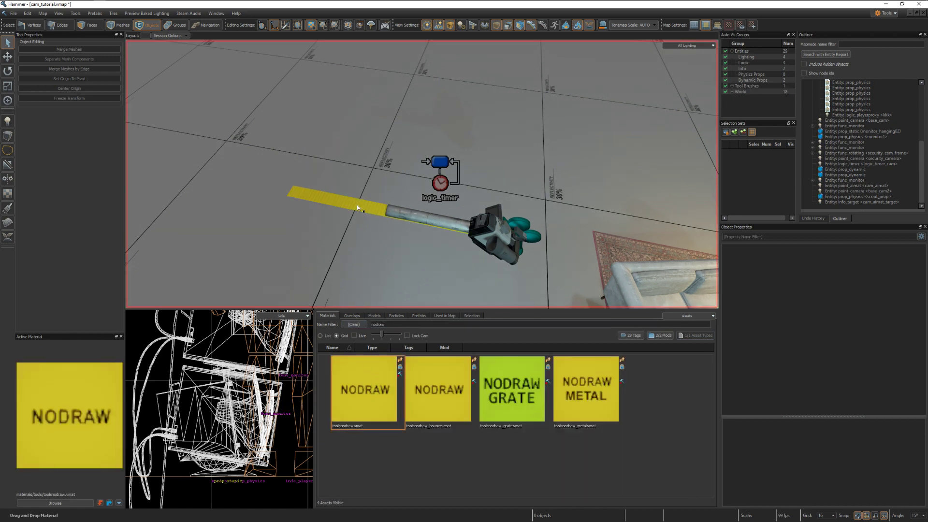
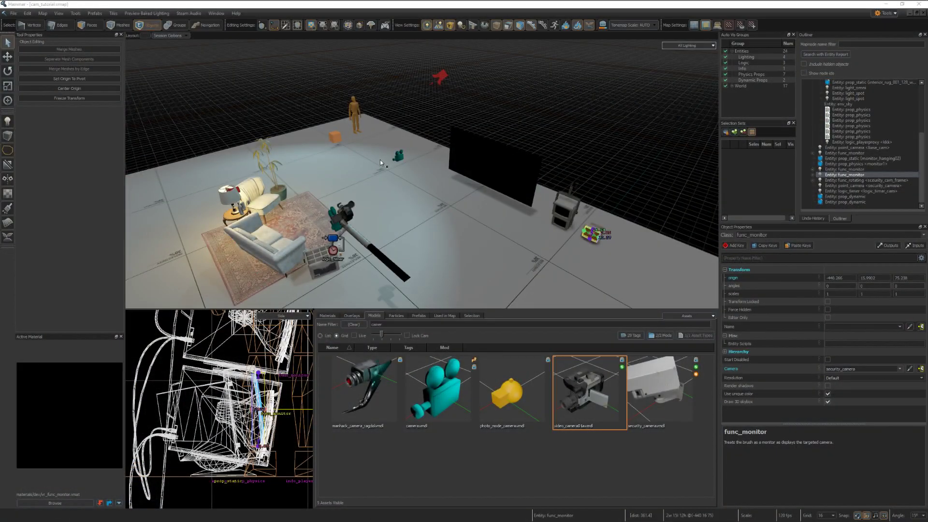
# Step: Clone the base_cam point_camera together with the large func_monitor screen about 307 units sideways, past the small monitors
pyautogui.click(400, 156)
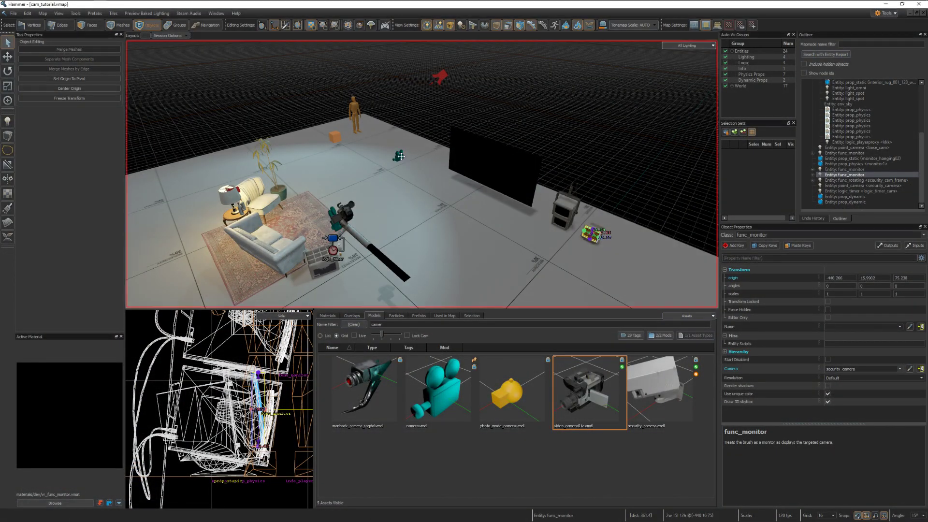
pyautogui.click(508, 102)
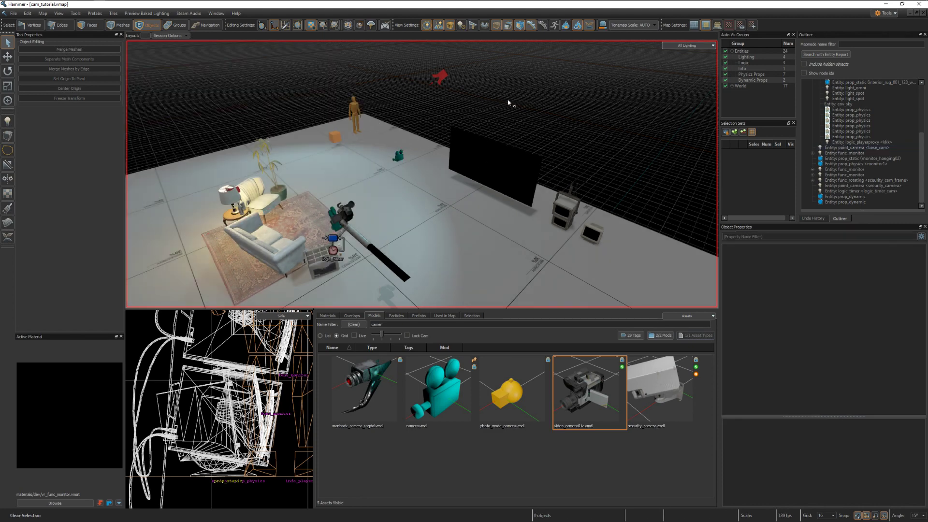
pyautogui.click(400, 156)
pyautogui.keyDown('ctrl'); pyautogui.click(479, 161); pyautogui.keyUp('ctrl')
pyautogui.moveTo(486, 105); pyautogui.dragTo(536, 105, button='right')
pyautogui.press('t')
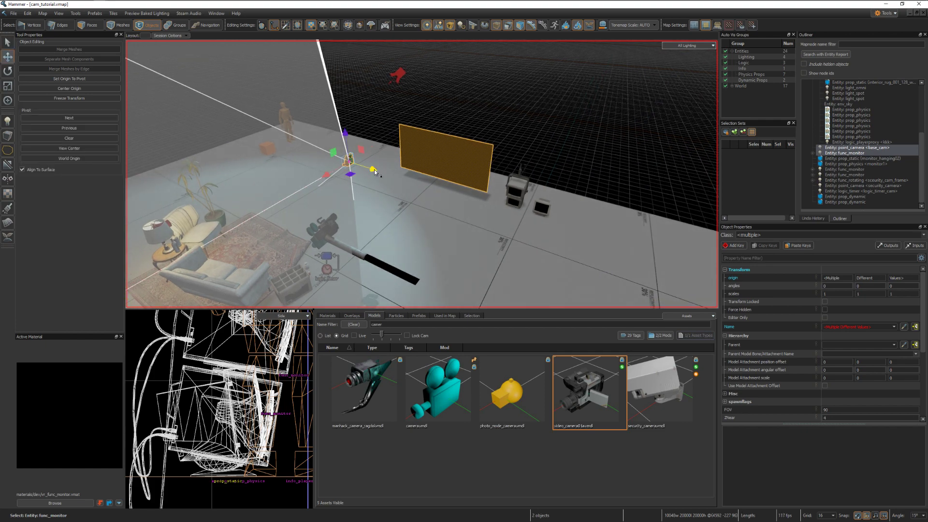
pyautogui.moveTo(374, 172)
pyautogui.keyDown('shift'); pyautogui.mouseDown()
pyautogui.moveTo(659, 259)
pyautogui.moveTo(638, 253)
pyautogui.mouseUp(); pyautogui.keyUp('shift')
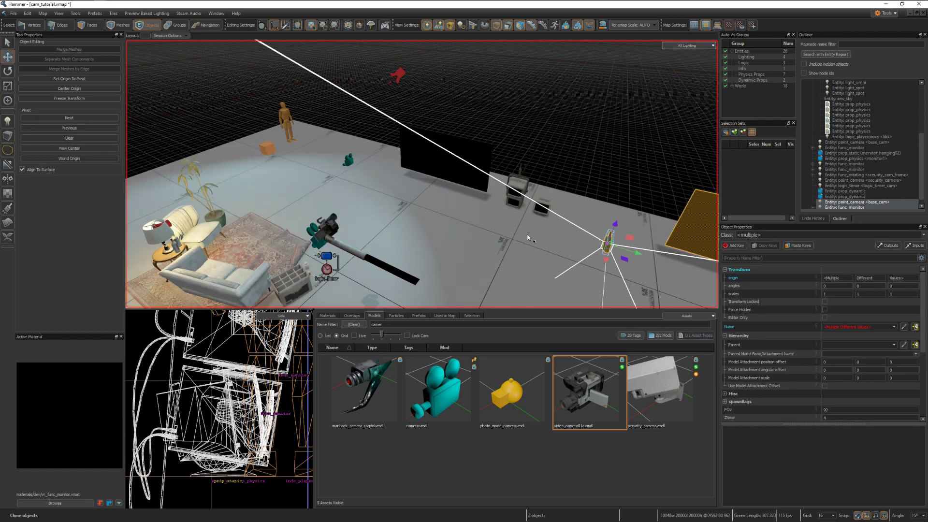
# Step: Rename the cloned point_camera in front of the small monitors to base_cam2 and inspect the cloned func_monitor's camera setting
pyautogui.moveTo(528, 237); pyautogui.dragTo(422, 174, button='right')
pyautogui.scroll(-3, 422, 174)
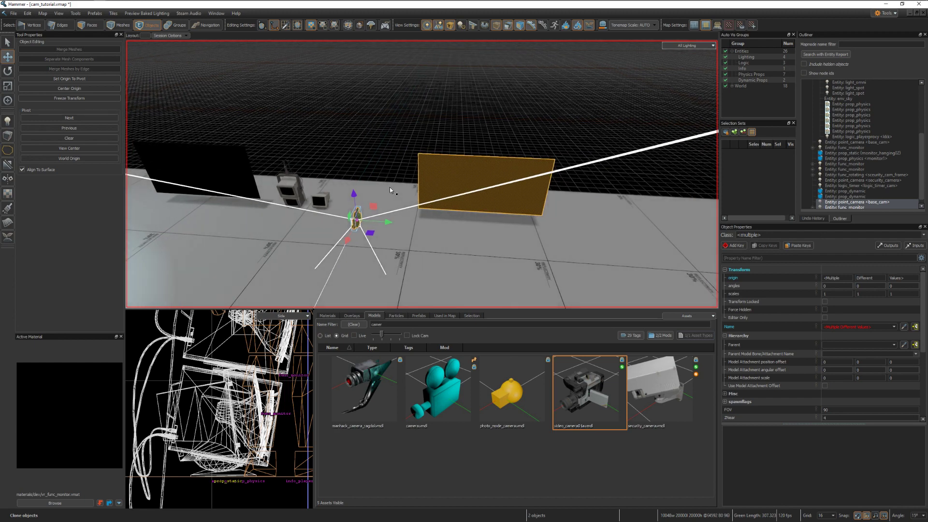
pyautogui.click(405, 141)
pyautogui.moveTo(404, 141); pyautogui.dragTo(422, 174, button='right')
pyautogui.hotkey('shift', 's')
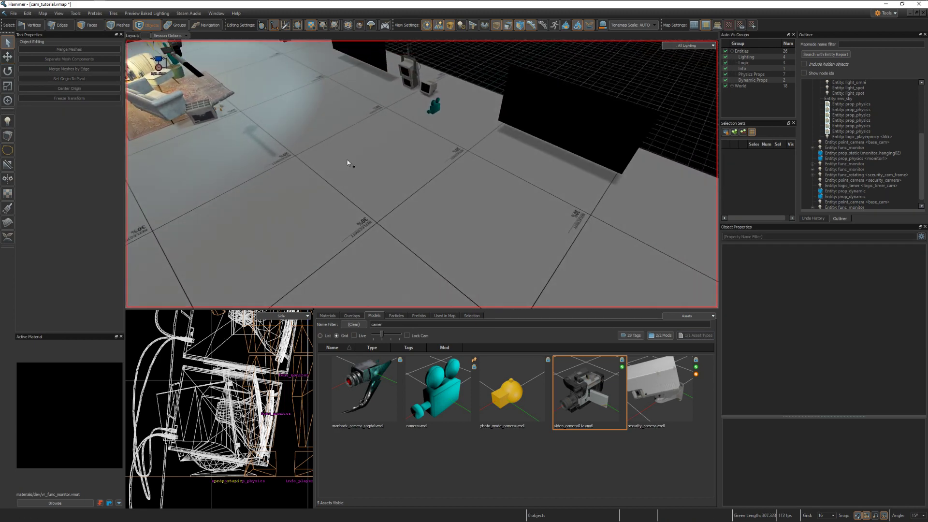
pyautogui.click(433, 110)
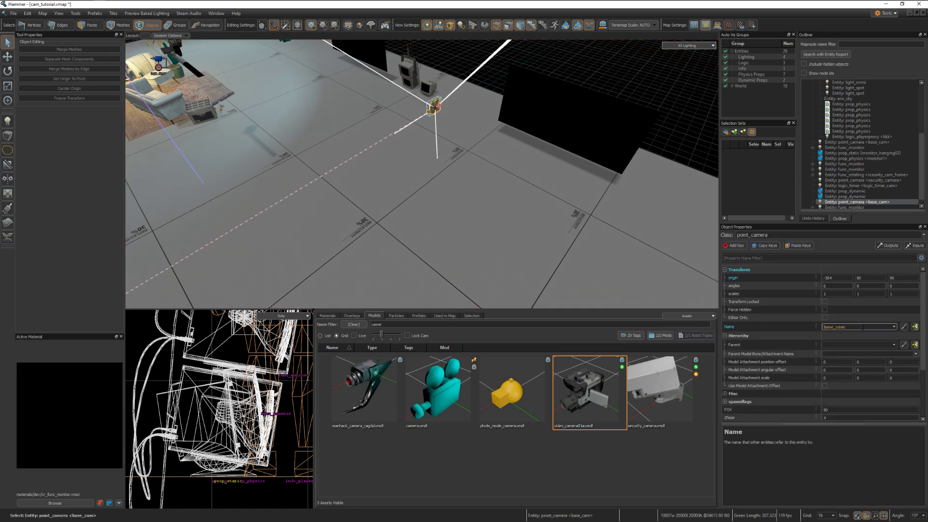
pyautogui.click(575, 121)
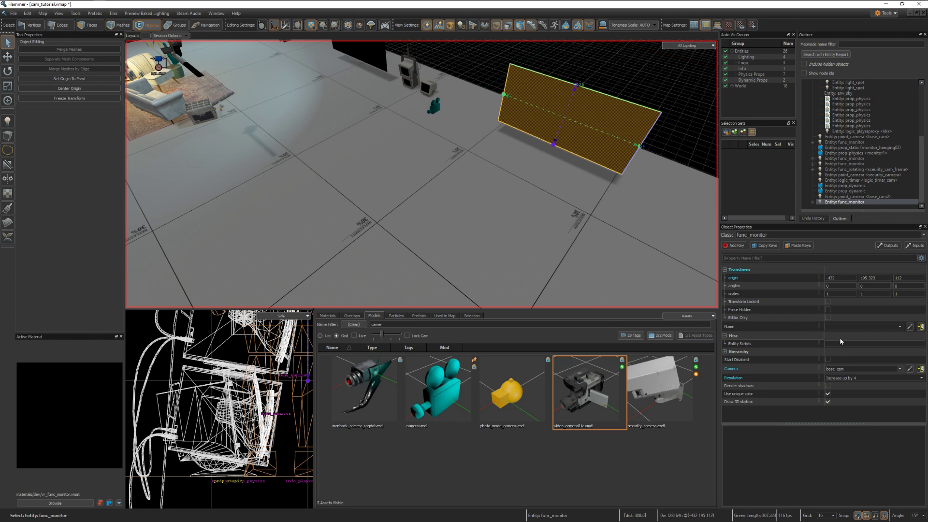
pyautogui.press('Escape')
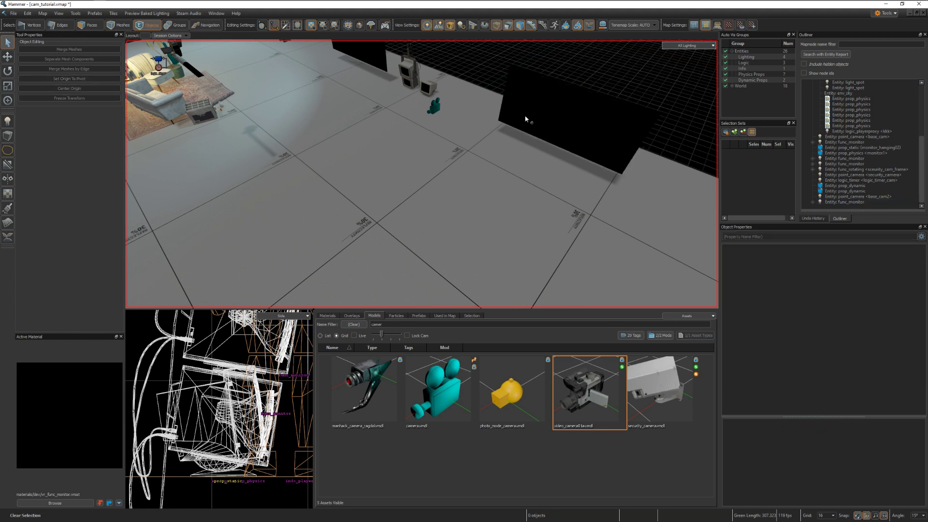
# Step: Place a point_aimat entity on the floor in front of the cloned screen
pyautogui.click(7, 121)
pyautogui.click(56, 55)
pyautogui.write('a')
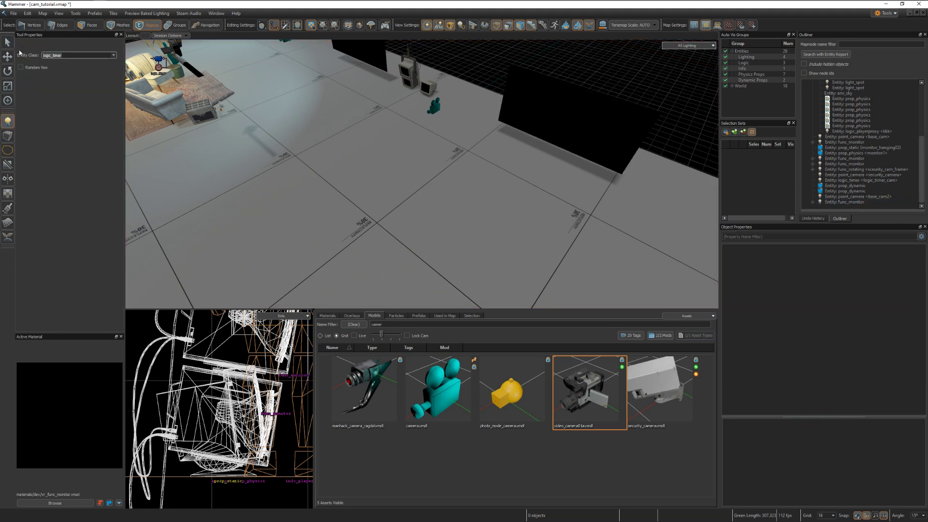
pyautogui.write('im')
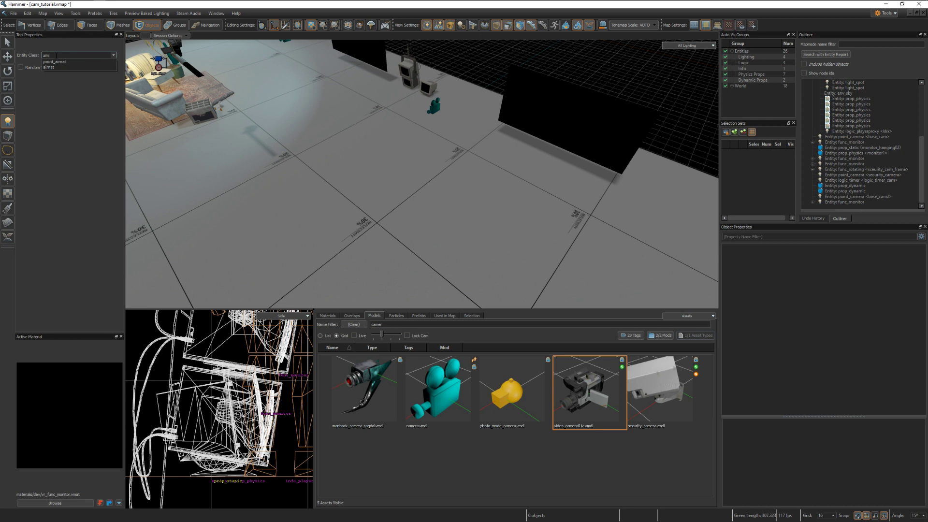
pyautogui.click(56, 63)
pyautogui.click(467, 234)
pyautogui.press('w')
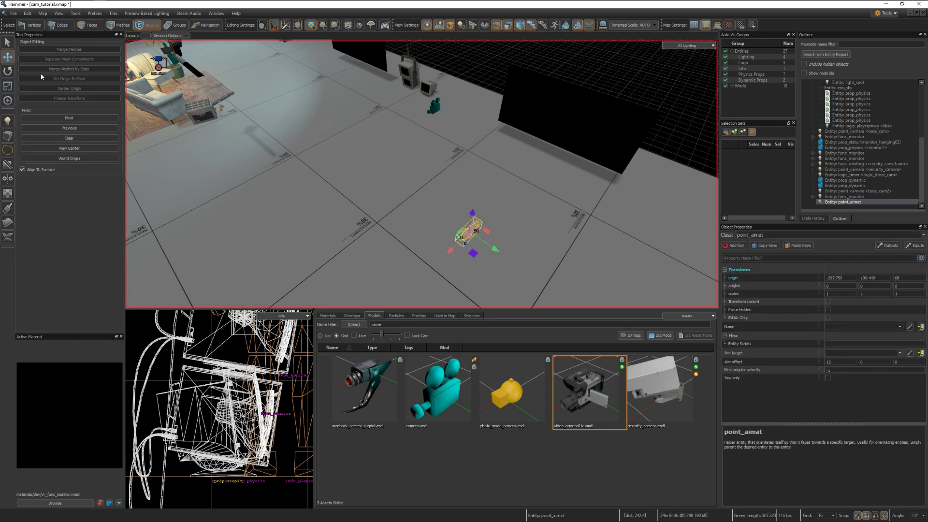
# Step: Raise the point_aimat above the floor and reposition it at about -266, 126, 100
pyautogui.moveTo(466, 223); pyautogui.dragTo(496, 202)
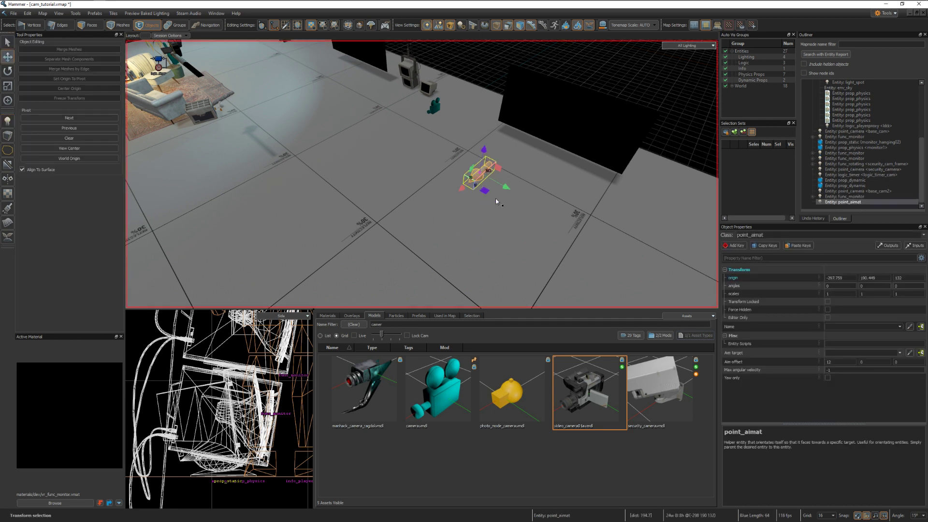
pyautogui.moveTo(474, 172); pyautogui.dragTo(378, 163)
pyautogui.click(407, 133)
pyautogui.moveTo(378, 163); pyautogui.dragTo(422, 203, button='right')
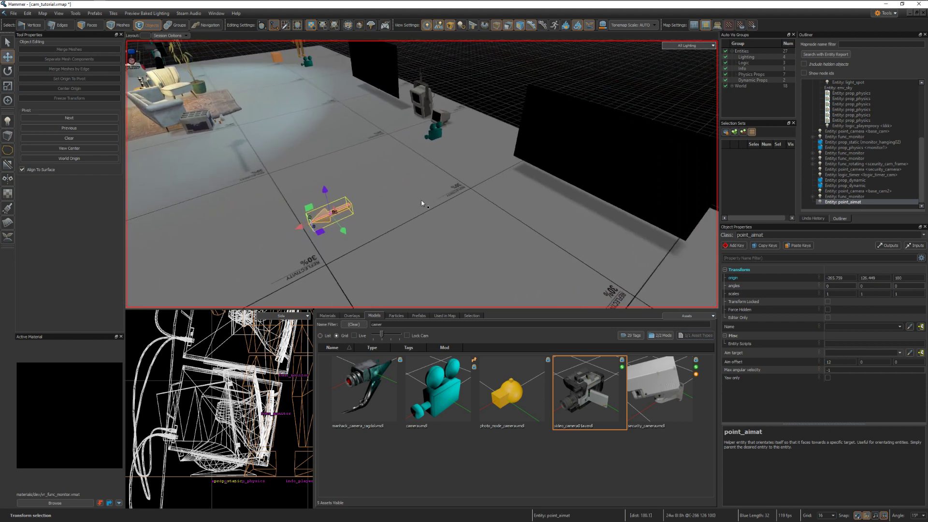
# Step: Move the base_cam2 point_camera over to the point_aimat and delete the surplus camera copy
pyautogui.click(434, 139)
pyautogui.moveTo(456, 145); pyautogui.dragTo(512, 176)
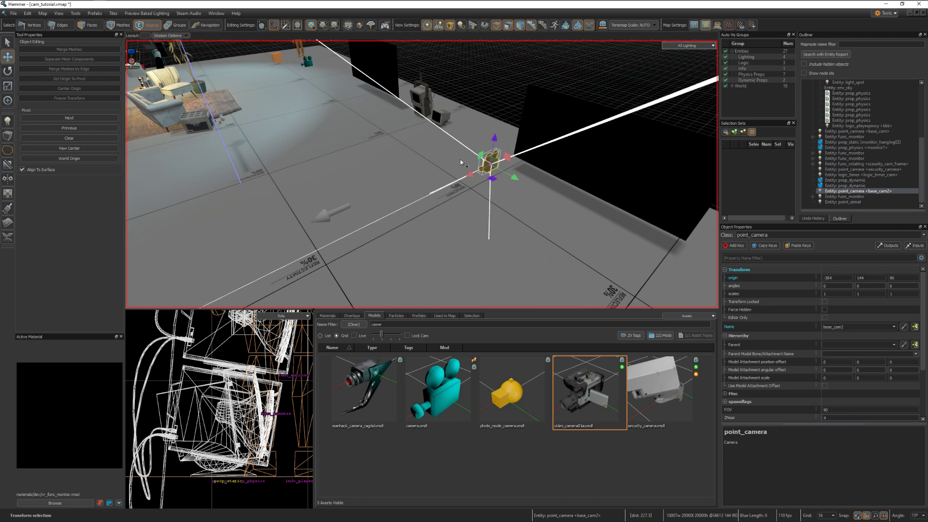
pyautogui.moveTo(471, 177); pyautogui.dragTo(344, 207)
pyautogui.press('space')
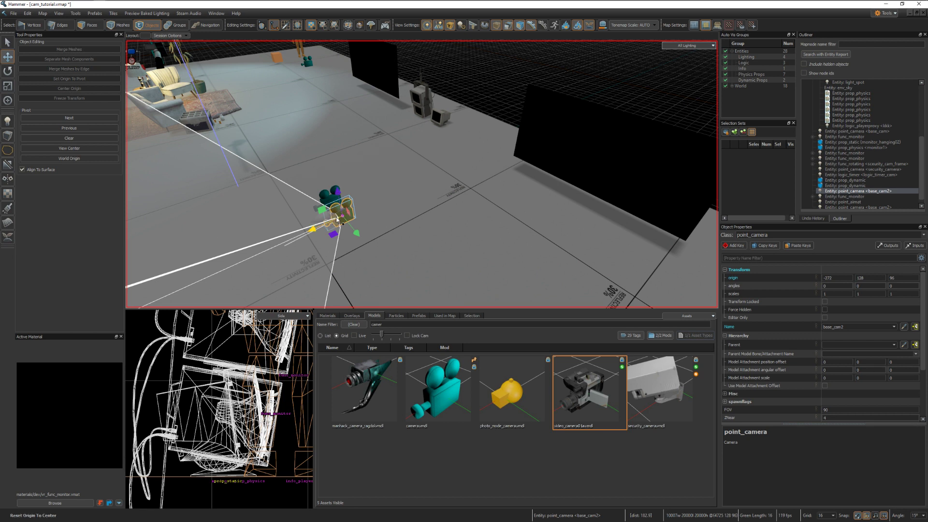
pyautogui.press('Delete')
pyautogui.click(335, 214)
pyautogui.moveTo(343, 227); pyautogui.dragTo(324, 211)
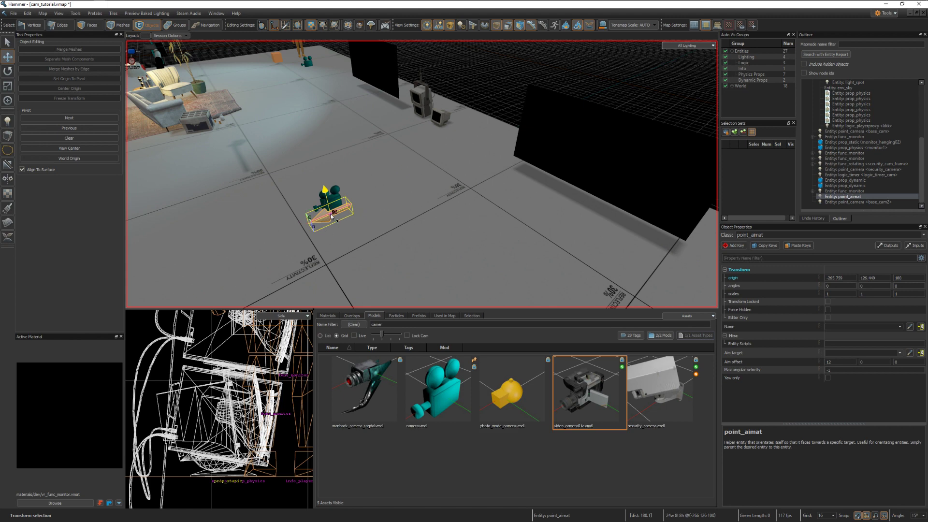
# Step: Align the base_cam2 point_camera with the back of the point_aimat, at about -272, 126.5, 100.5
pyautogui.click(333, 205)
pyautogui.moveTo(334, 205); pyautogui.dragTo(312, 231)
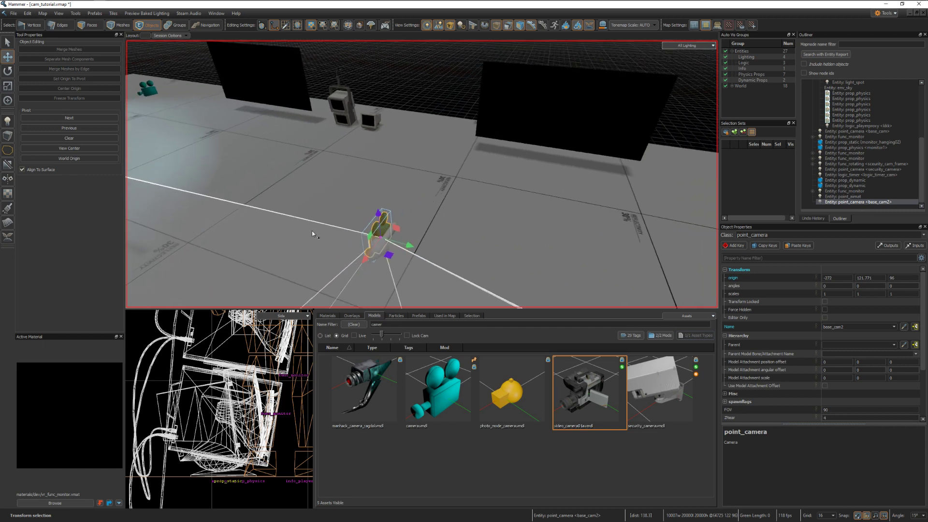
pyautogui.click(412, 124)
pyautogui.moveTo(412, 124); pyautogui.dragTo(401, 171, button='right')
pyautogui.click(418, 178)
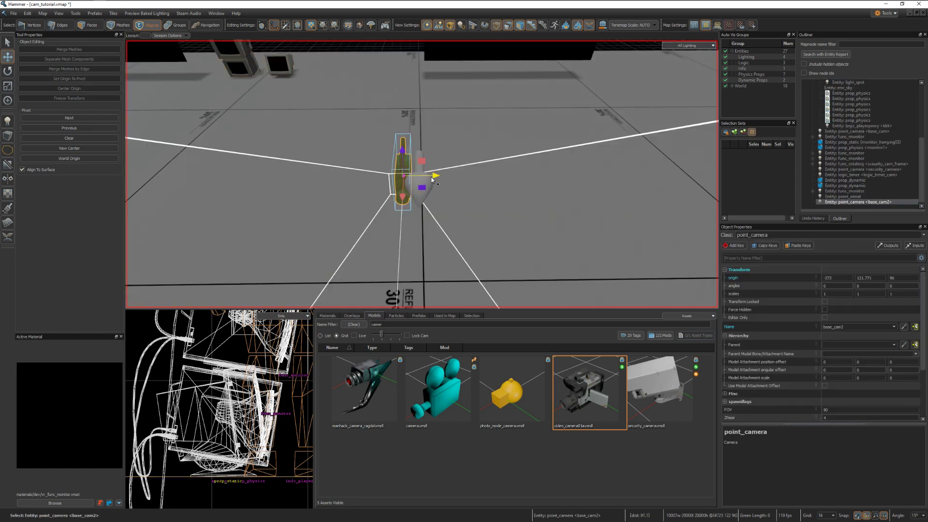
pyautogui.moveTo(420, 179); pyautogui.dragTo(420, 137)
pyautogui.moveTo(415, 162); pyautogui.dragTo(422, 174, button='right')
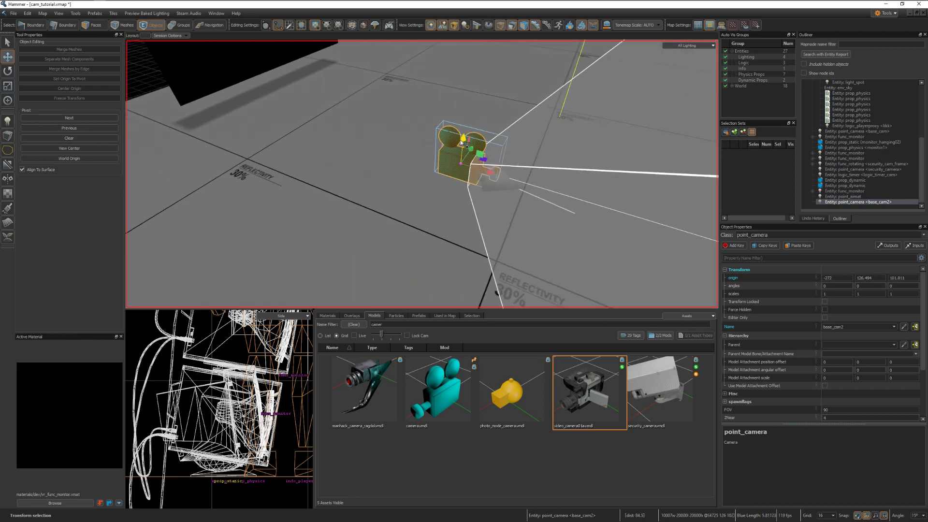
pyautogui.keyDown('ctrl'); pyautogui.moveTo(462, 164); pyautogui.dragTo(461, 168); pyautogui.keyUp('ctrl')
# Step: Name the point_aimat entity cam_aimat
pyautogui.click(265, 154)
pyautogui.moveTo(265, 154); pyautogui.dragTo(346, 164, button='right')
pyautogui.keyDown('alt'); pyautogui.moveTo(346, 164); pyautogui.dragTo(445, 196); pyautogui.keyUp('alt')
pyautogui.click(445, 196)
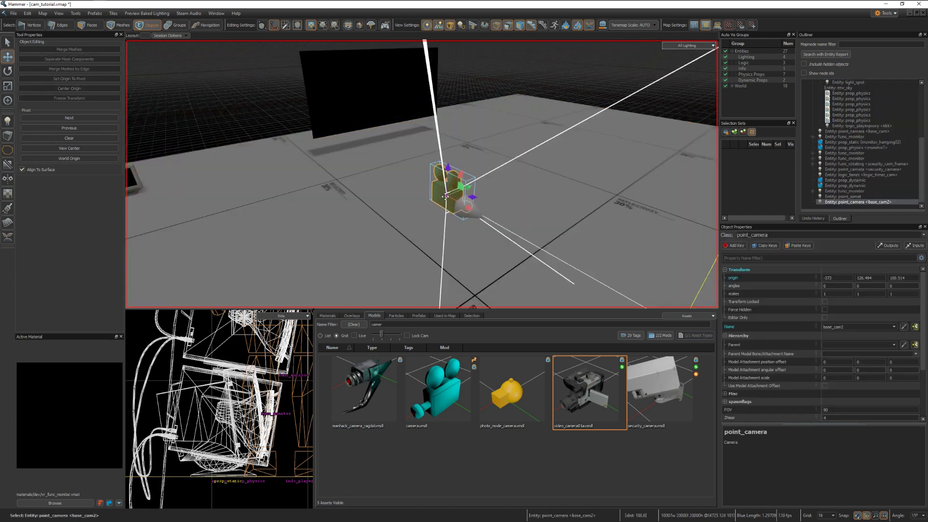
pyautogui.click(478, 218)
pyautogui.click(845, 327)
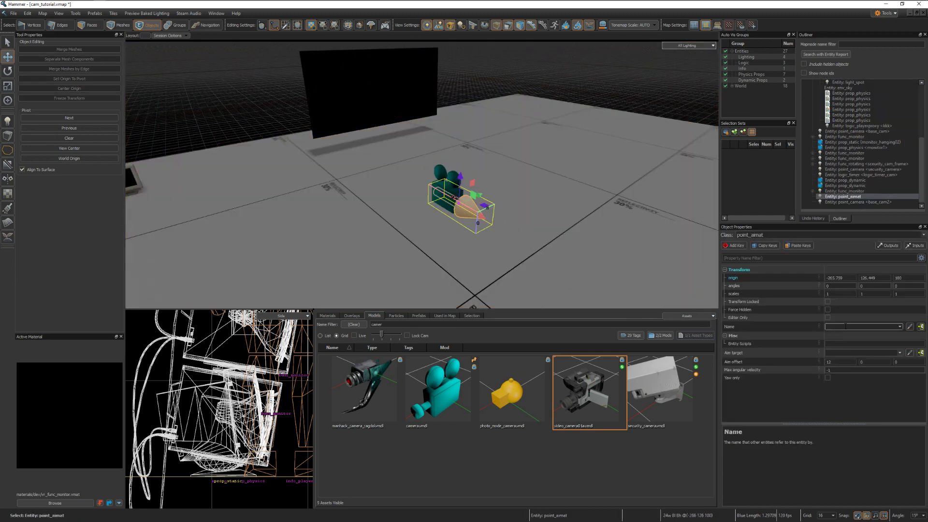
pyautogui.write('cam_aimat')
pyautogui.press('Return')
# Step: Parent the base_cam2 point_camera to cam_aimat and save the map
pyautogui.click(444, 186)
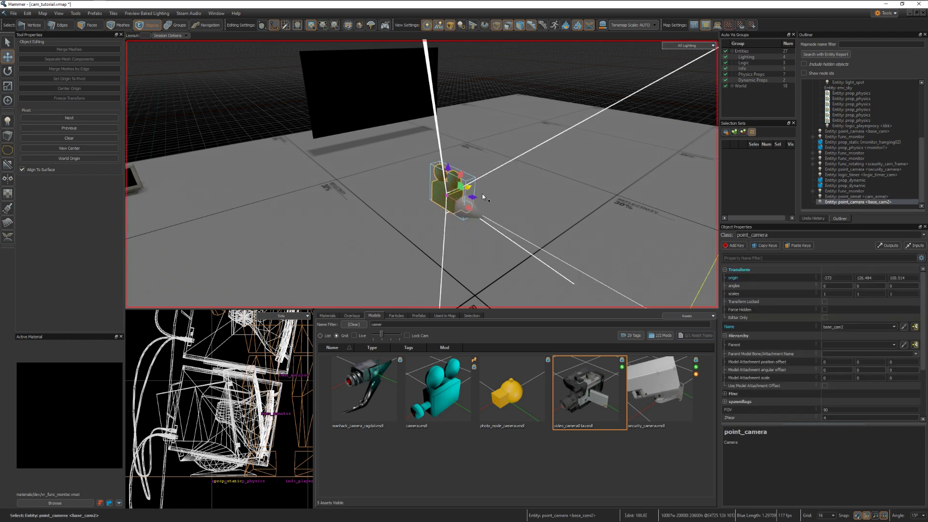
pyautogui.click(905, 344)
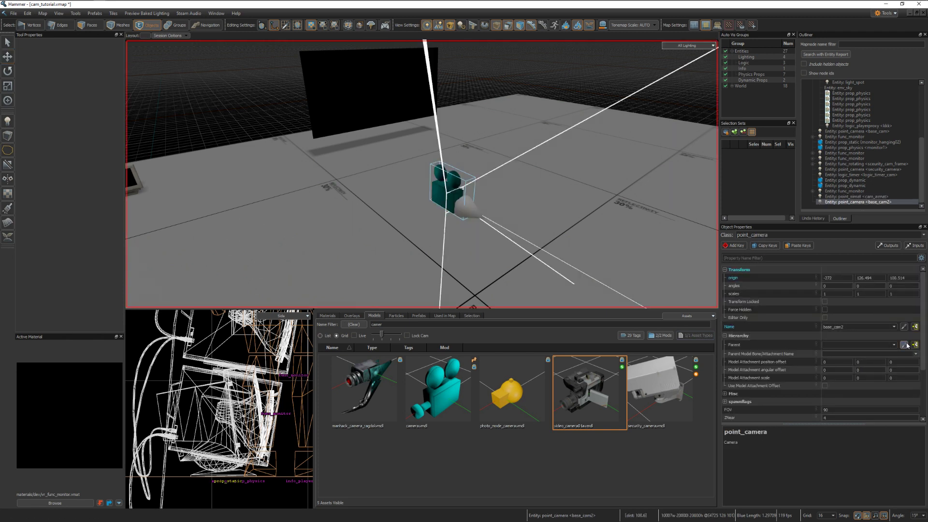
pyautogui.click(468, 205)
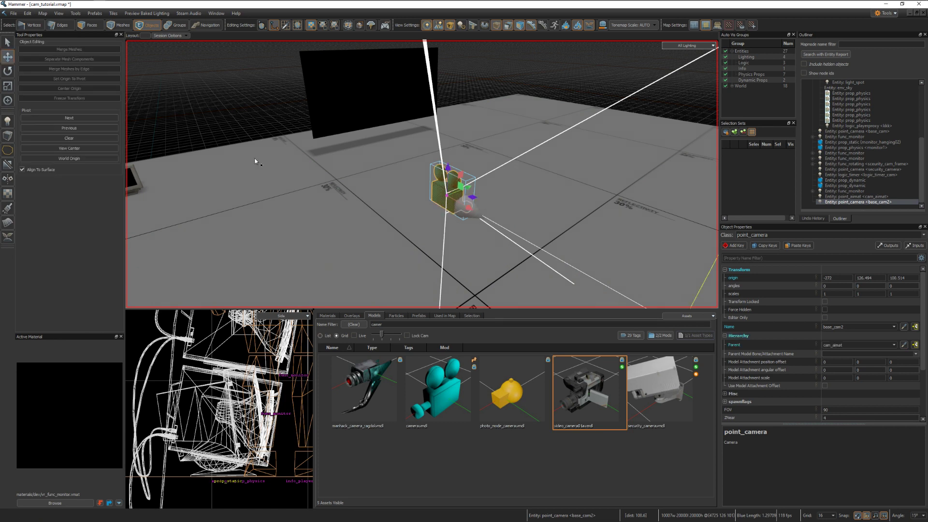
pyautogui.hotkey('ctrl', 's')
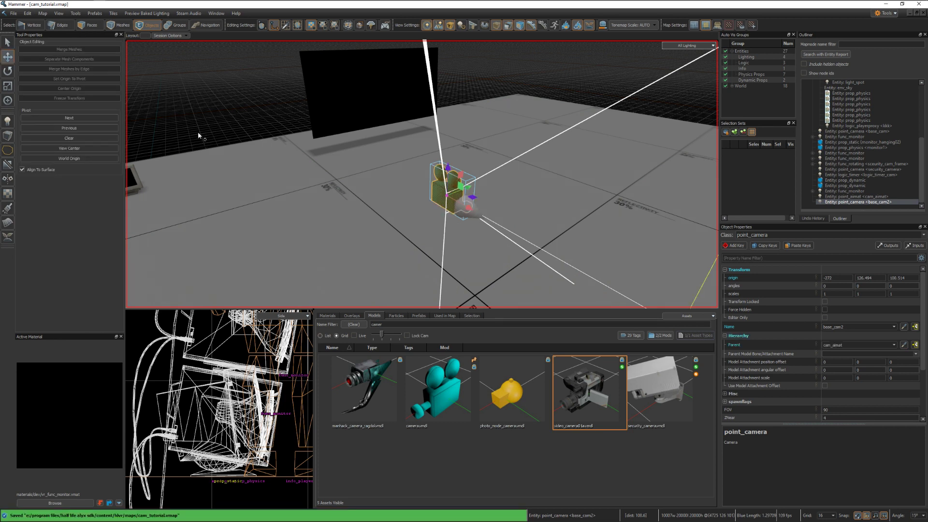
# Step: Find the figurine_scout model and place it on the floor in front of the cloned screen at -336, 208, 64
pyautogui.click(470, 215)
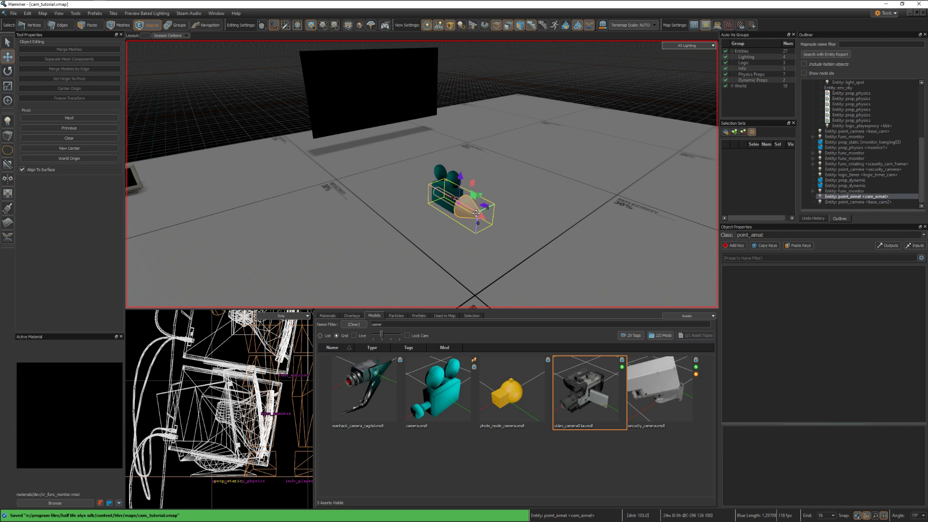
pyautogui.click(8, 123)
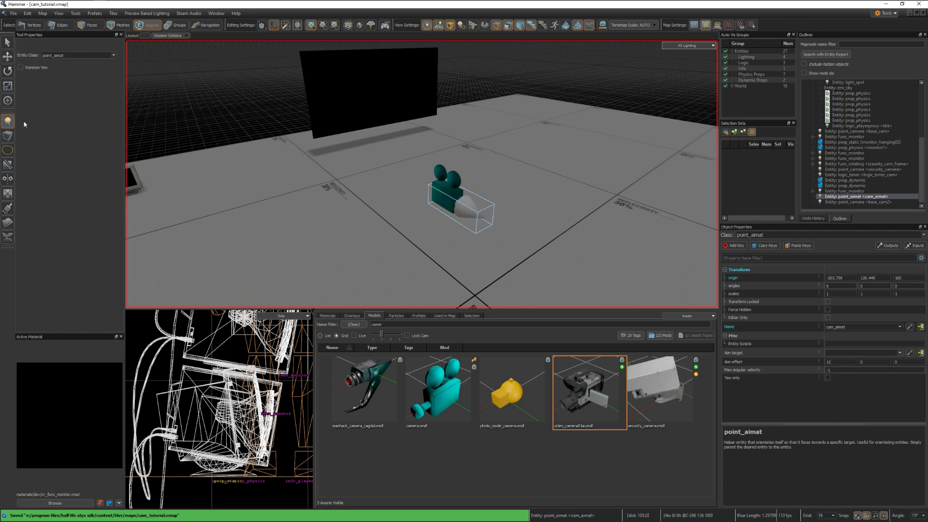
pyautogui.click(386, 324)
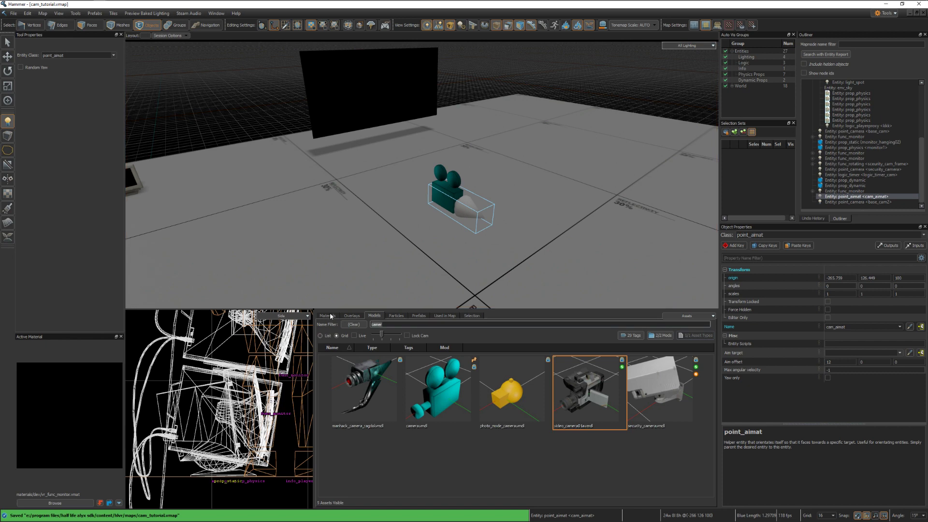
pyautogui.write('scou')
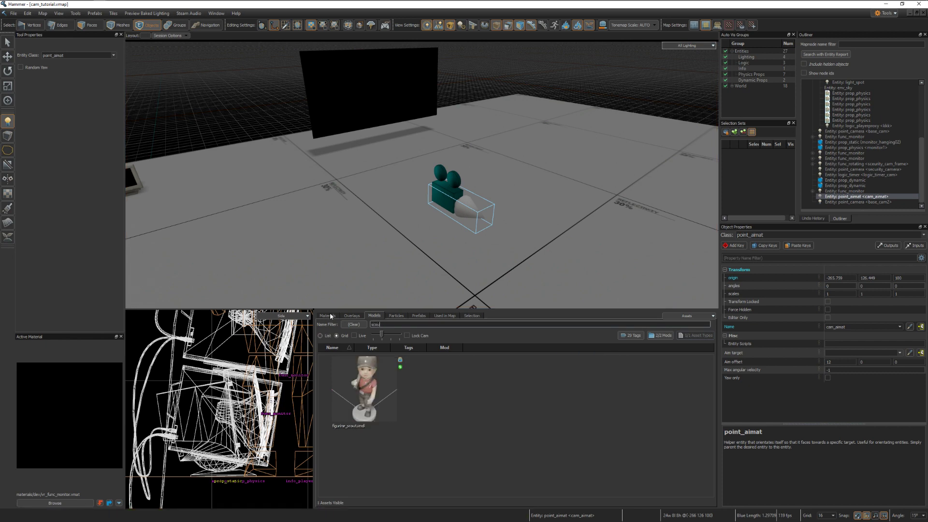
pyautogui.moveTo(370, 382); pyautogui.dragTo(489, 156)
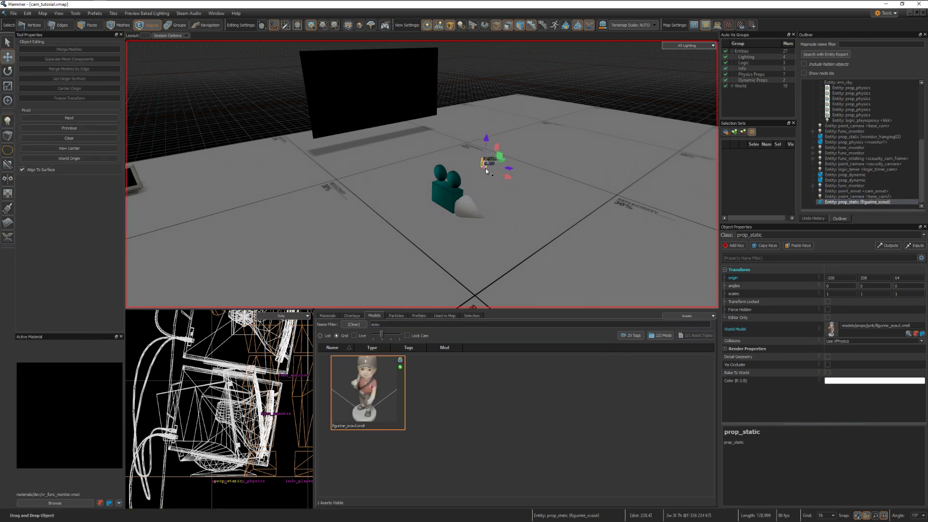
pyautogui.moveTo(422, 174); pyautogui.dragTo(533, 198, button='right')
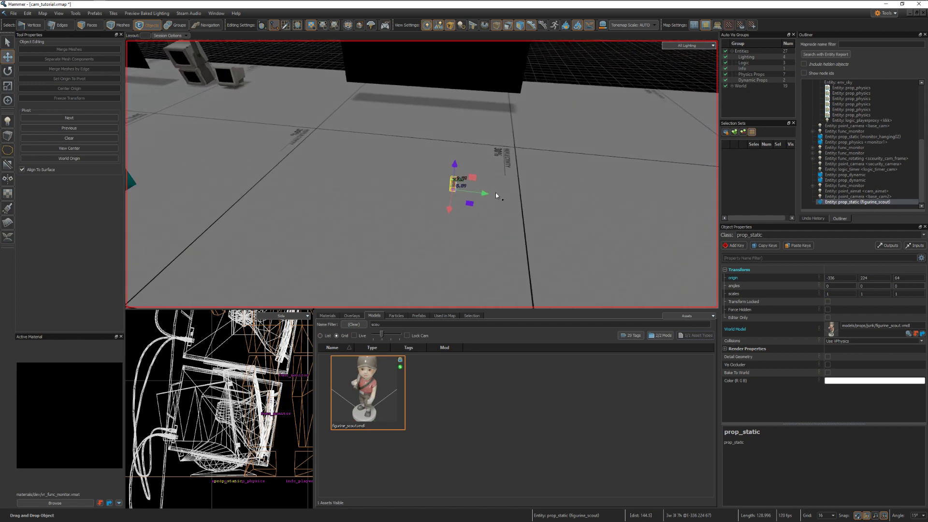
pyautogui.moveTo(497, 195); pyautogui.dragTo(453, 190)
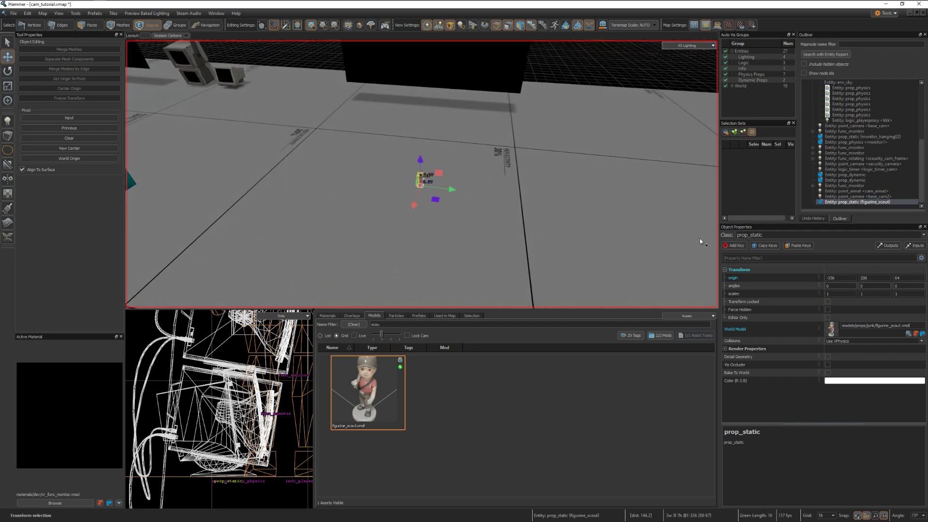
# Step: Change the scout figurine's entity class to prop_physics
pyautogui.click(754, 235)
pyautogui.press('BackSpace')
pyautogui.press('BackSpace')
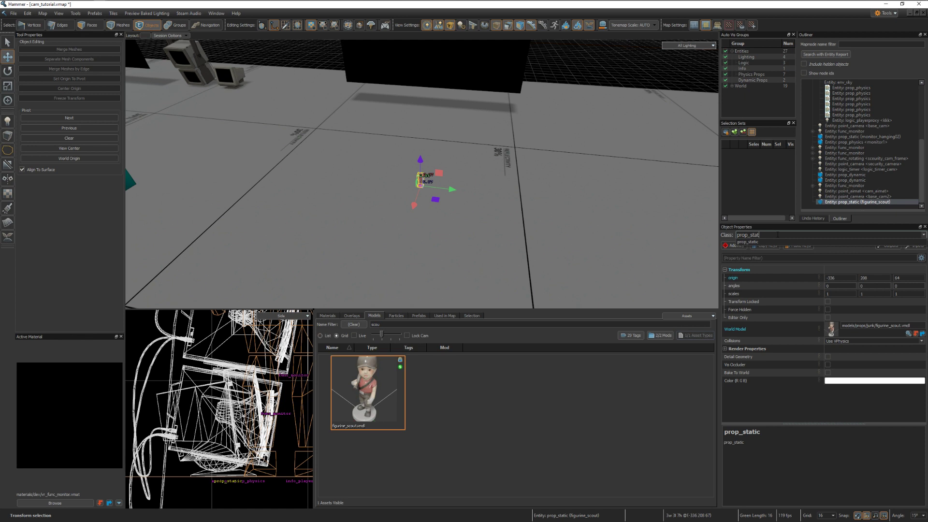
pyautogui.press('BackSpace')
pyautogui.write('physic')
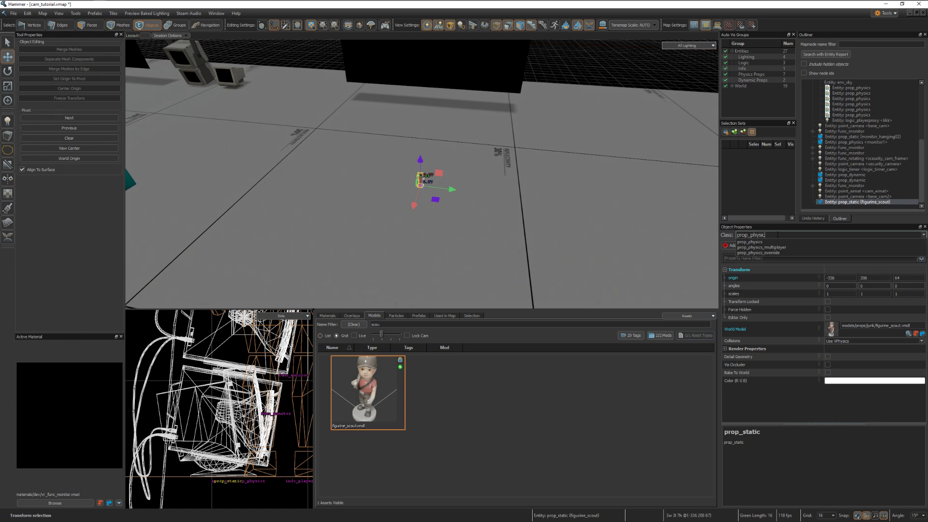
pyautogui.write('s')
pyautogui.press('Return')
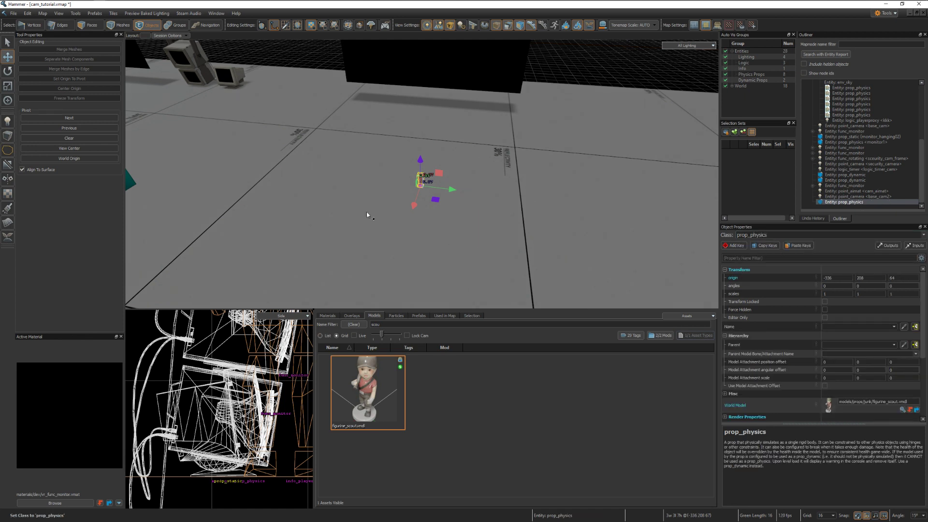
# Step: Place an info_target entity on the scout figurine
pyautogui.click(7, 120)
pyautogui.click(63, 55)
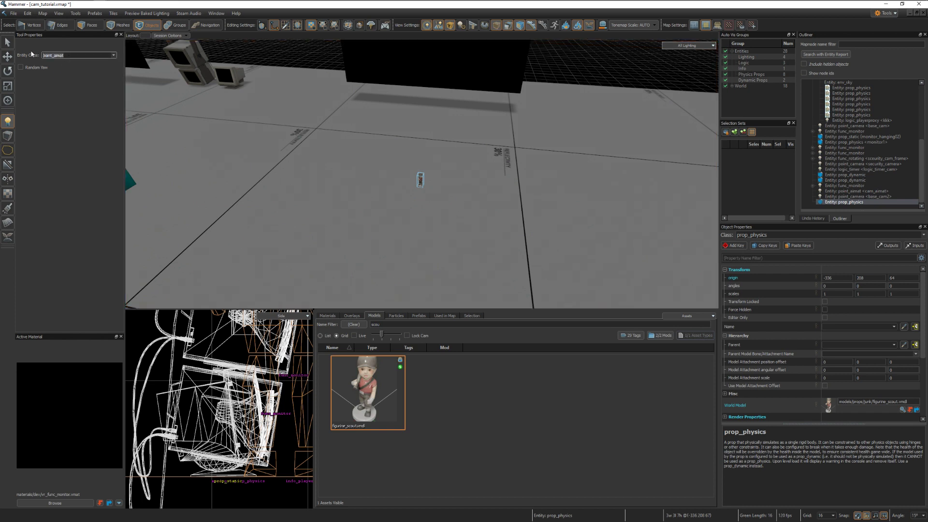
pyautogui.write('infro')
pyautogui.press('BackSpace')
pyautogui.write('o_ta')
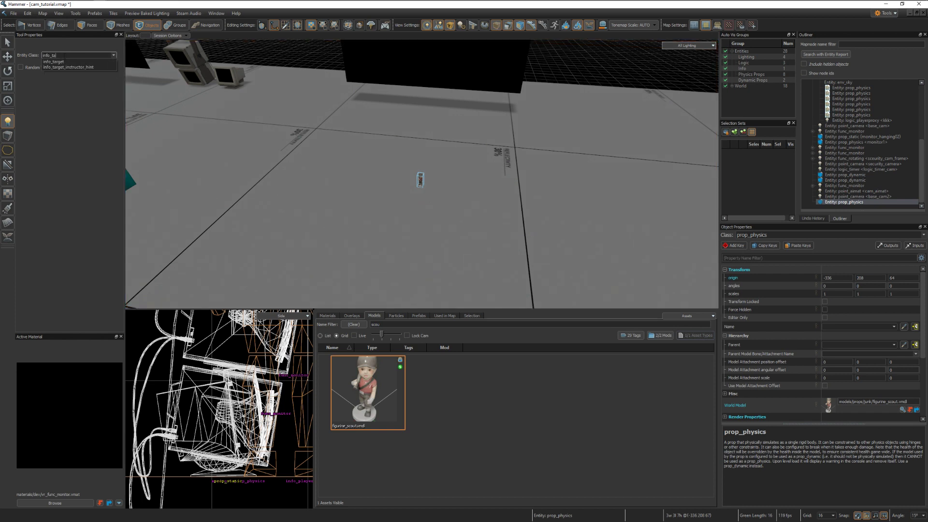
pyautogui.click(67, 62)
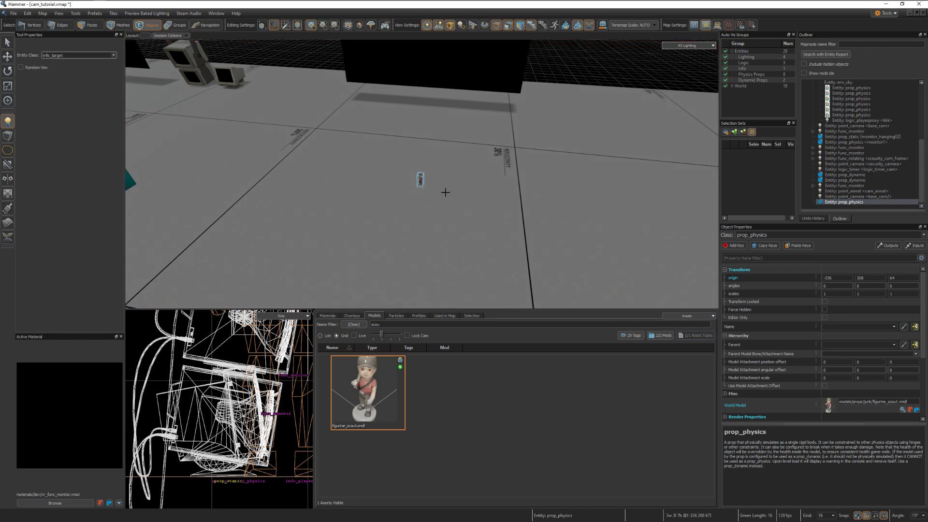
pyautogui.press('f')
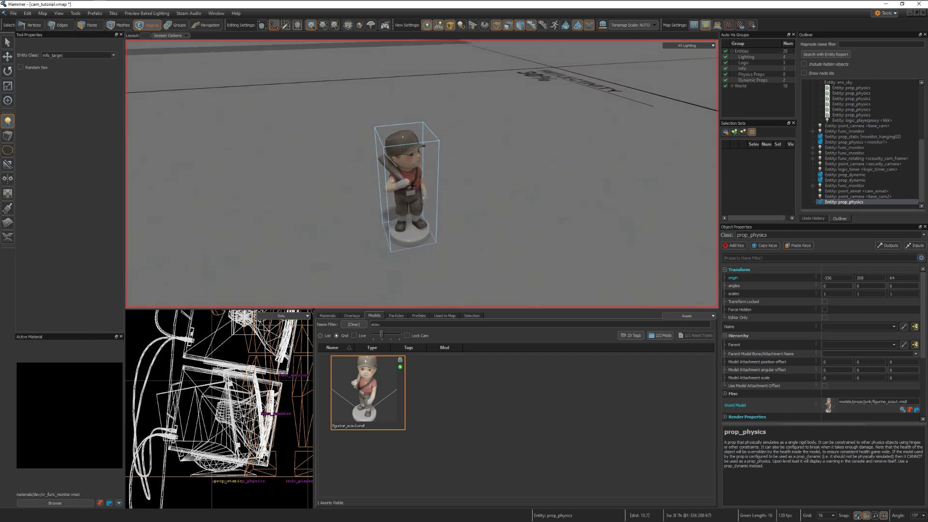
pyautogui.click(411, 190)
pyautogui.press('f')
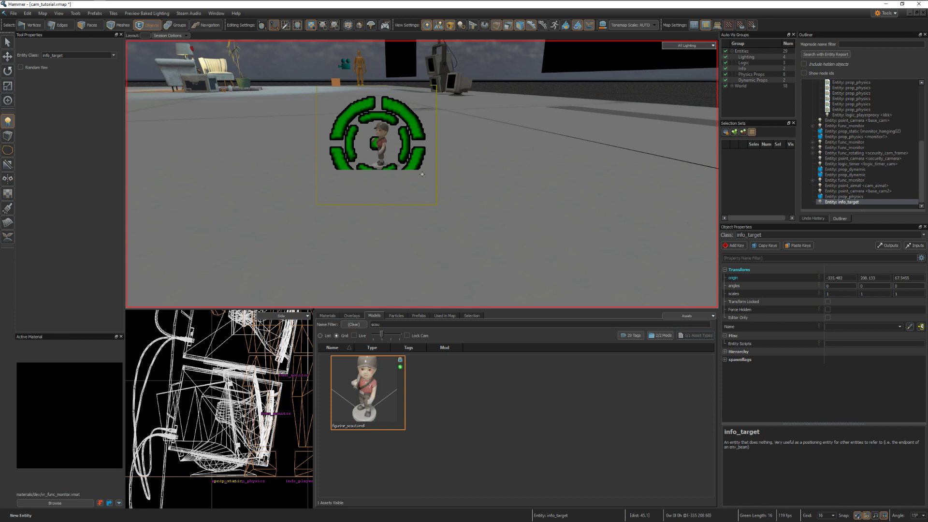
# Step: Move the info_target to the scout figurine's head, at about -336, 208, 69
pyautogui.click(10, 57)
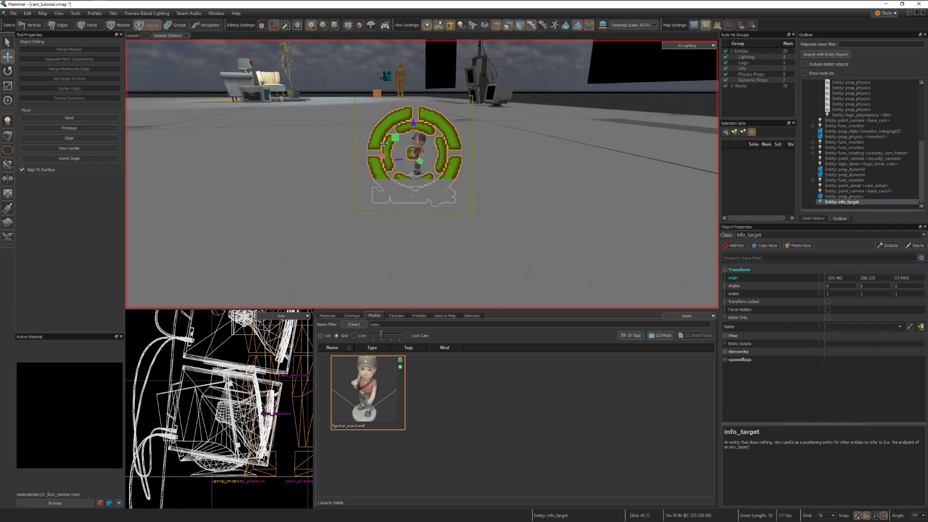
pyautogui.moveTo(390, 157); pyautogui.dragTo(417, 116)
pyautogui.moveTo(412, 172); pyautogui.dragTo(556, 160, button='right')
pyautogui.press('a')
pyautogui.click(7, 42)
pyautogui.press('w')
# Step: Name the info_target entity cam_aimat_target
pyautogui.click(841, 327)
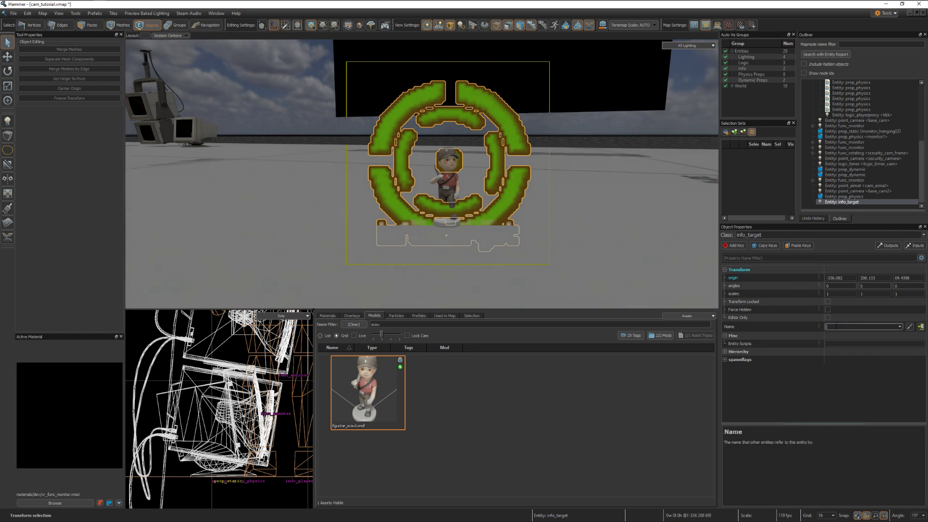
pyautogui.write('cam_aimat')
pyautogui.press('Return')
pyautogui.press('Return')
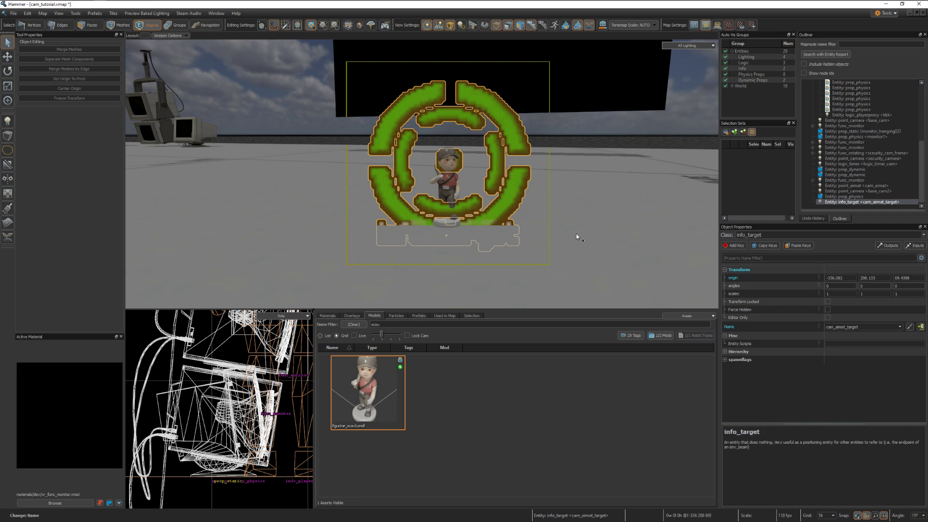
# Step: Parent cam_aimat_target to the scout figurine, giving the figurine the name scout_prop
pyautogui.keyDown('alt'); pyautogui.moveTo(576, 237); pyautogui.dragTo(492, 204); pyautogui.keyUp('alt')
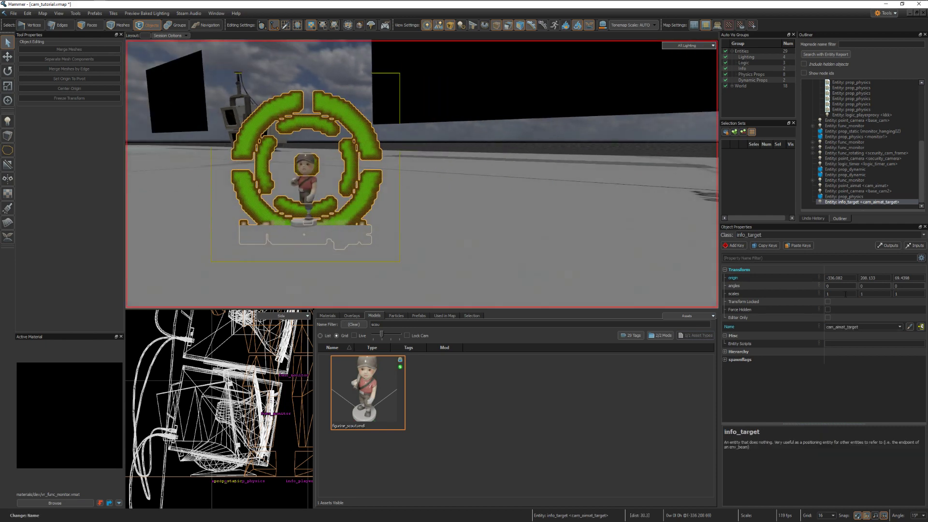
pyautogui.click(738, 352)
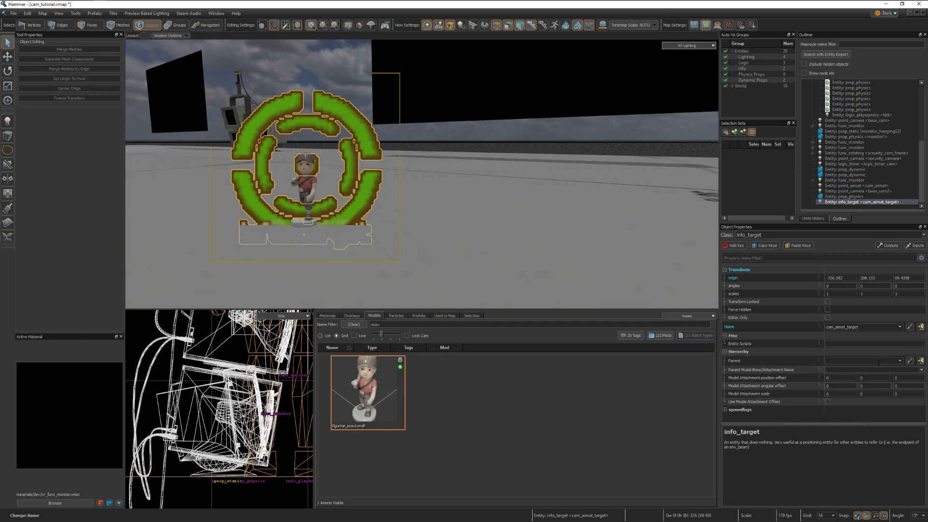
pyautogui.click(306, 178)
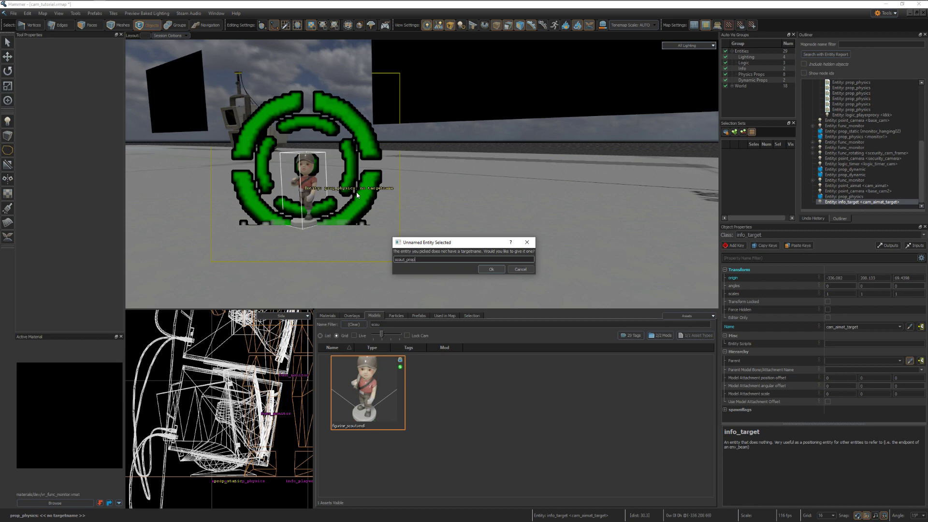
pyautogui.press('Return')
# Step: Set the aim target of the cam_aimat point_aimat to cam_aimat_target and save the map
pyautogui.press('s')
pyautogui.moveTo(323, 163); pyautogui.dragTo(422, 174, button='right')
pyautogui.click(432, 213)
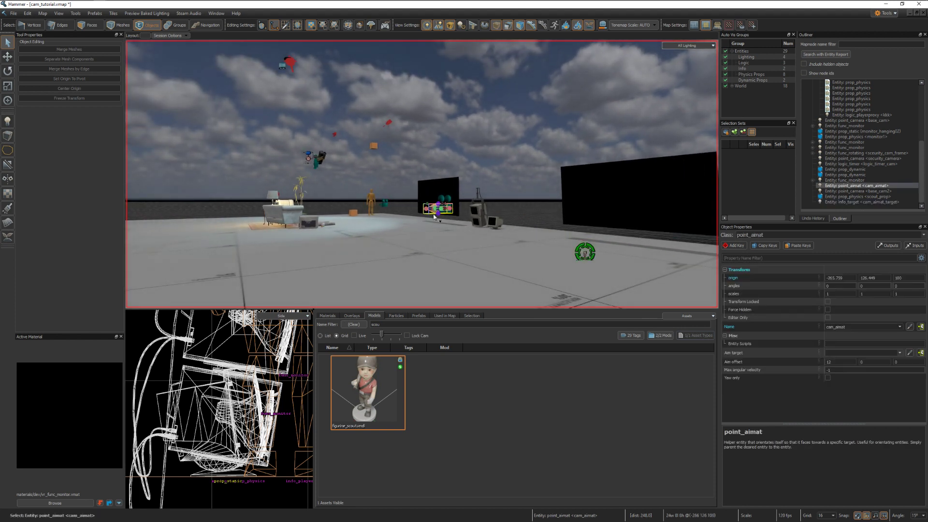
pyautogui.click(909, 353)
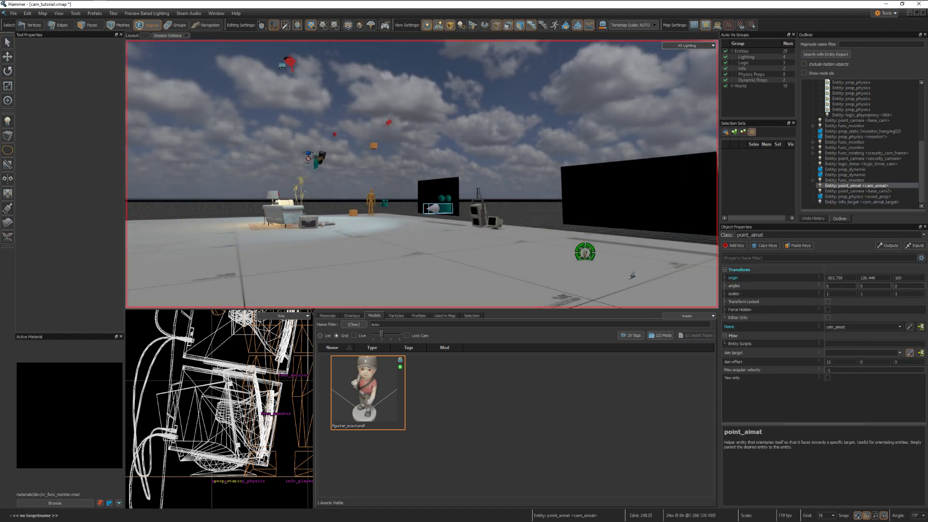
pyautogui.click(587, 247)
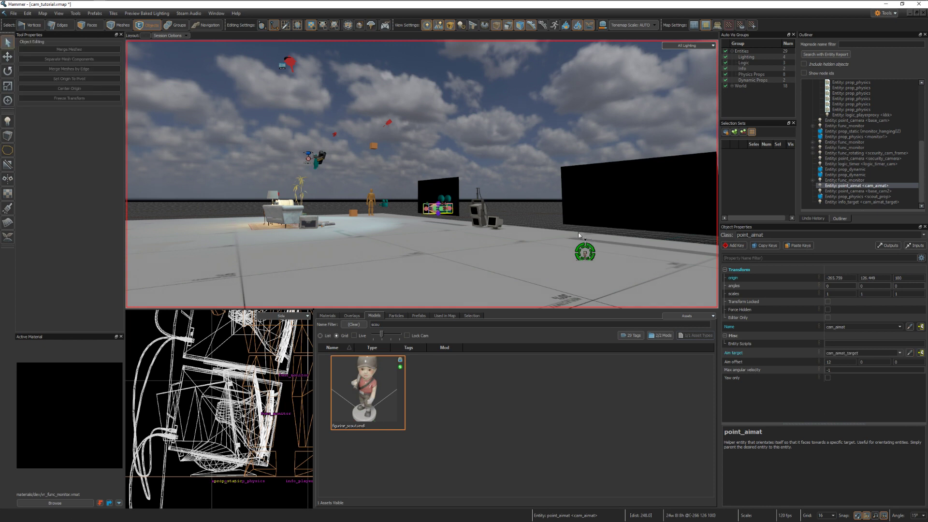
pyautogui.moveTo(550, 220); pyautogui.dragTo(526, 211, button='right')
pyautogui.press('w')
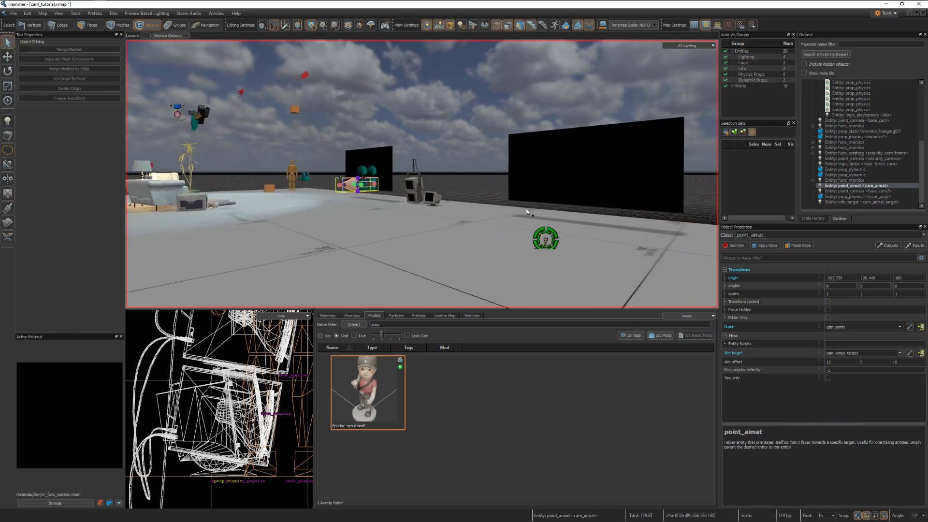
pyautogui.hotkey('ctrl', 's')
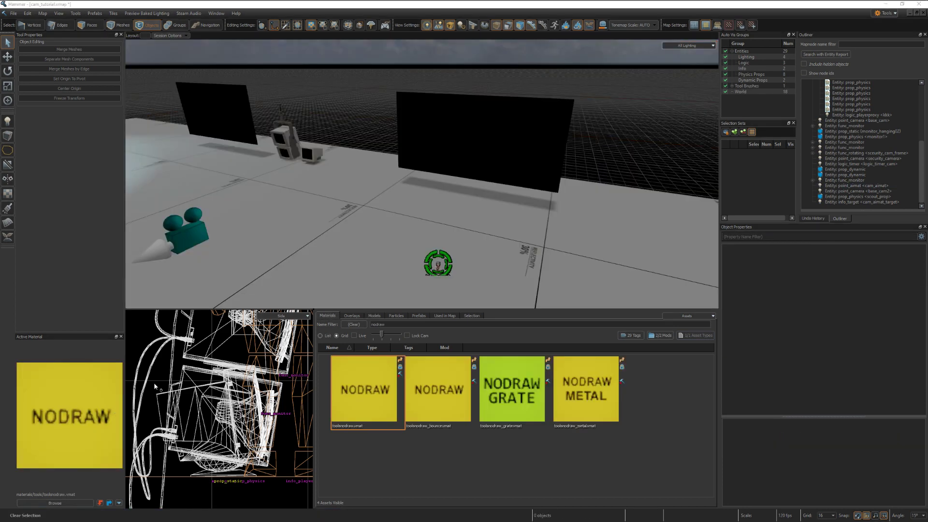
# Step: Set the camera of the func_monitor screen behind the scout figurine to base_cam2 and save the map
pyautogui.click(439, 116)
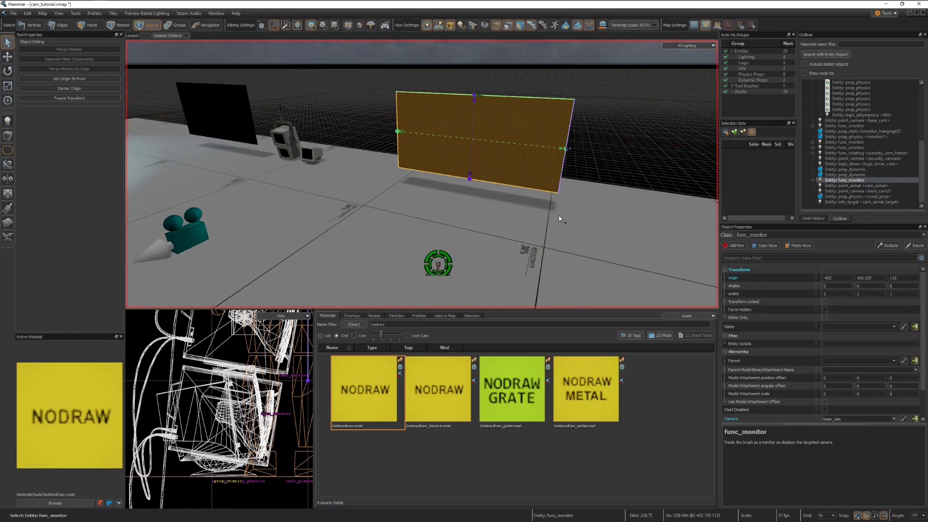
pyautogui.scroll(-2, 872, 410)
pyautogui.click(905, 386)
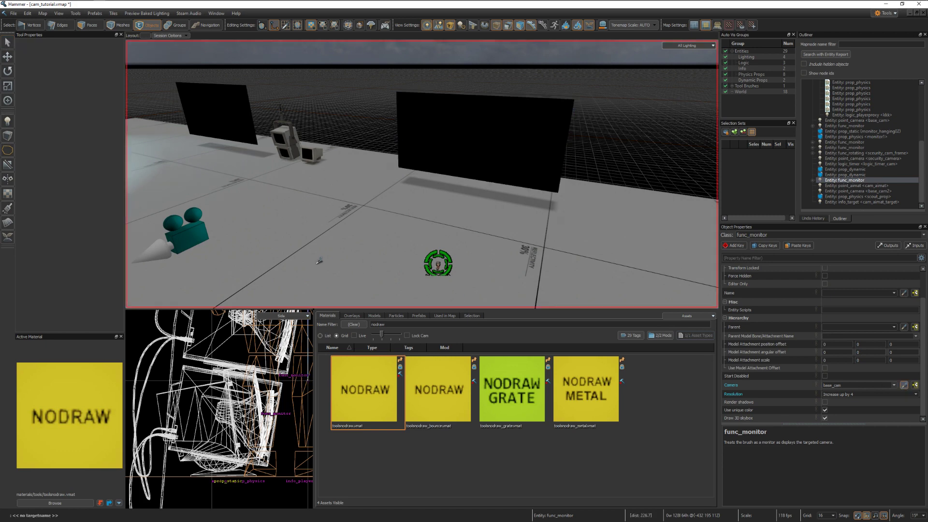
pyautogui.click(198, 219)
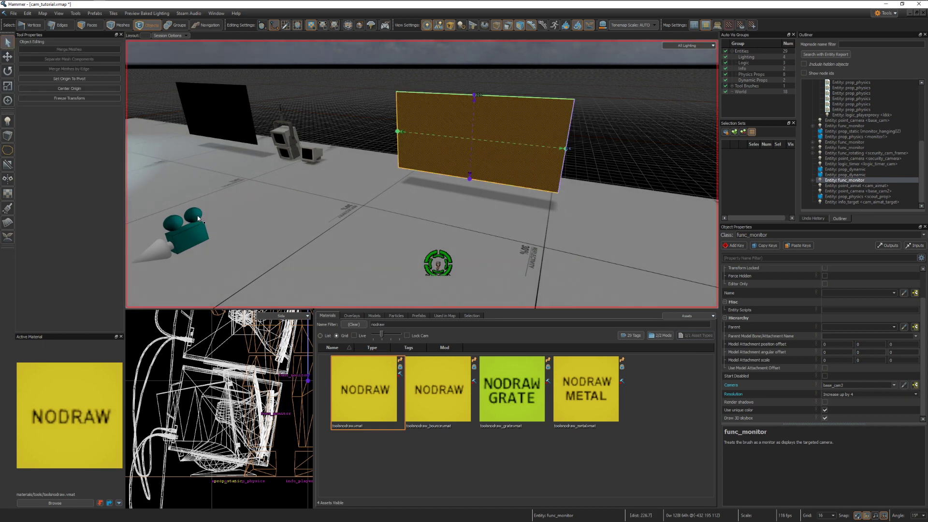
pyautogui.click(917, 394)
pyautogui.click(917, 394)
pyautogui.click(865, 421)
pyautogui.click(359, 116)
pyautogui.hotkey('ctrl', 's')
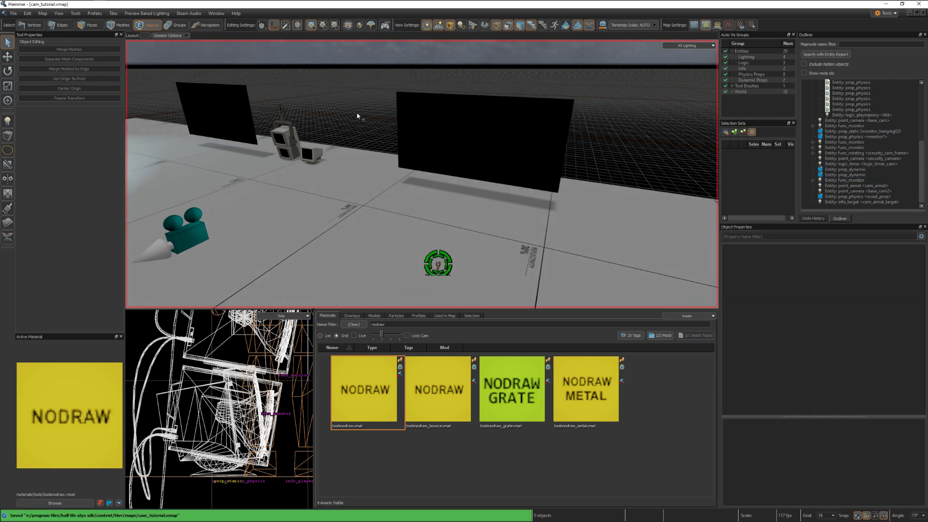